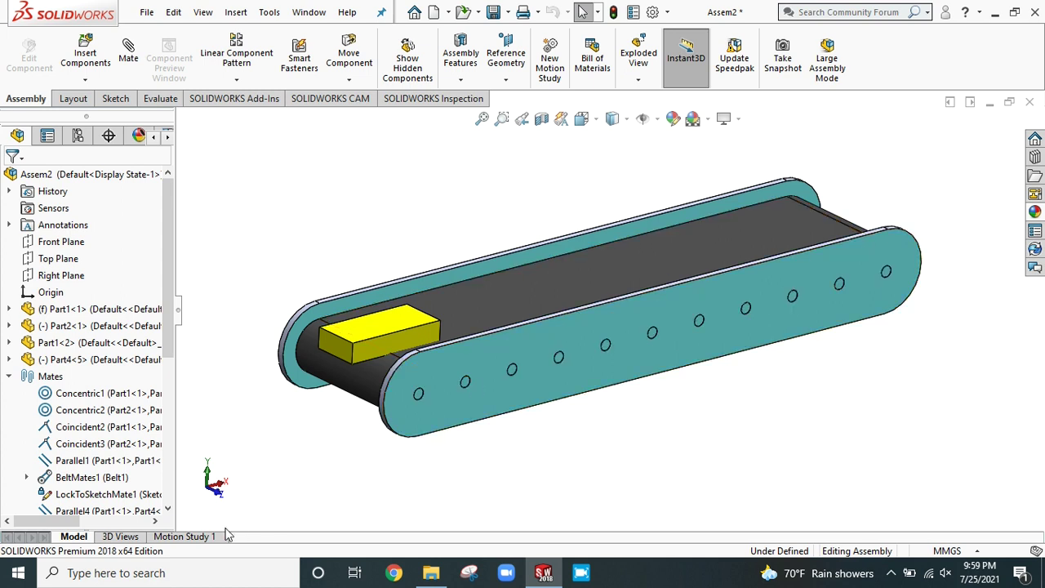
Step: Open Motion Study 1 of the conveyor assembly and play its animation
click(186, 539)
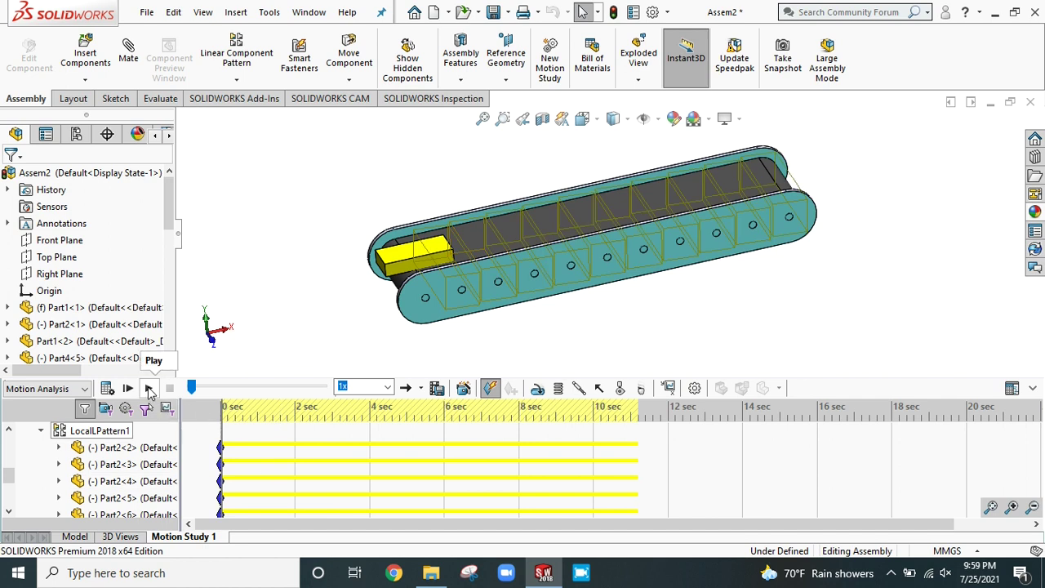
click(149, 388)
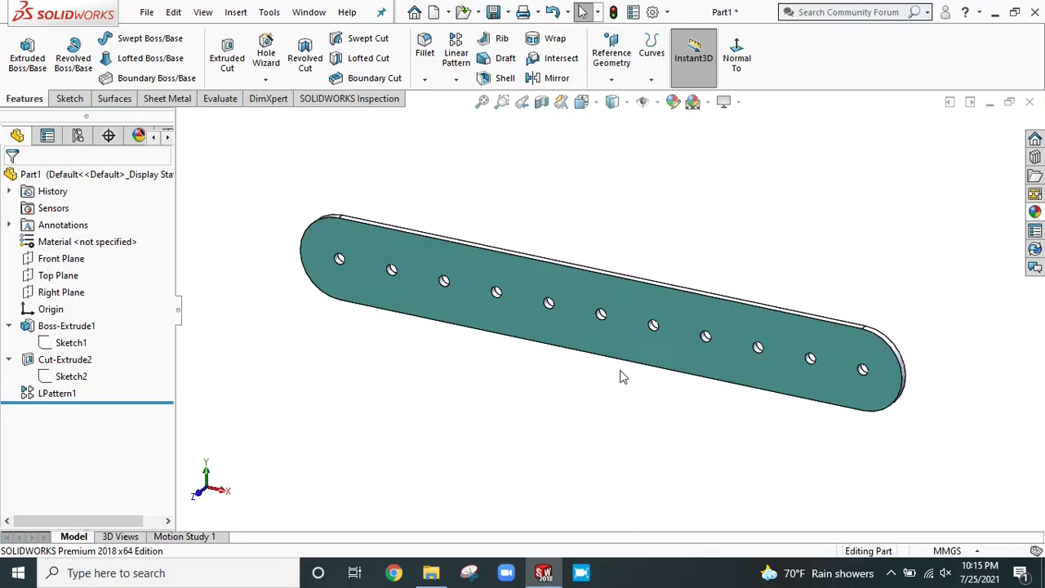
Step: Examine the finished side plate and the dimensions of its base extrusion from several angles
scroll(623, 376, up, 3)
middle_drag(590, 360, 629, 366)
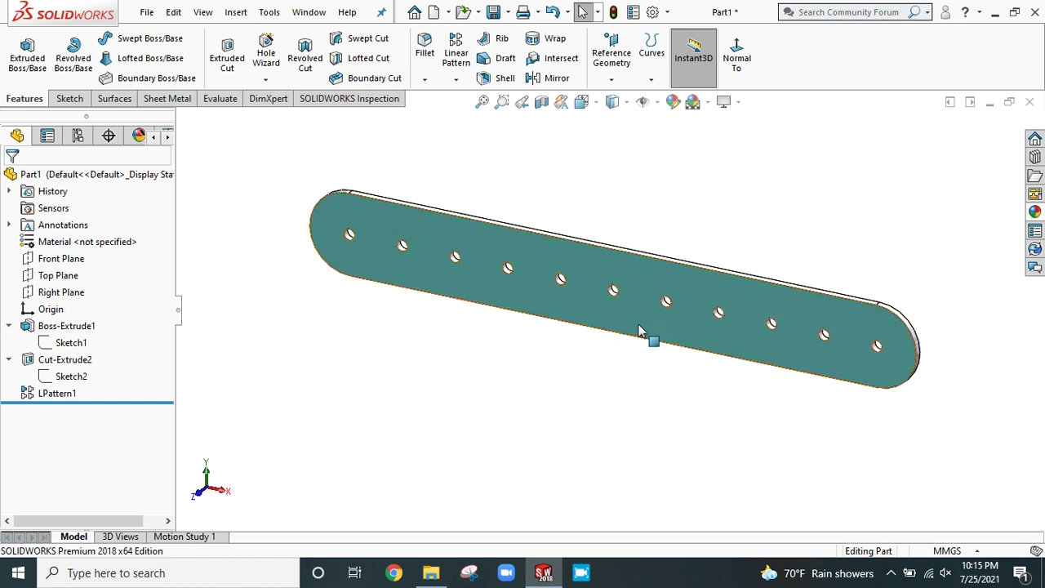
middle_drag(637, 212, 582, 242)
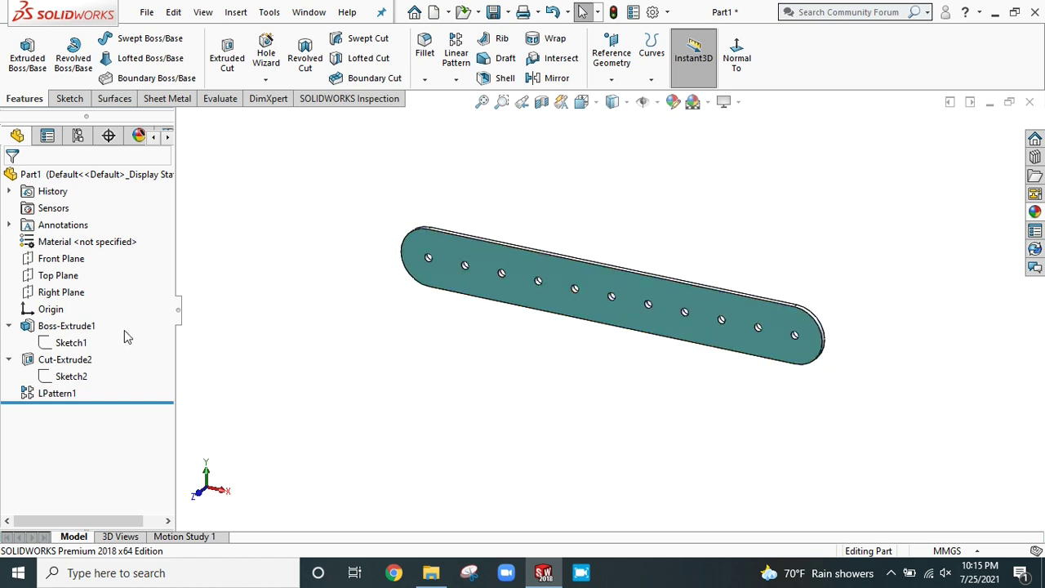
click(78, 325)
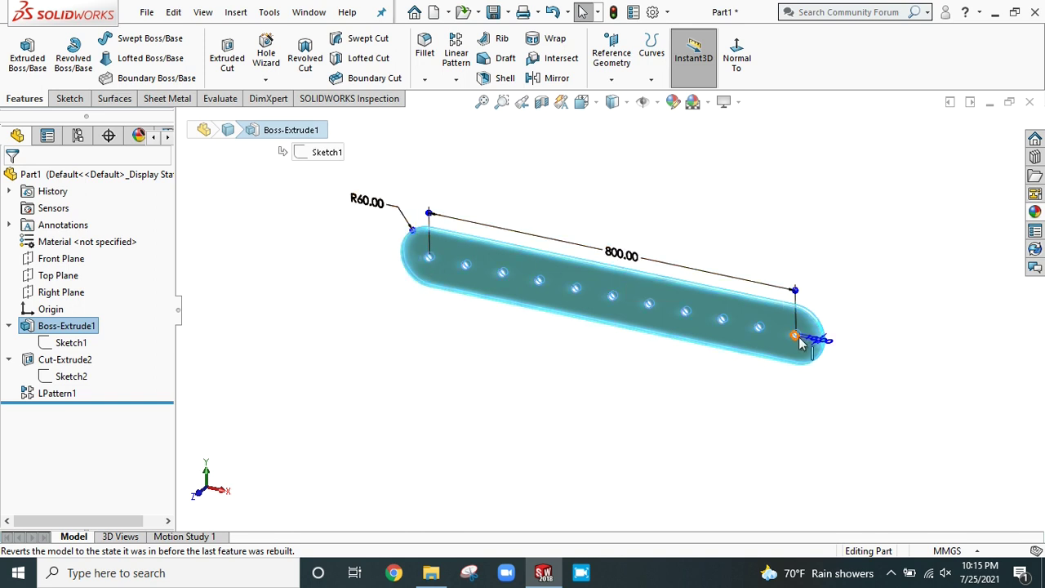
middle_drag(705, 399, 719, 378)
scroll(722, 374, down, 3)
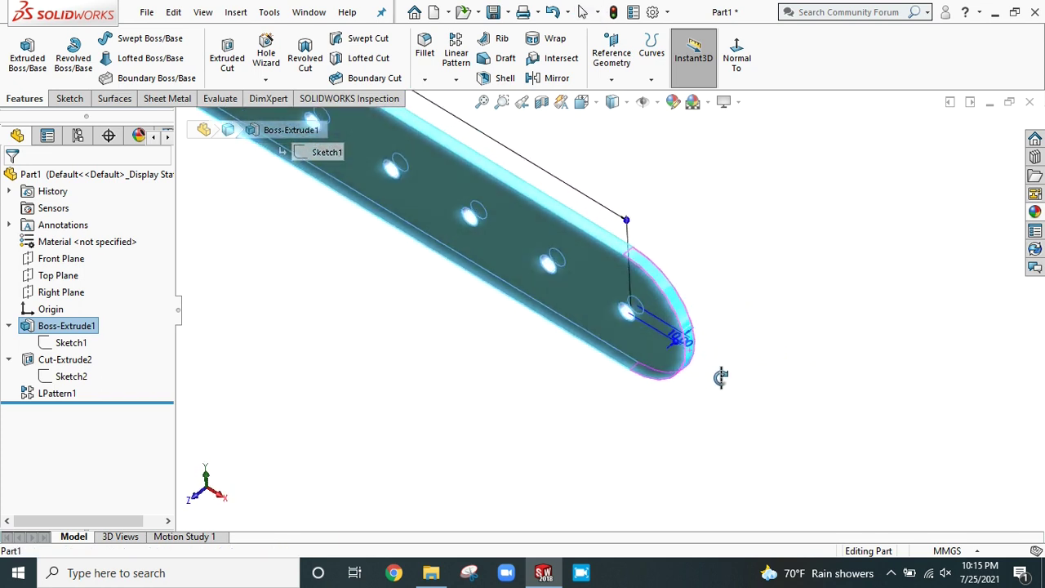
scroll(737, 385, down, 2)
scroll(501, 299, up, 5)
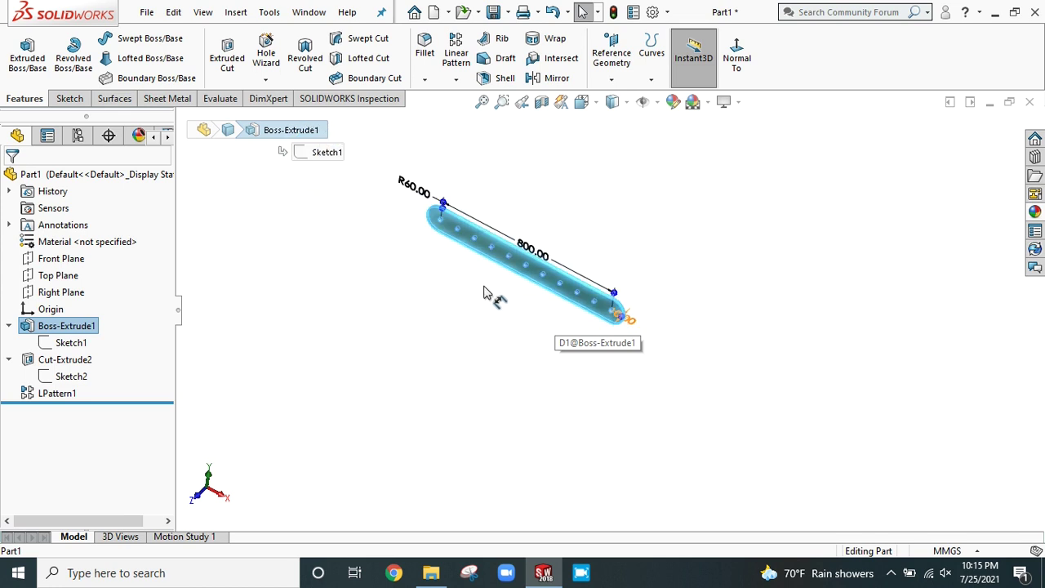
middle_drag(512, 253, 524, 195)
scroll(474, 286, down, 2)
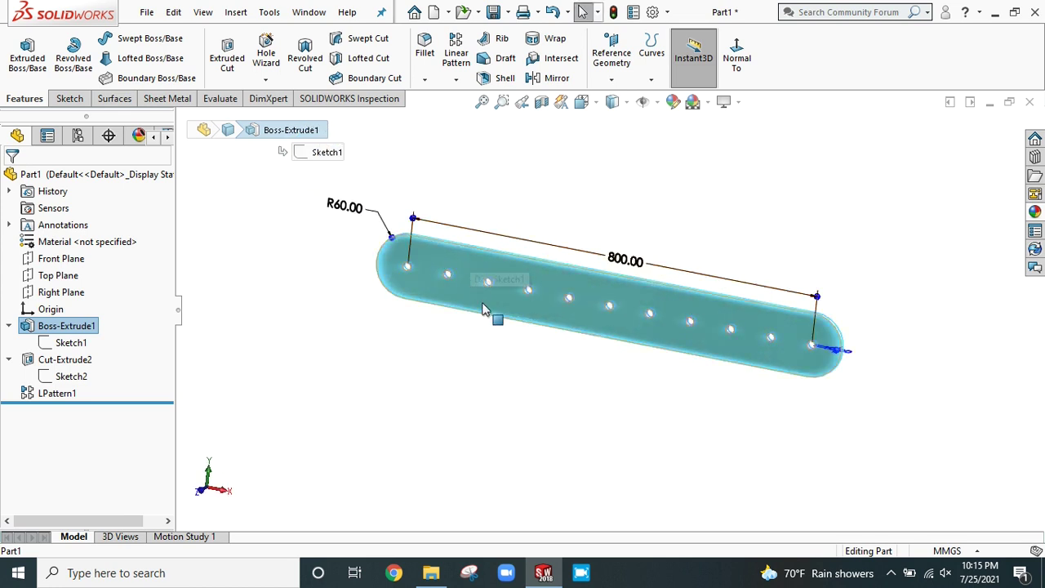
middle_drag(546, 350, 569, 438)
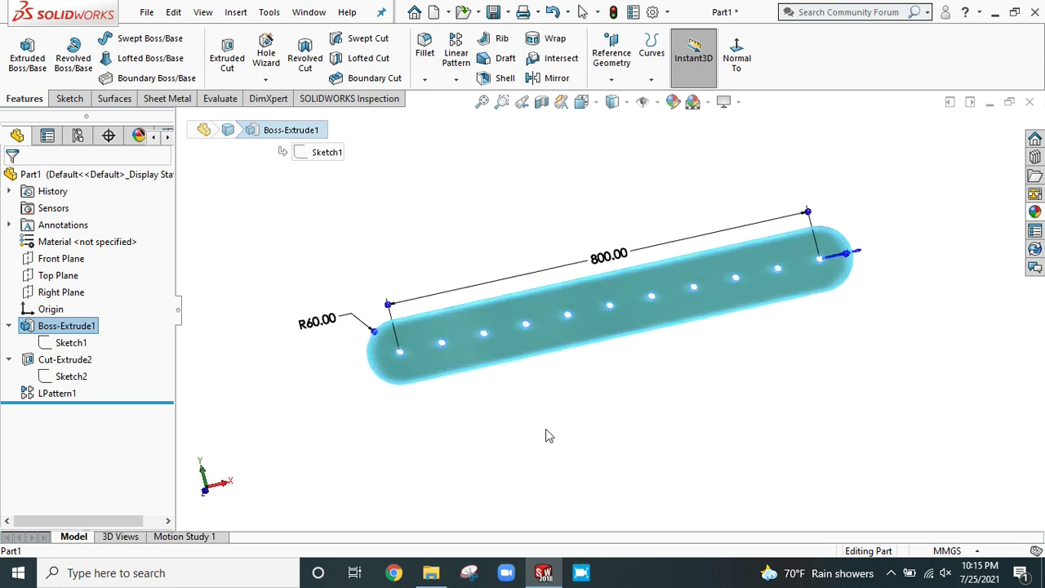
Step: Create a new part document and give it the Plain White scene background
click(146, 11)
click(168, 36)
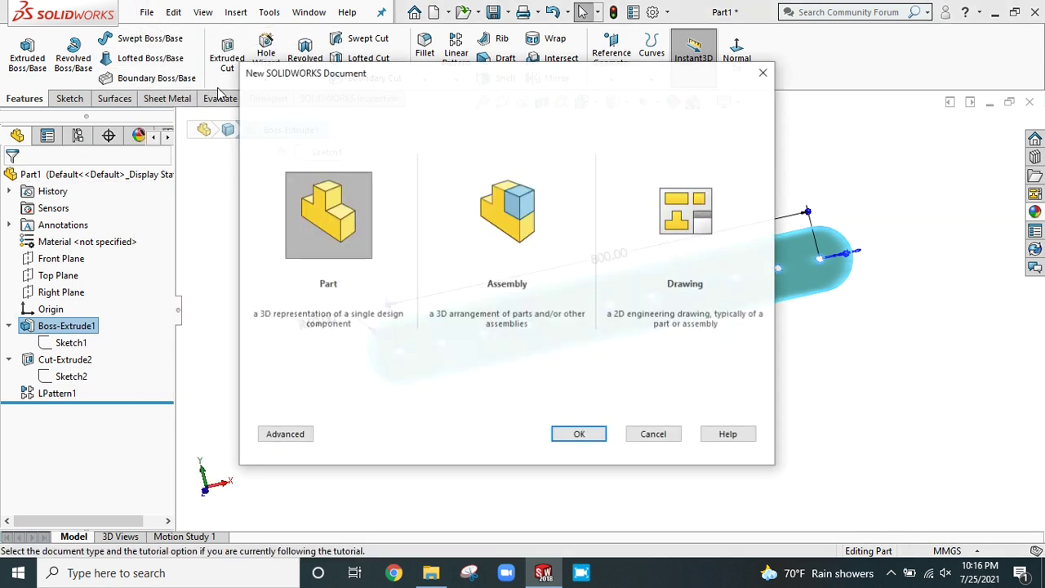
click(326, 200)
click(568, 435)
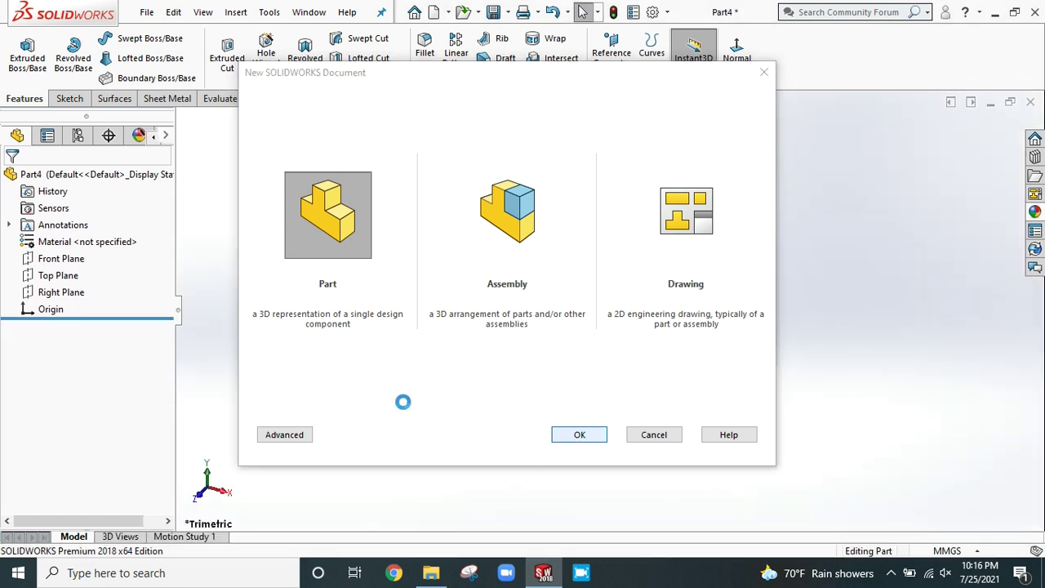
click(708, 101)
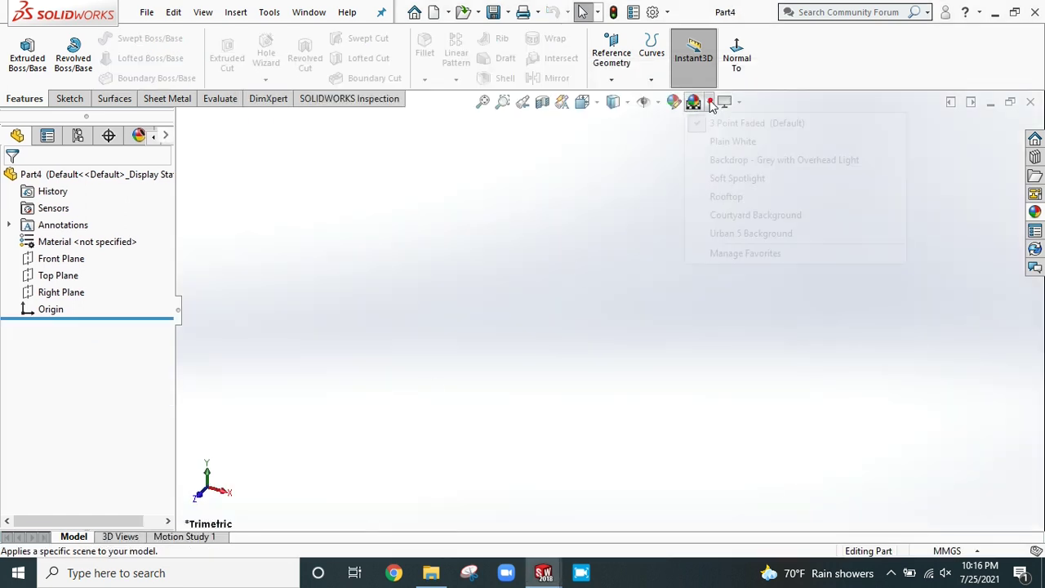
click(712, 138)
Step: Sketch a horizontal centerpoint straight slot on the Front Plane, centred on the origin, with an end radius of about 18 mm
click(43, 258)
click(55, 235)
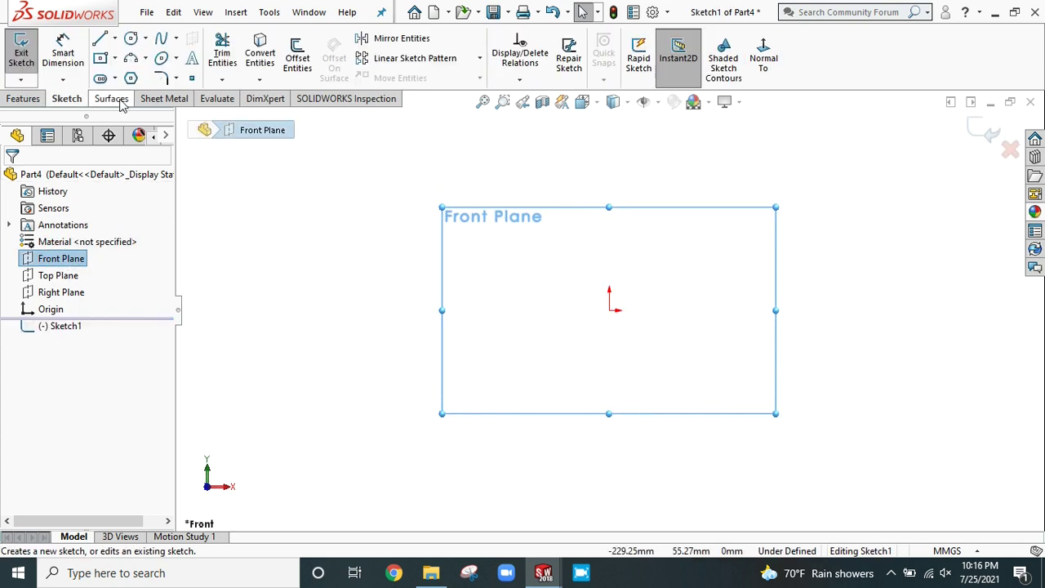
click(116, 78)
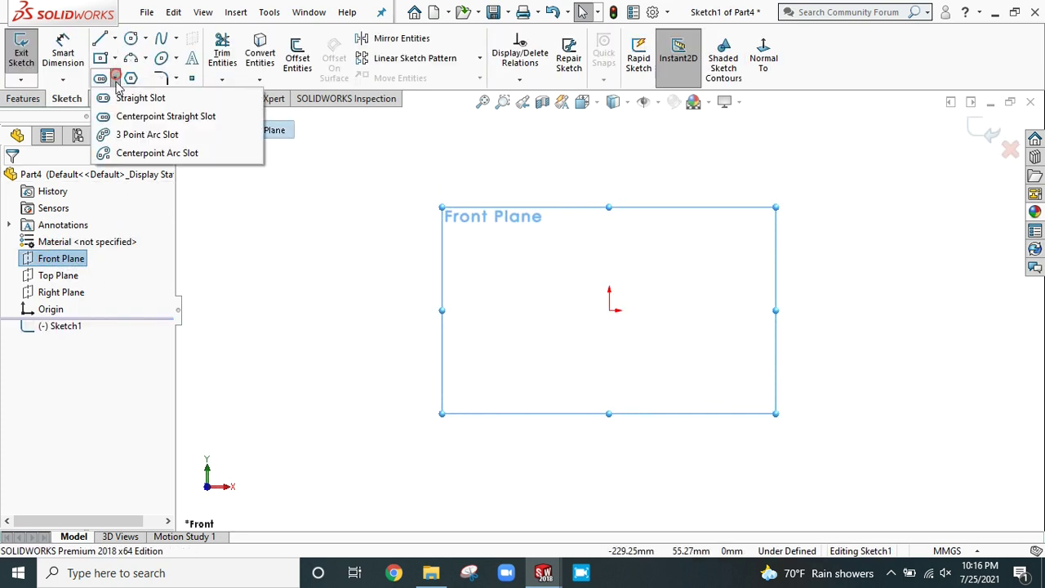
click(127, 118)
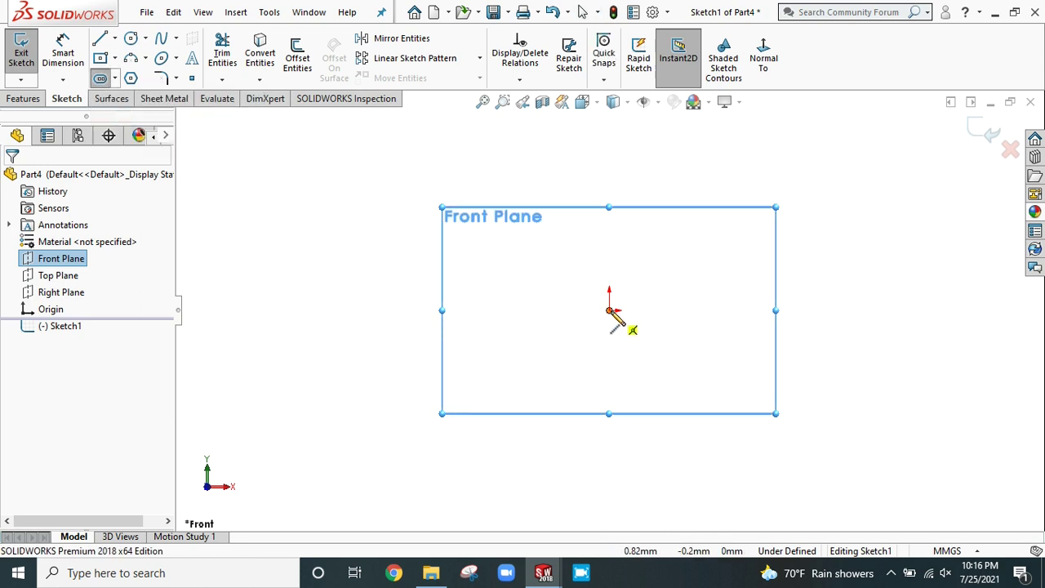
click(610, 311)
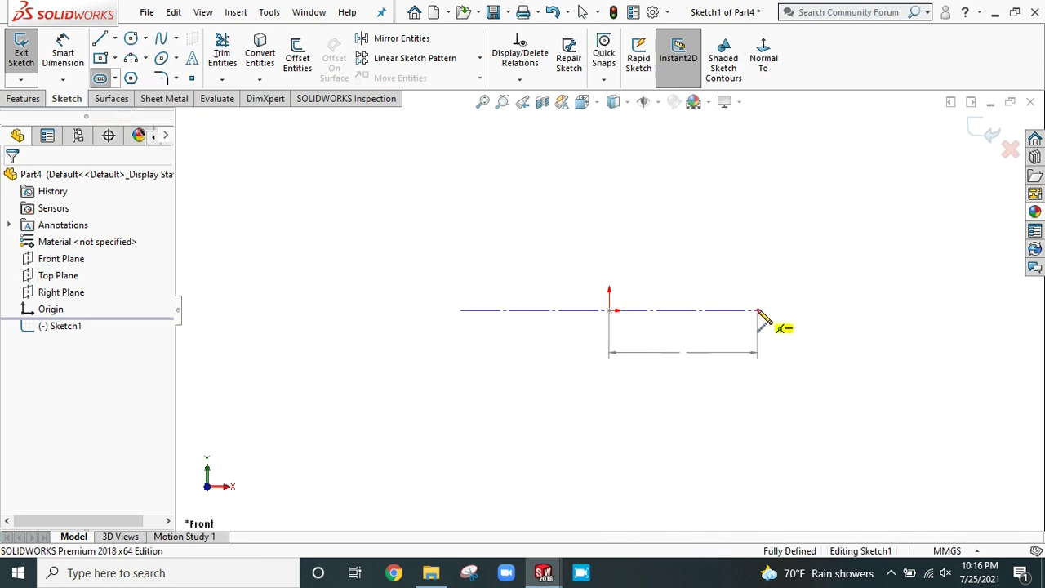
click(759, 311)
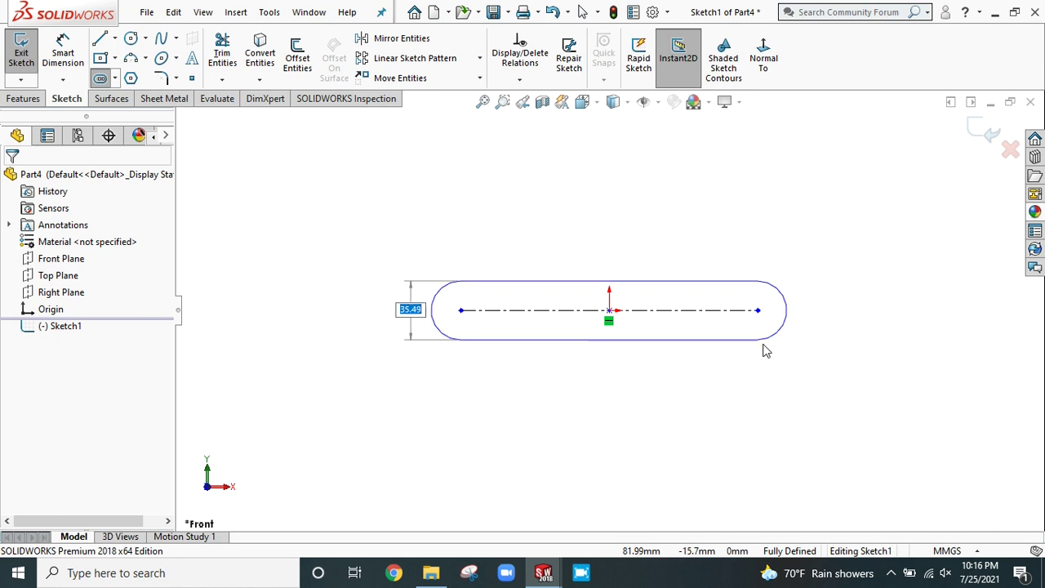
Step: Dimension the slot's end arc with a radius of 60 mm
click(63, 57)
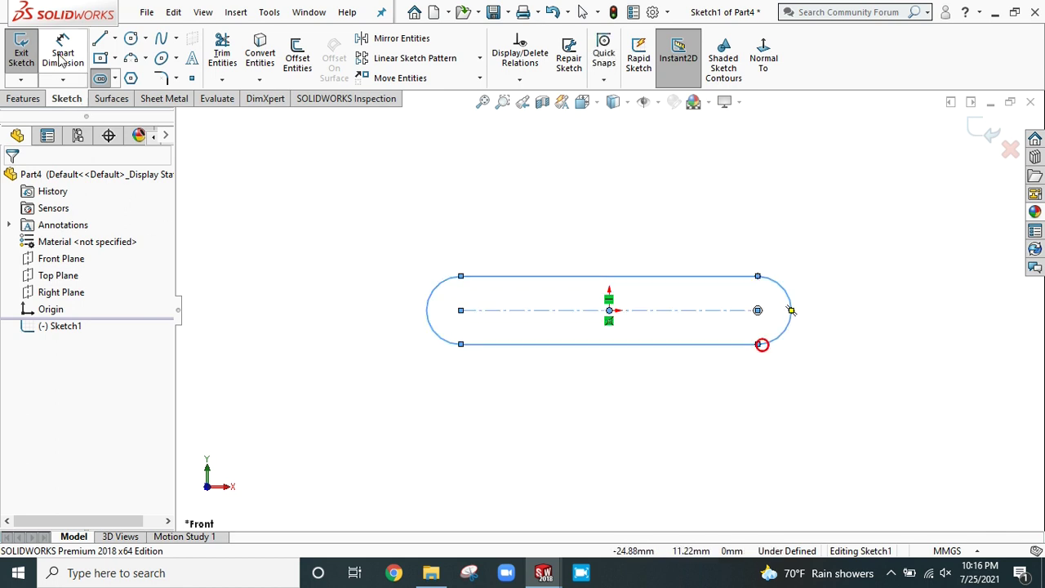
click(425, 305)
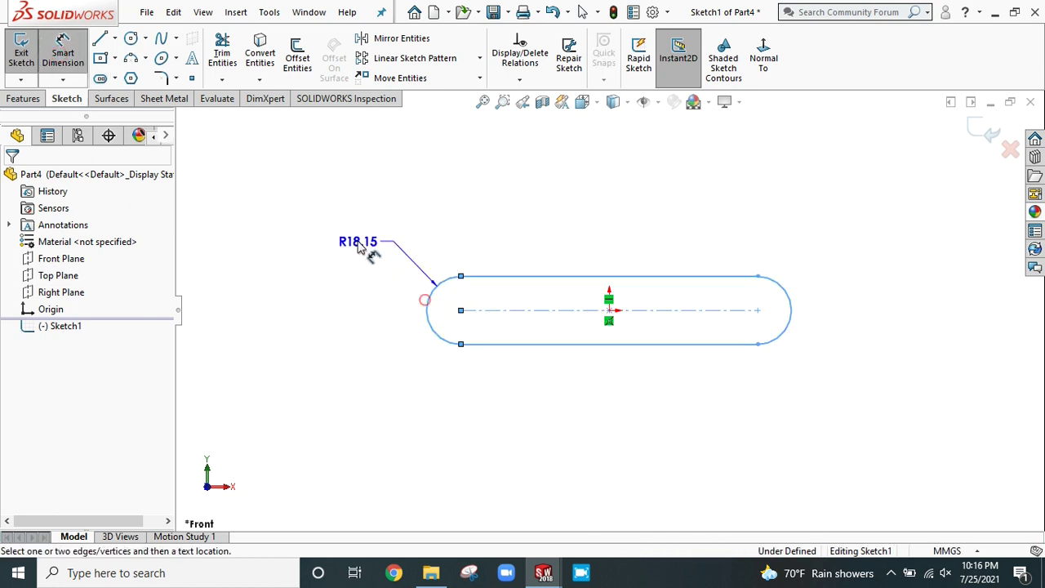
click(356, 248)
text(60)
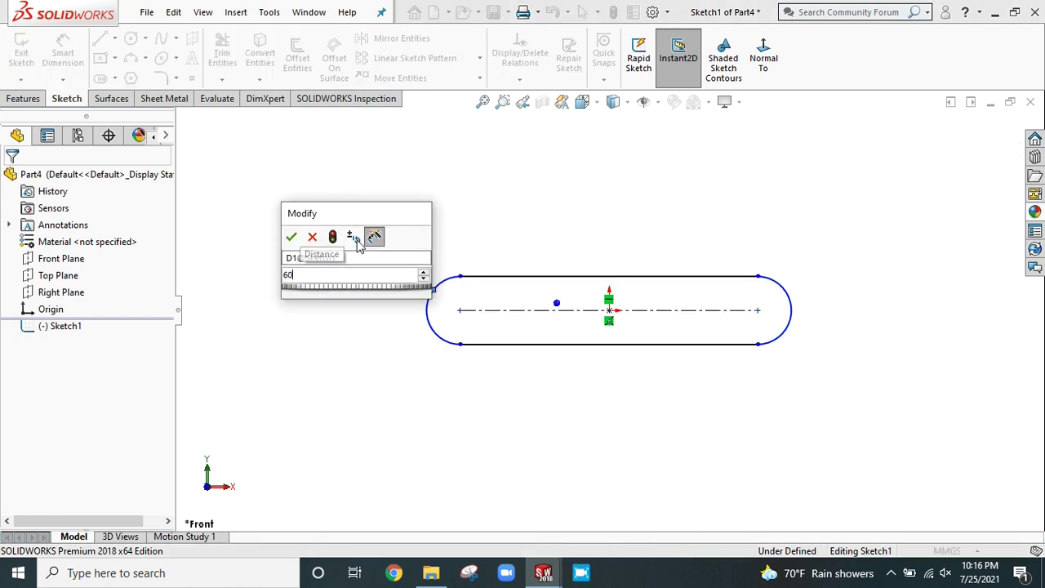
key(Return)
Step: Dimension the distance between the slot's two arc centres as 800 mm
click(461, 310)
click(756, 310)
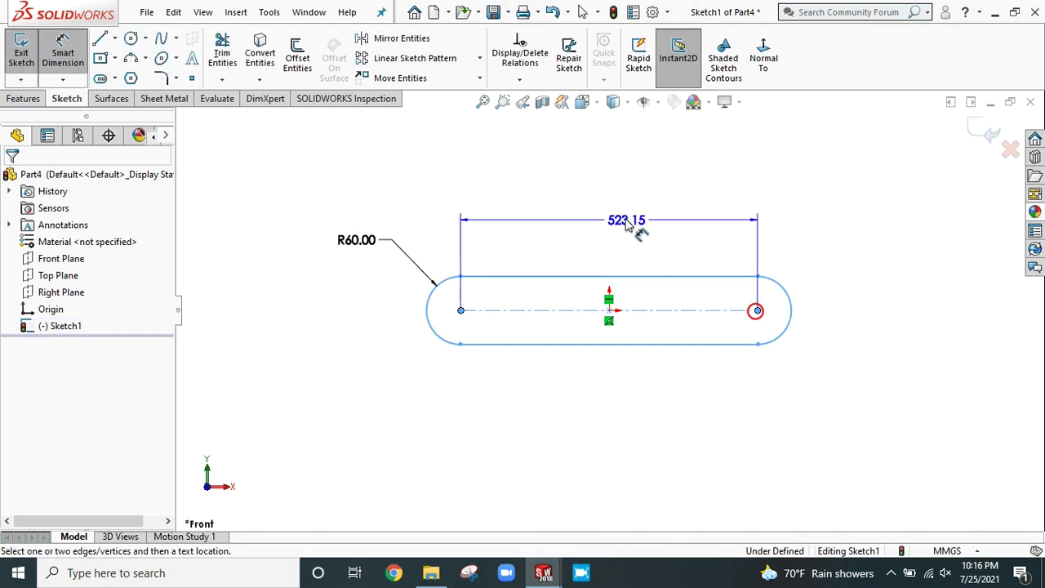
click(626, 222)
text(8)
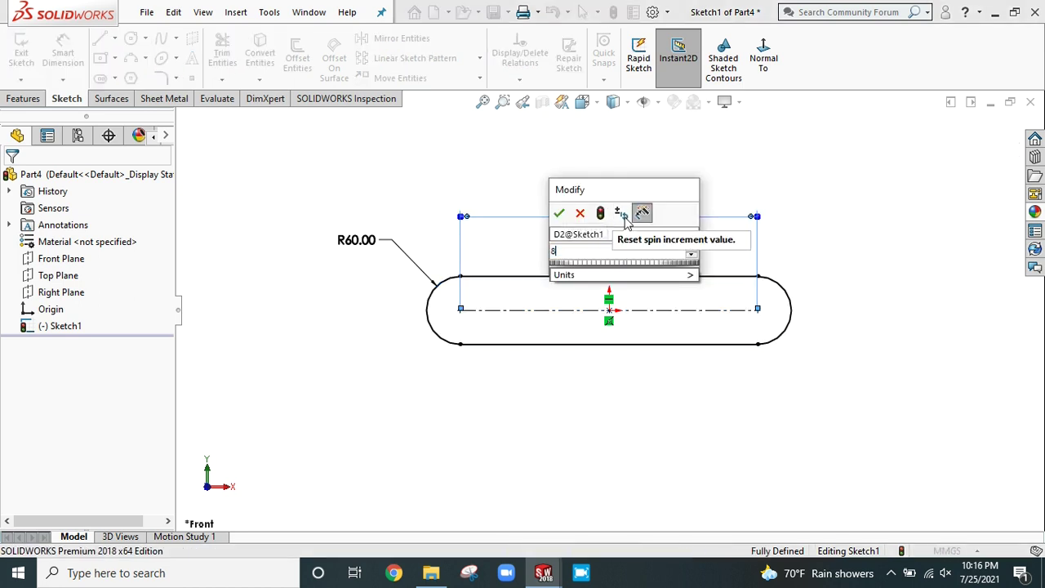
text(00)
key(Return)
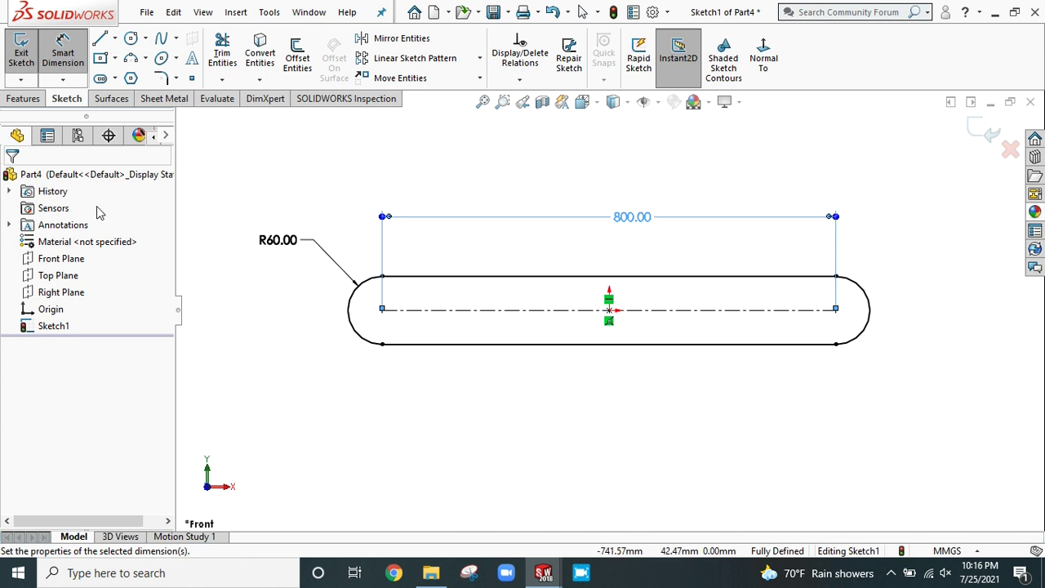
Step: Extrude the slot profile 10 mm with the Mid Plane end condition
click(21, 98)
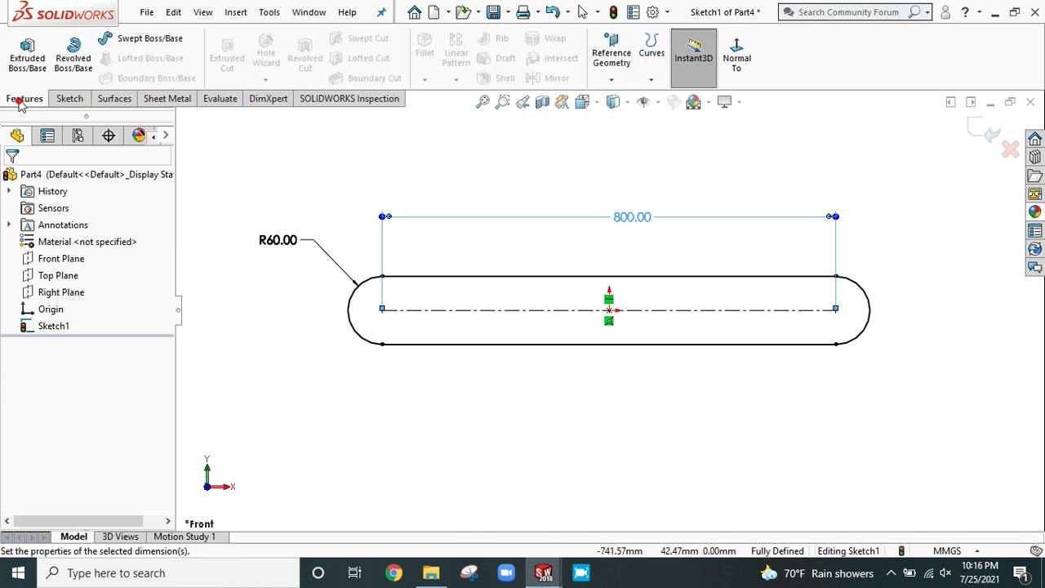
click(27, 59)
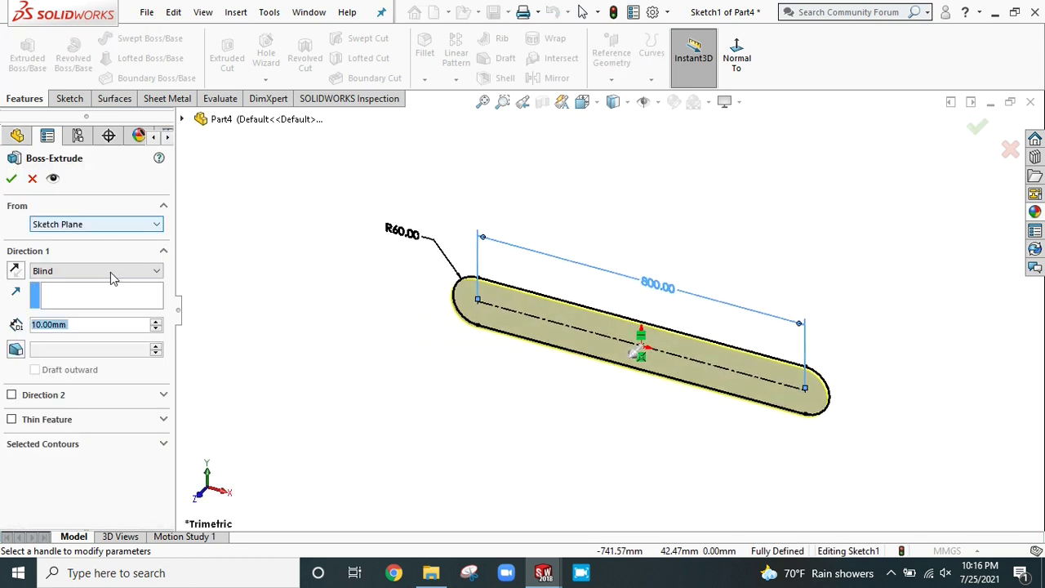
click(110, 270)
click(72, 335)
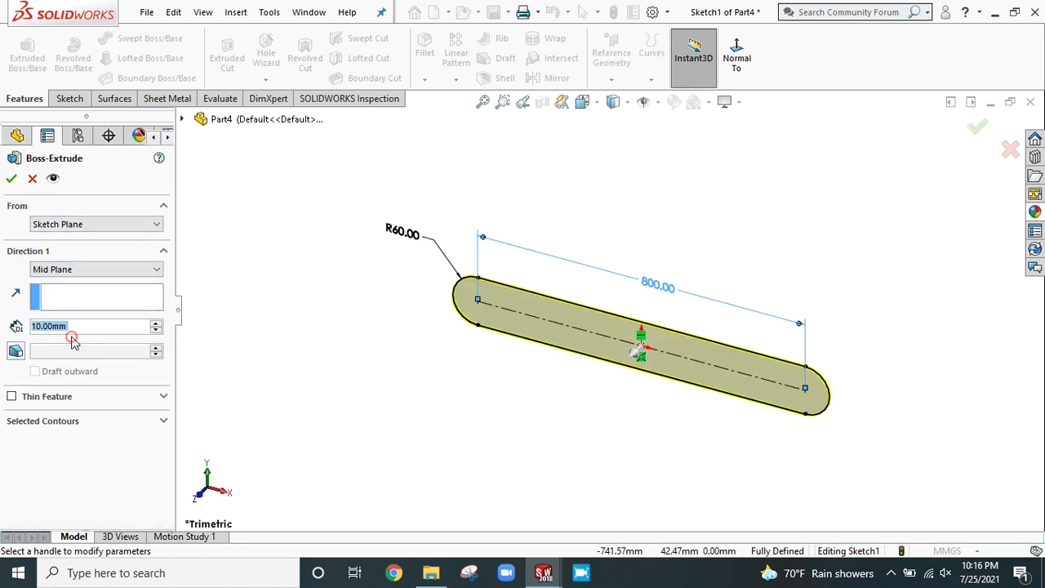
click(11, 178)
click(346, 317)
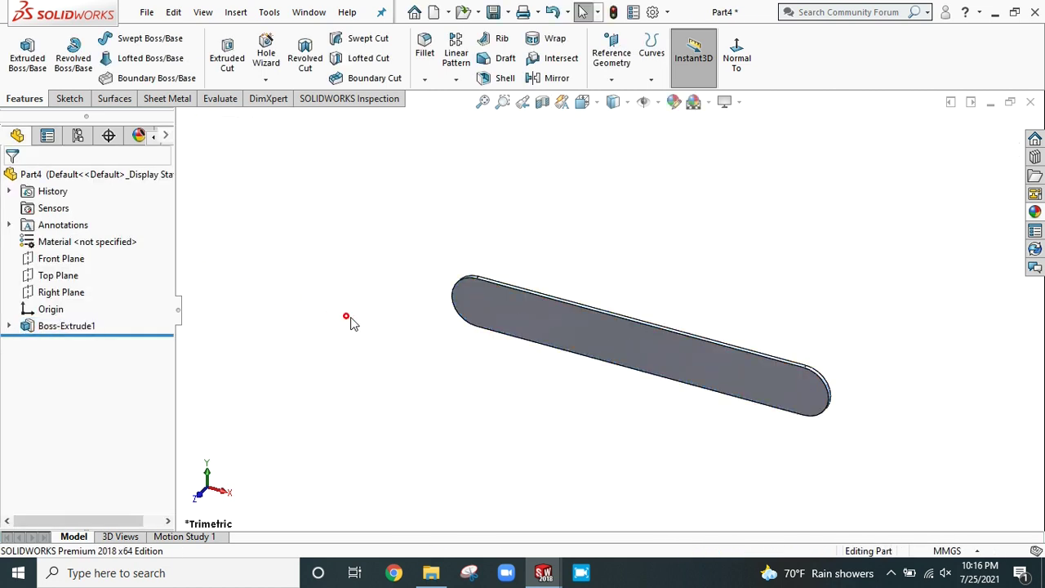
Step: Sketch a small circle on the plate's front face, centred on the left rounded end's arc centre
click(477, 300)
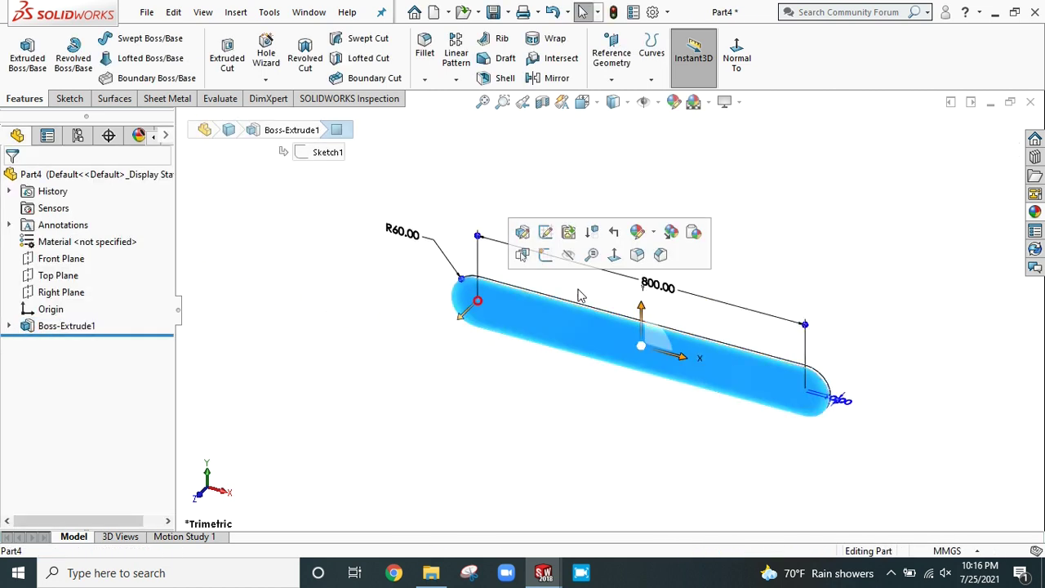
click(622, 242)
click(69, 98)
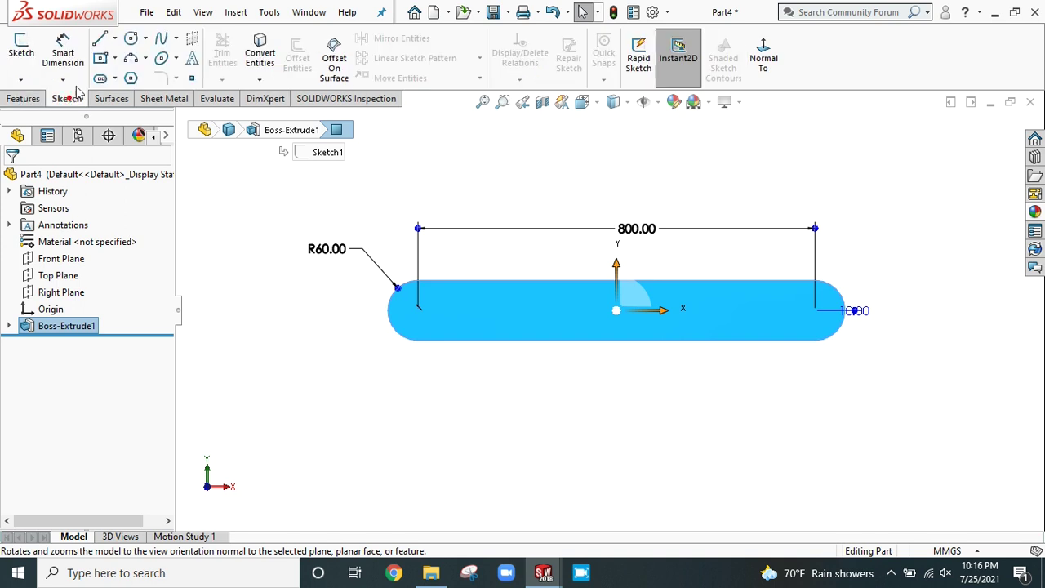
click(129, 41)
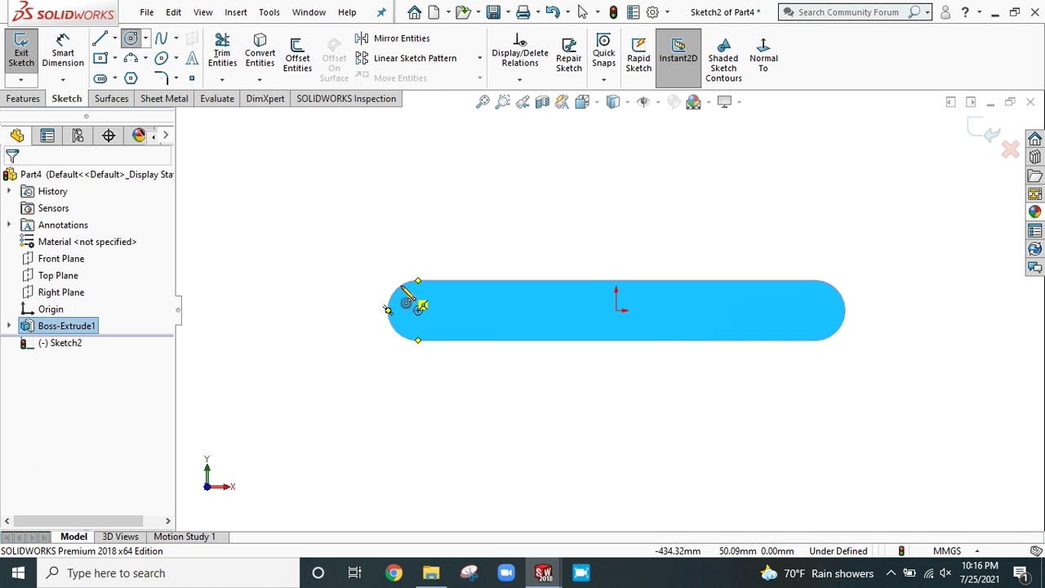
click(417, 310)
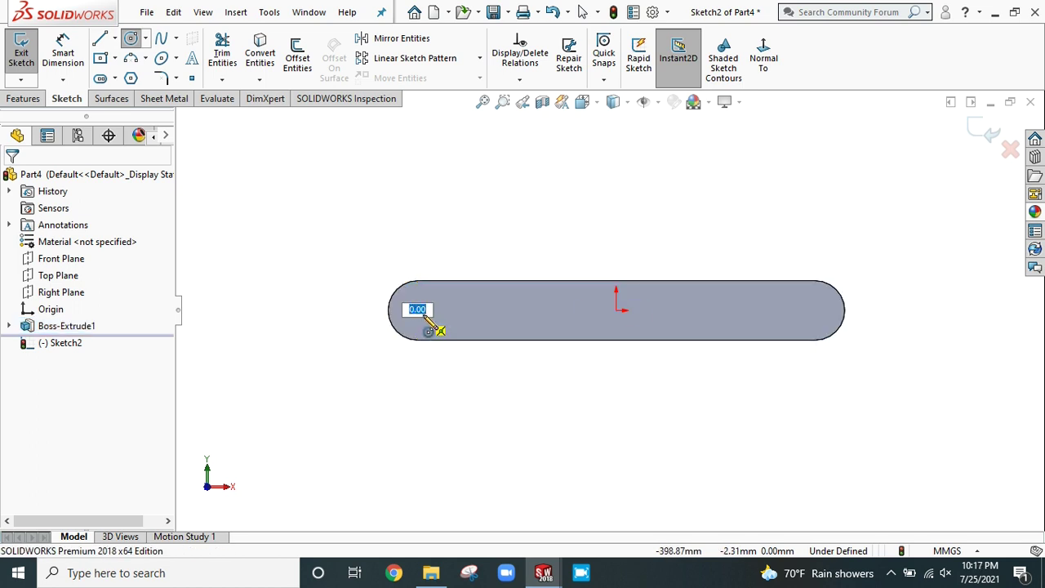
key(Return)
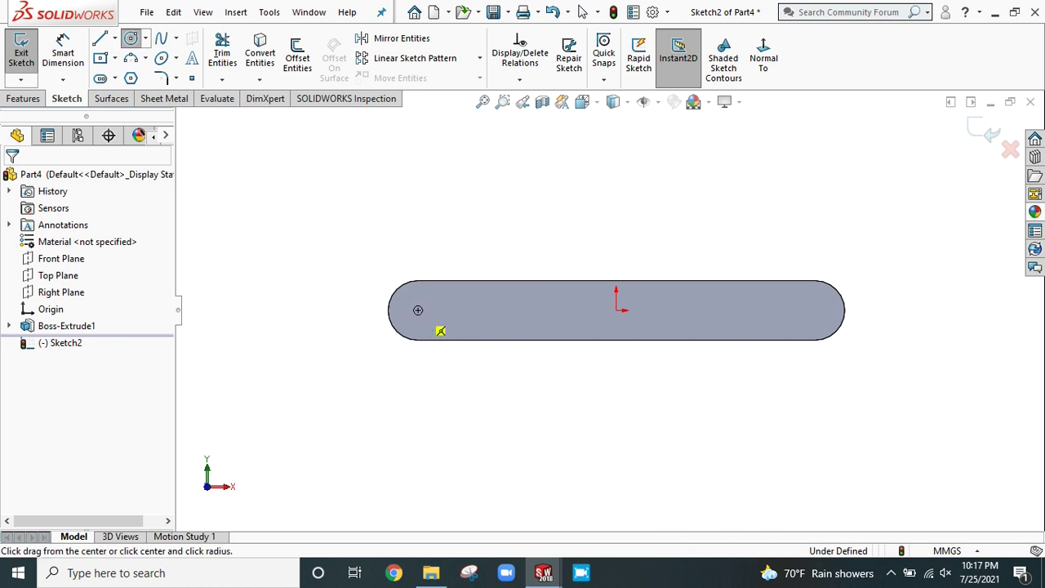
scroll(418, 311, down, 2)
click(303, 280)
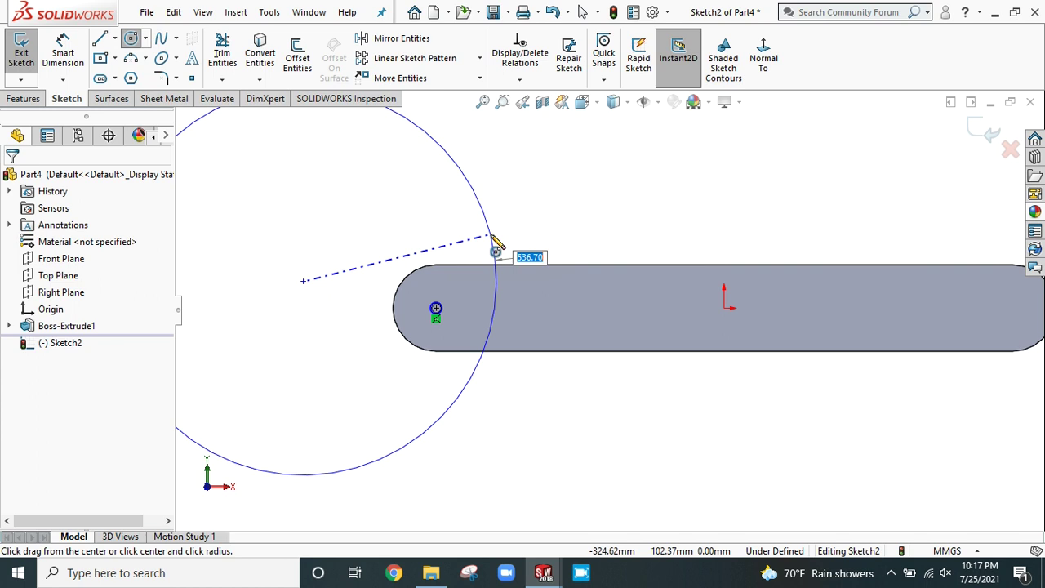
key(Escape)
scroll(492, 237, up, 2)
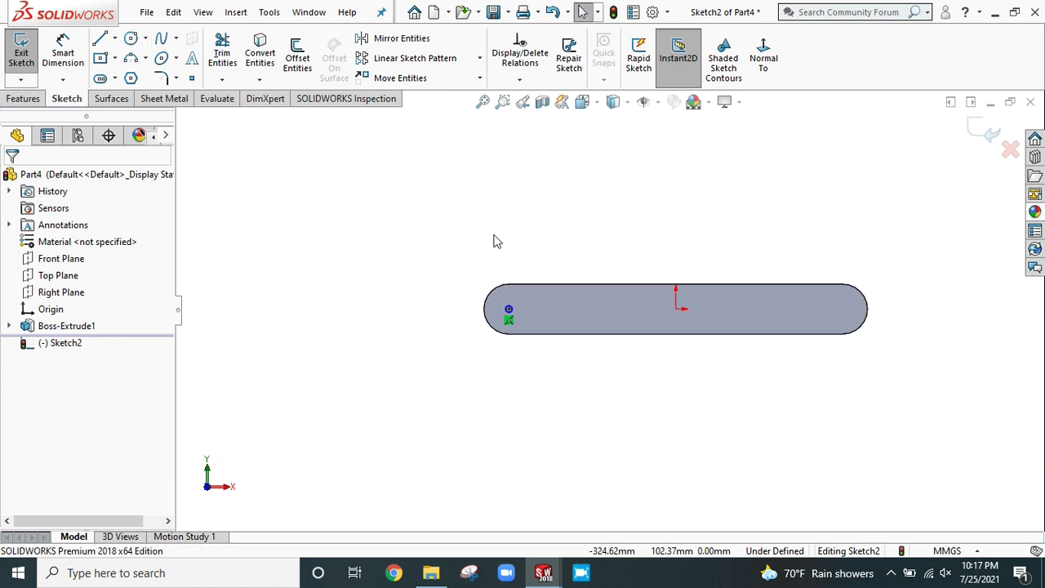
Step: Cut the small circle through the plate with an Extruded Cut using the Through All end condition
click(22, 99)
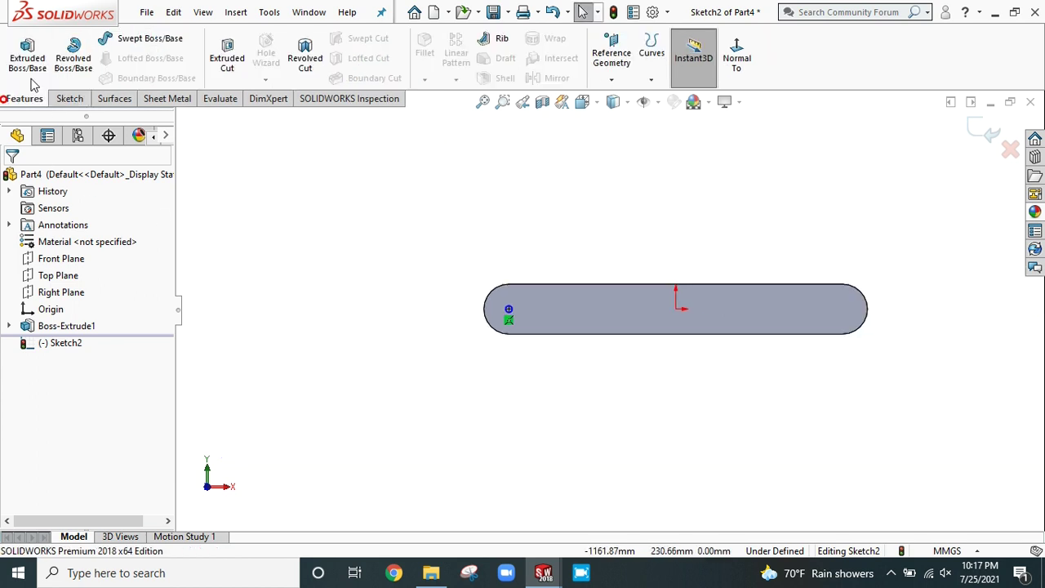
click(220, 56)
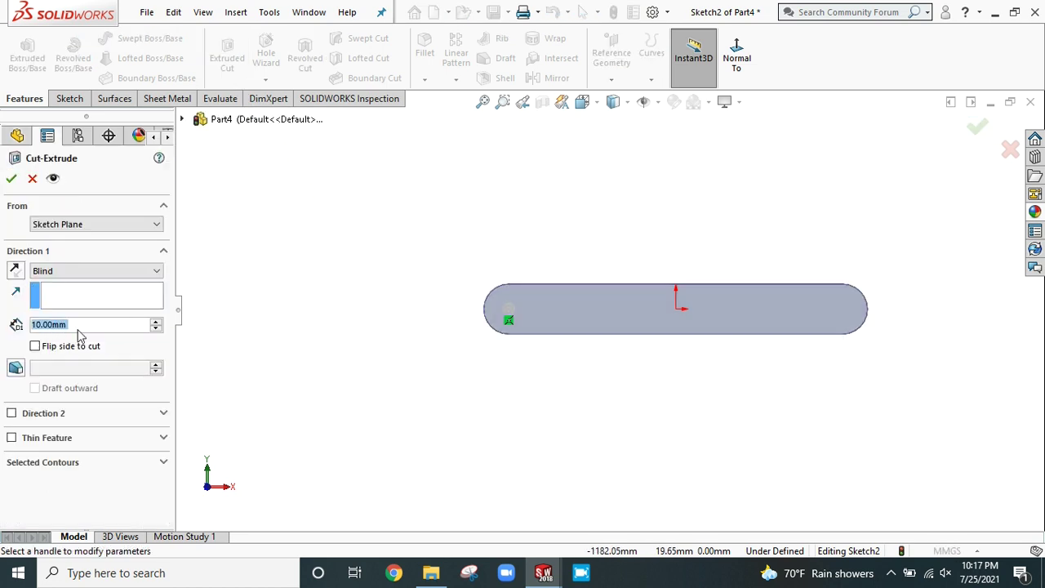
click(49, 270)
click(49, 291)
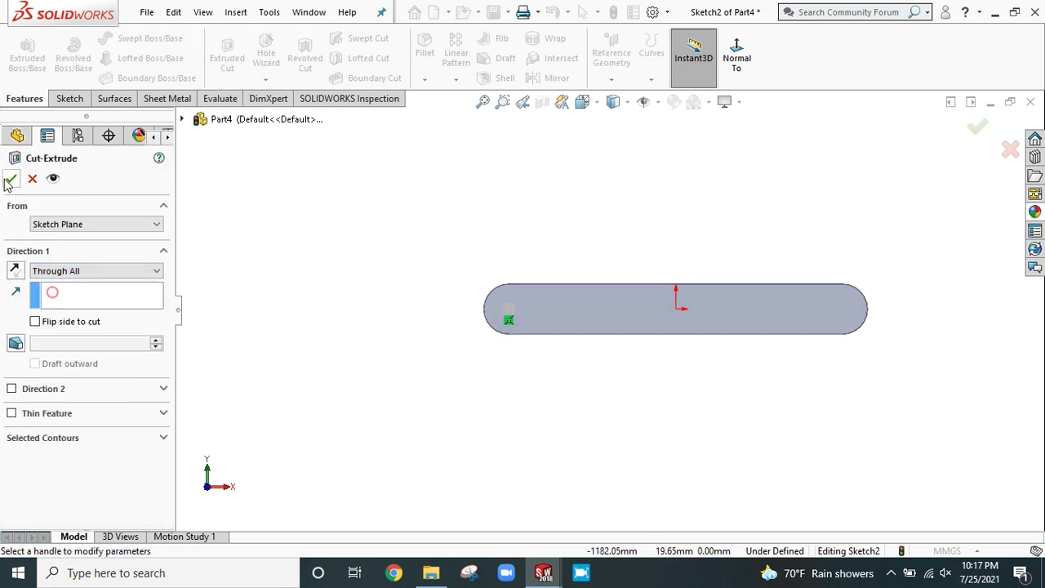
click(11, 178)
click(433, 371)
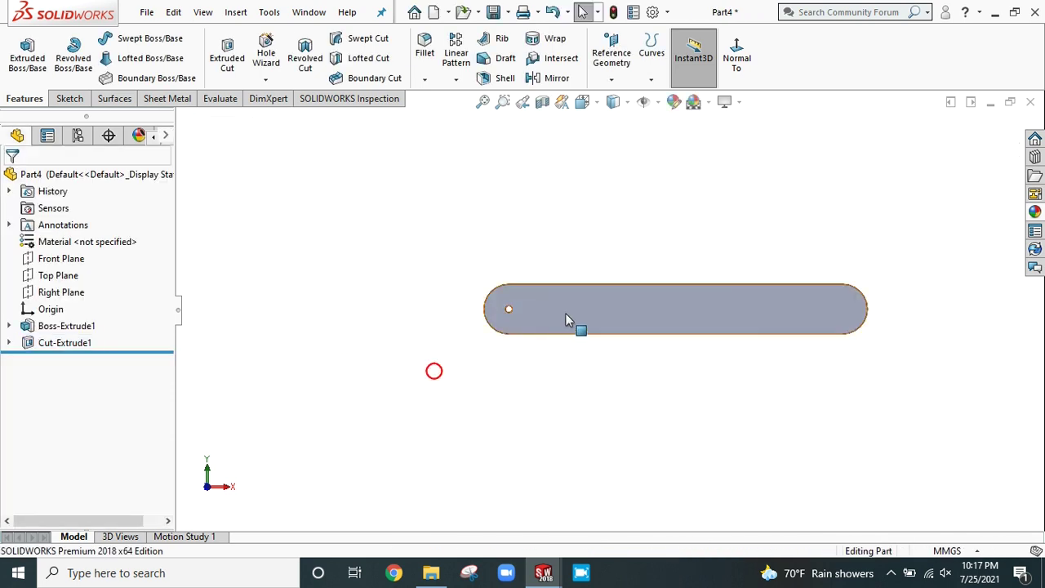
Step: Create a linear pattern of the hole cut along the plate's long edge with 80 mm spacing and 11 instances
scroll(727, 328, down, 2)
scroll(421, 304, down, 2)
middle_drag(517, 311, 493, 351)
scroll(637, 331, up, 3)
scroll(602, 333, down, 2)
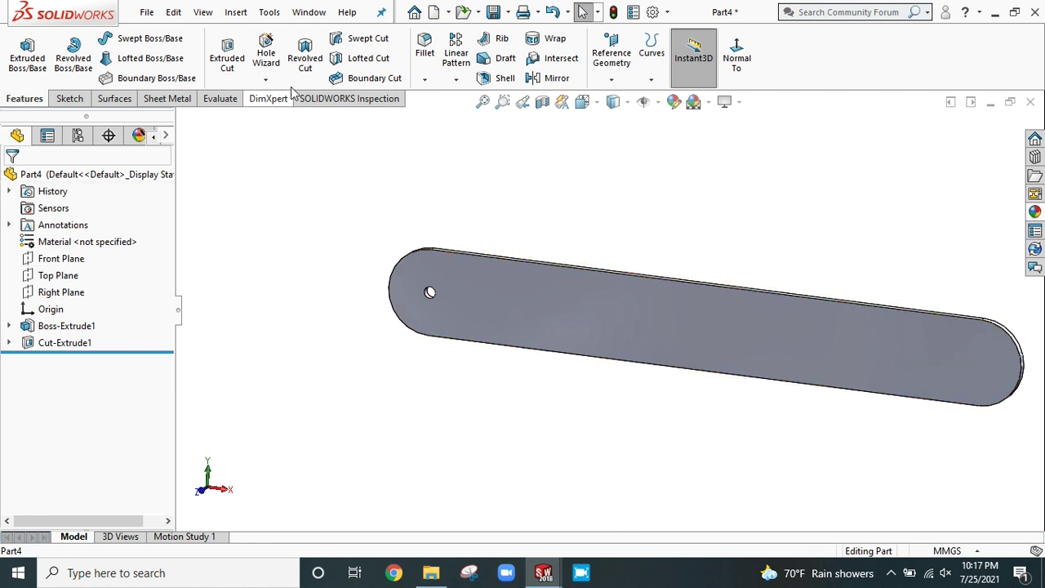
click(54, 344)
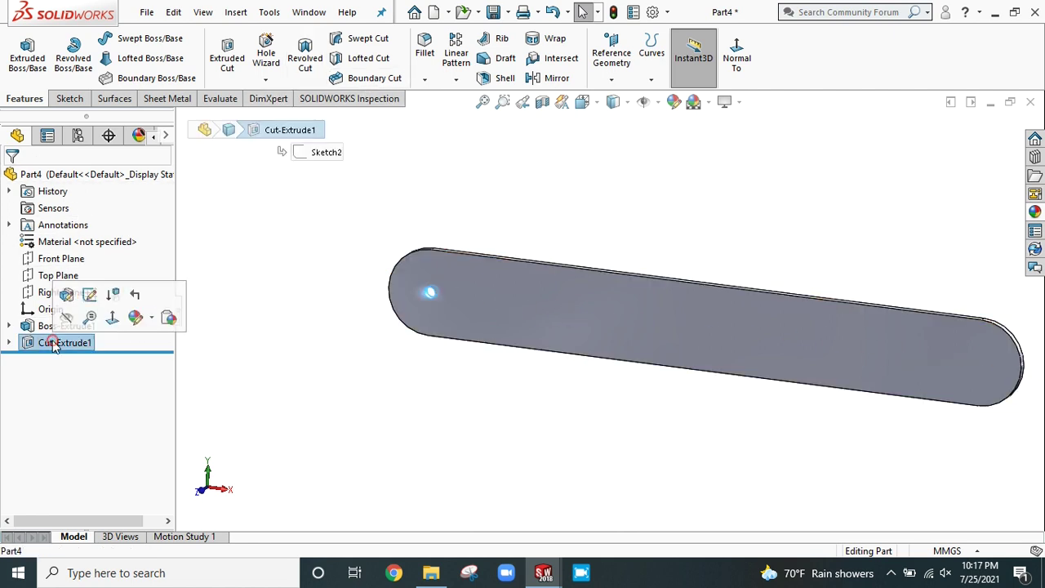
click(456, 79)
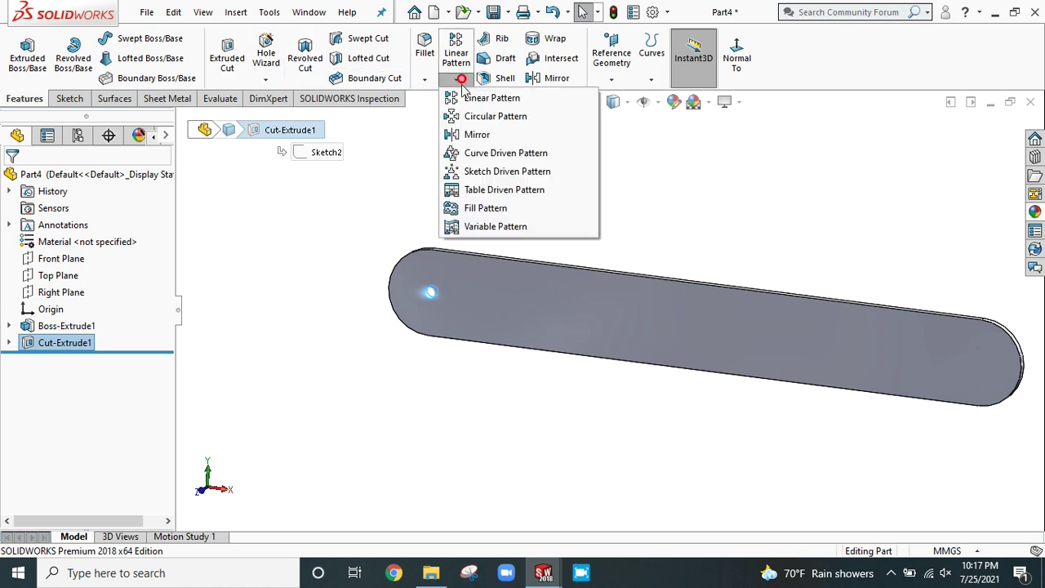
click(472, 99)
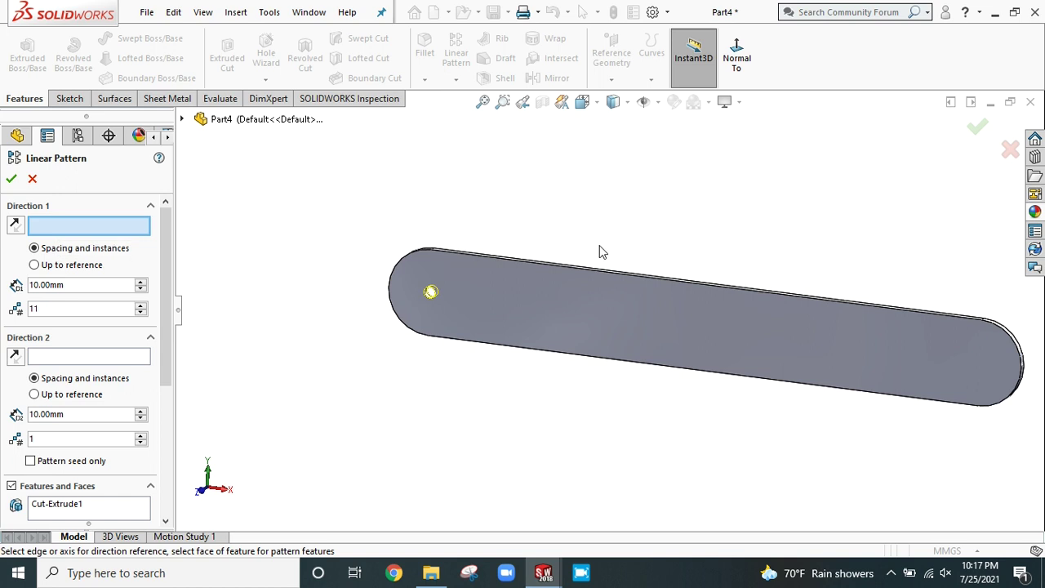
scroll(602, 250, down, 3)
middle_drag(605, 254, 602, 280)
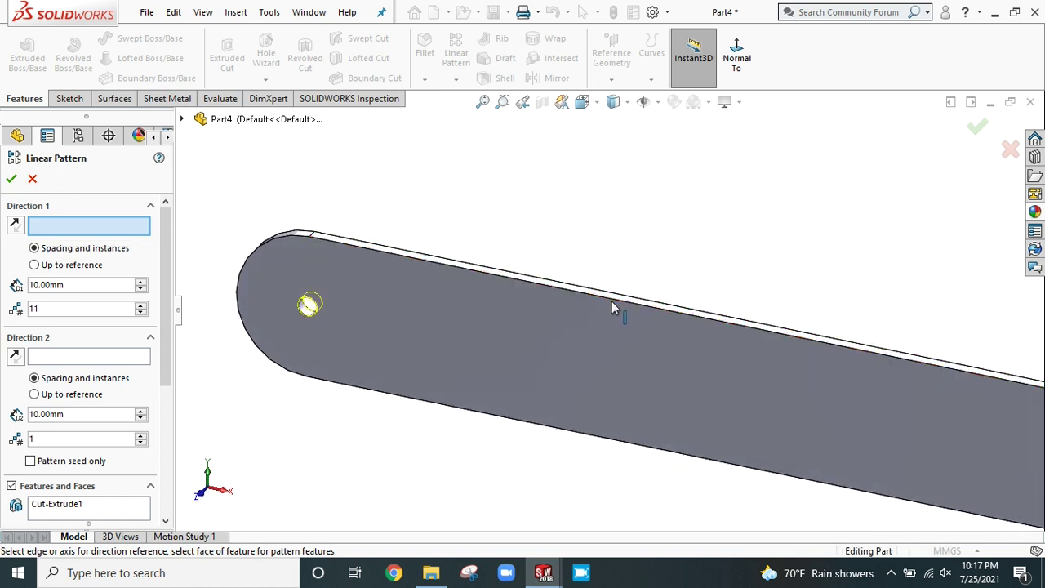
click(608, 300)
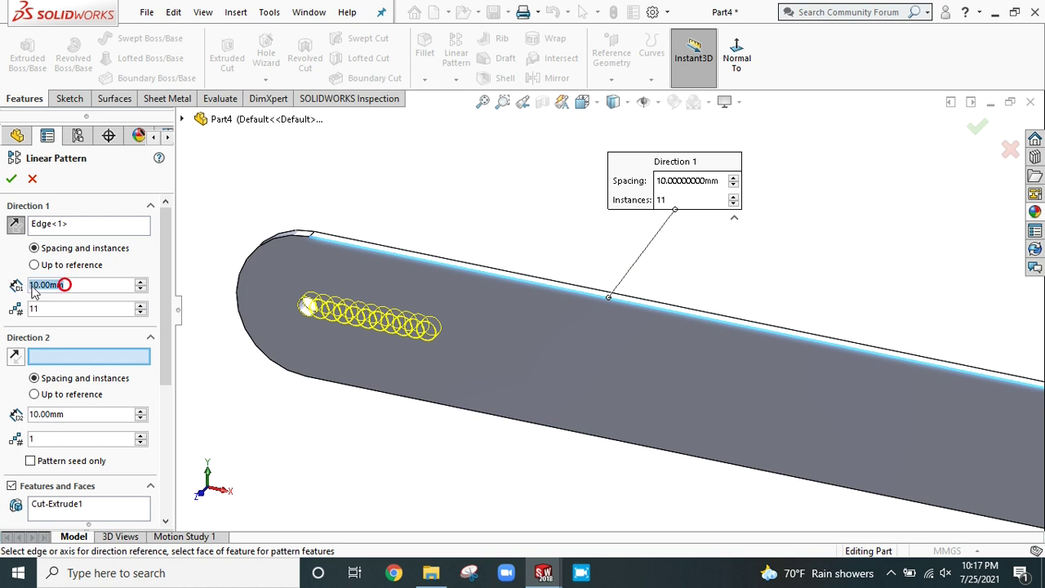
text(80)
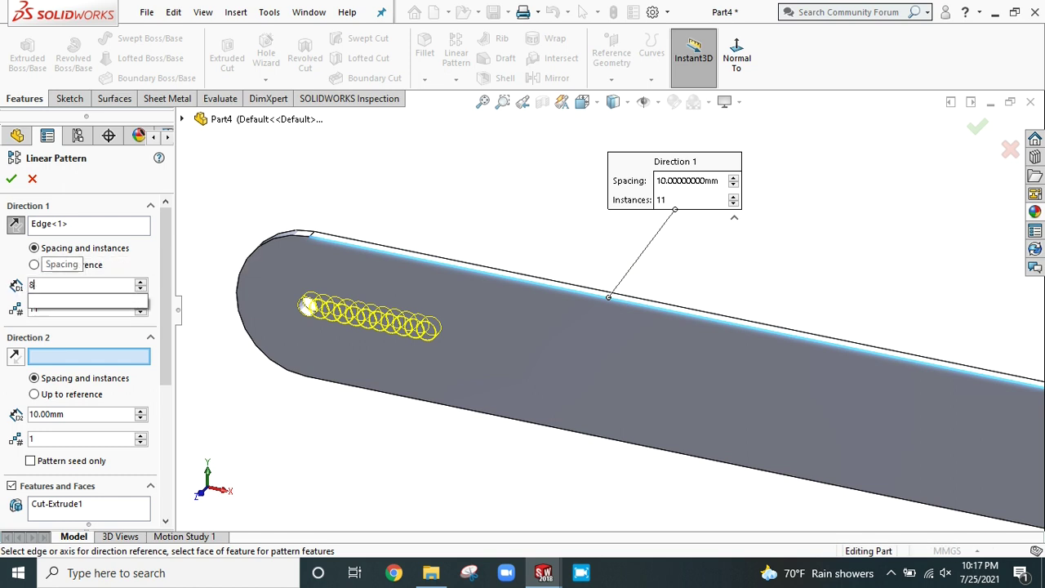
key(Return)
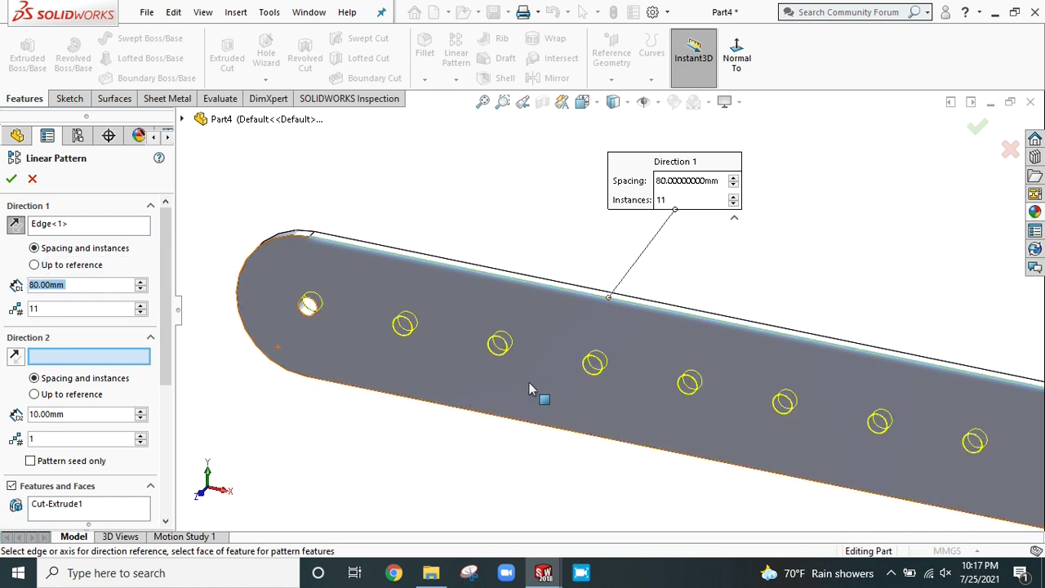
scroll(575, 378, up, 3)
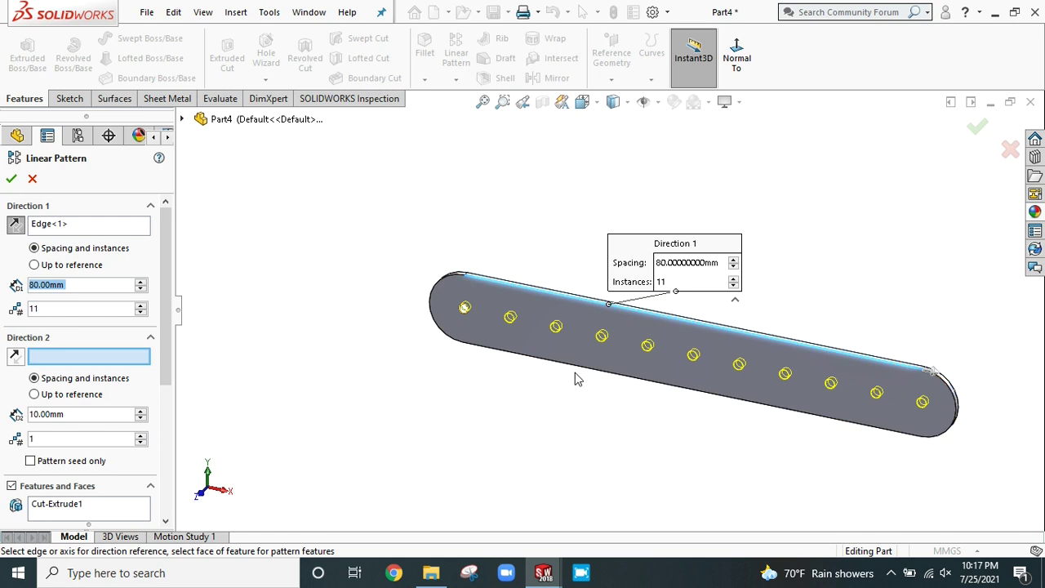
click(10, 181)
click(392, 354)
scroll(606, 310, up, 2)
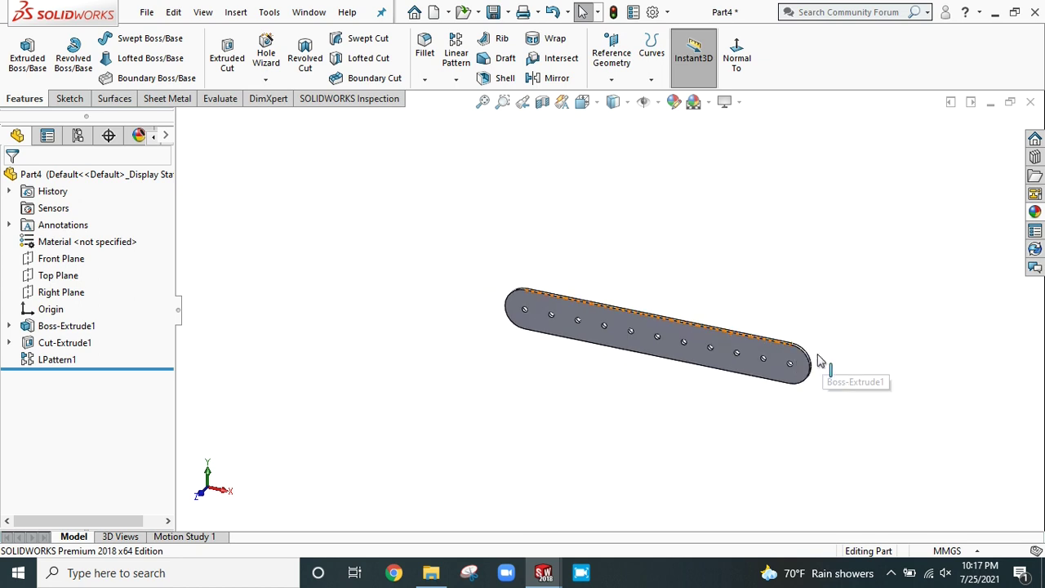
scroll(730, 348, down, 3)
scroll(669, 330, up, 3)
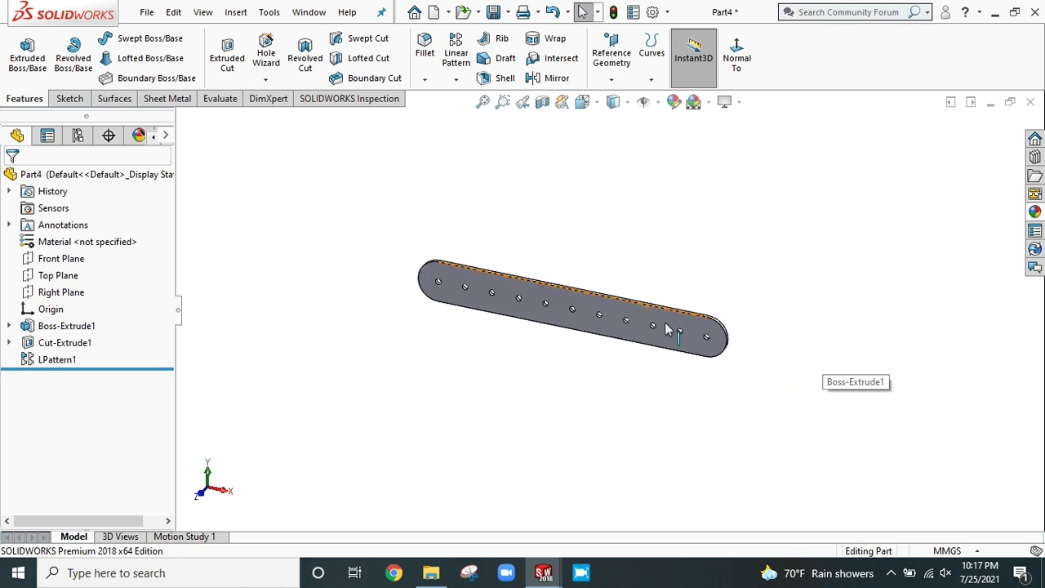
click(740, 102)
click(744, 124)
click(738, 103)
click(746, 122)
Step: Apply a light red colour appearance to the whole plate part
scroll(527, 281, down, 3)
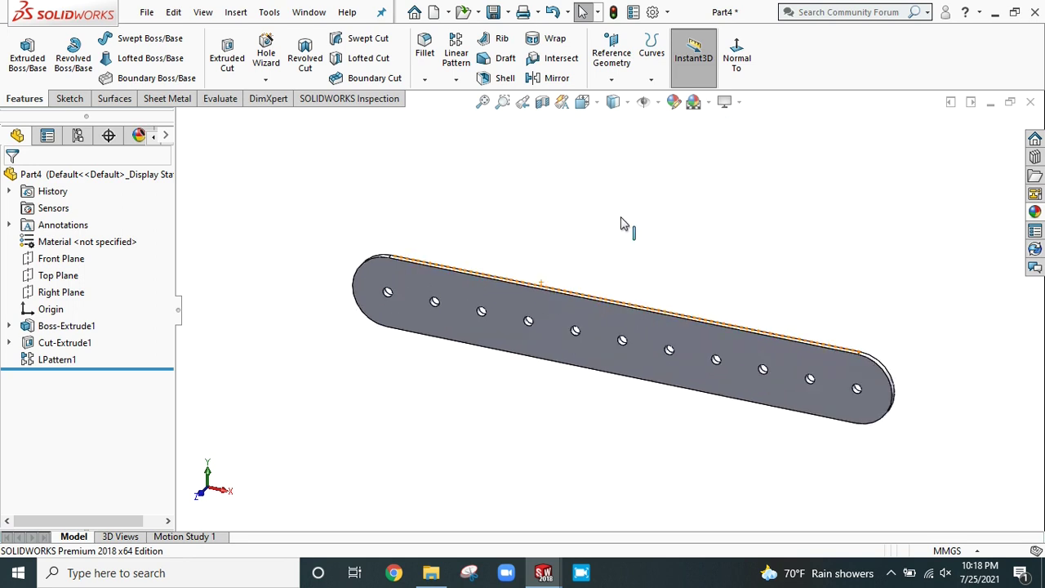
click(673, 101)
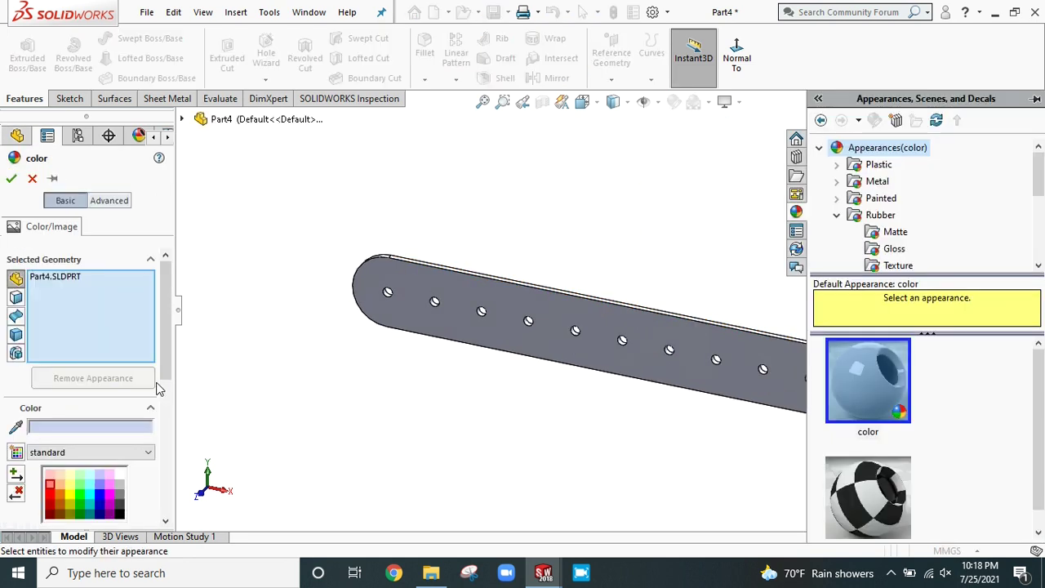
click(62, 485)
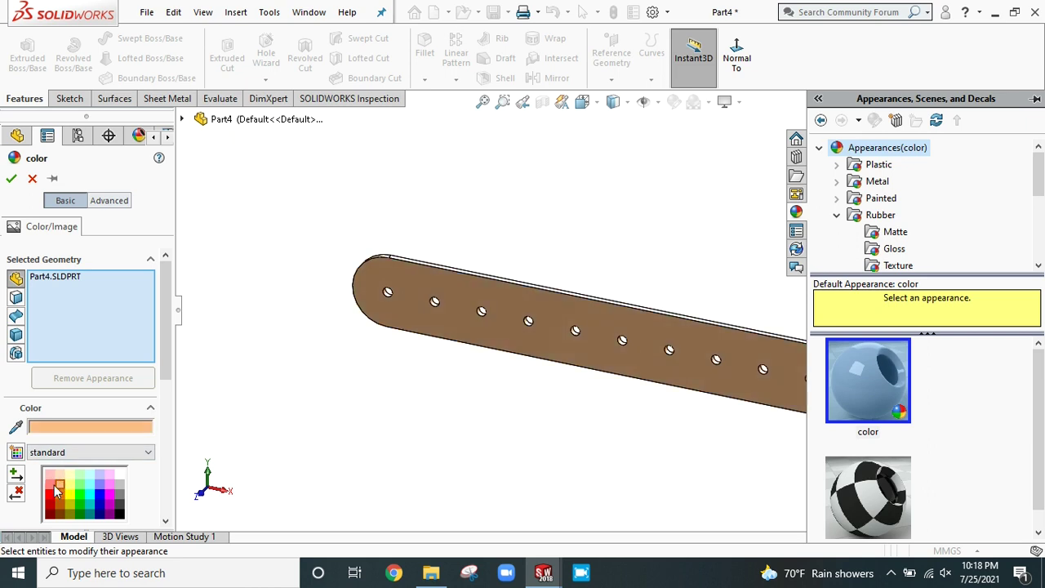
click(51, 485)
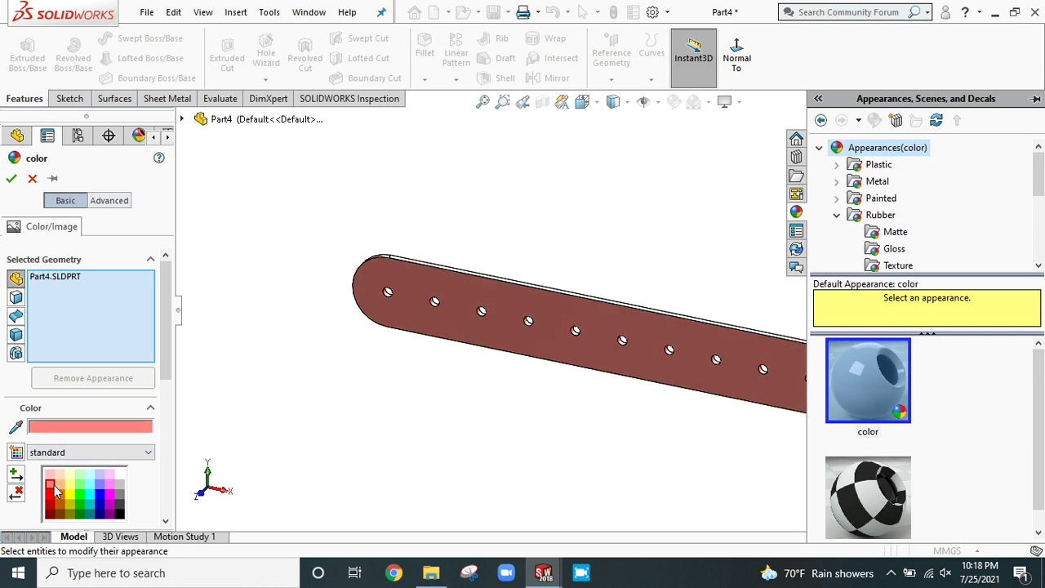
click(12, 179)
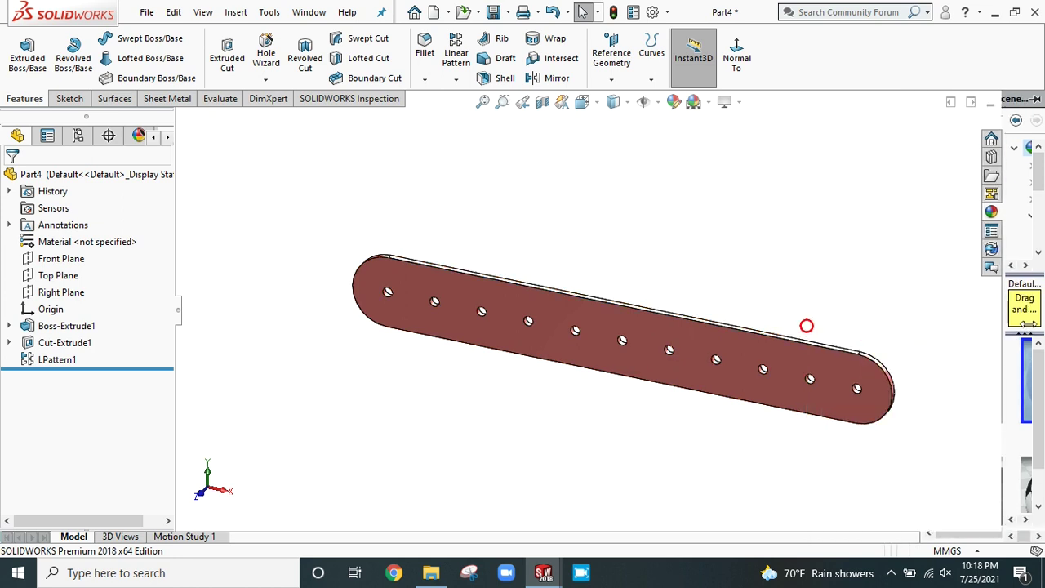
scroll(692, 331, up, 2)
scroll(692, 331, down, 2)
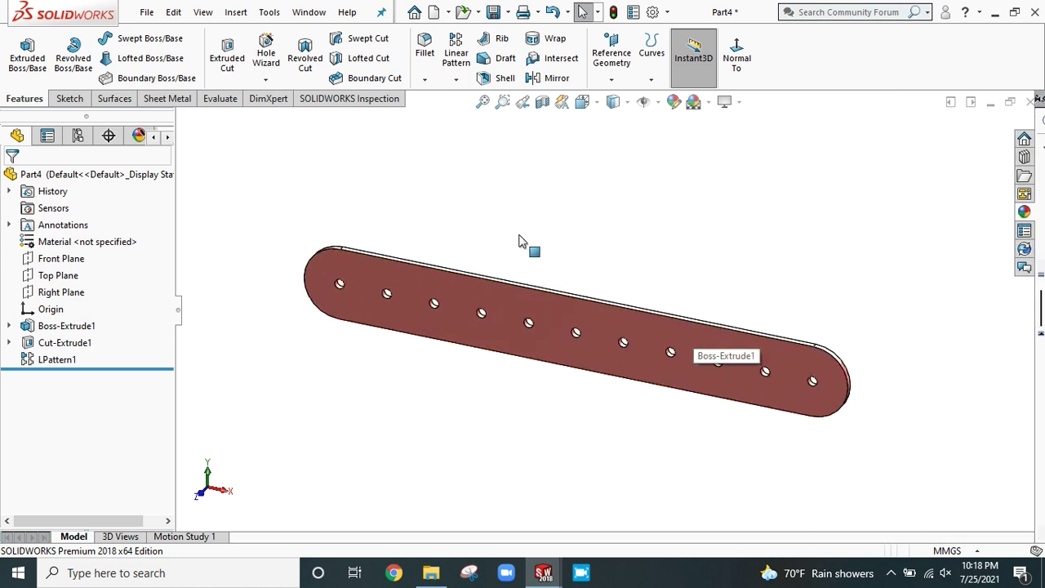
Step: Save the plate part as "part 1 support" in the roller conveyer system folder
click(140, 13)
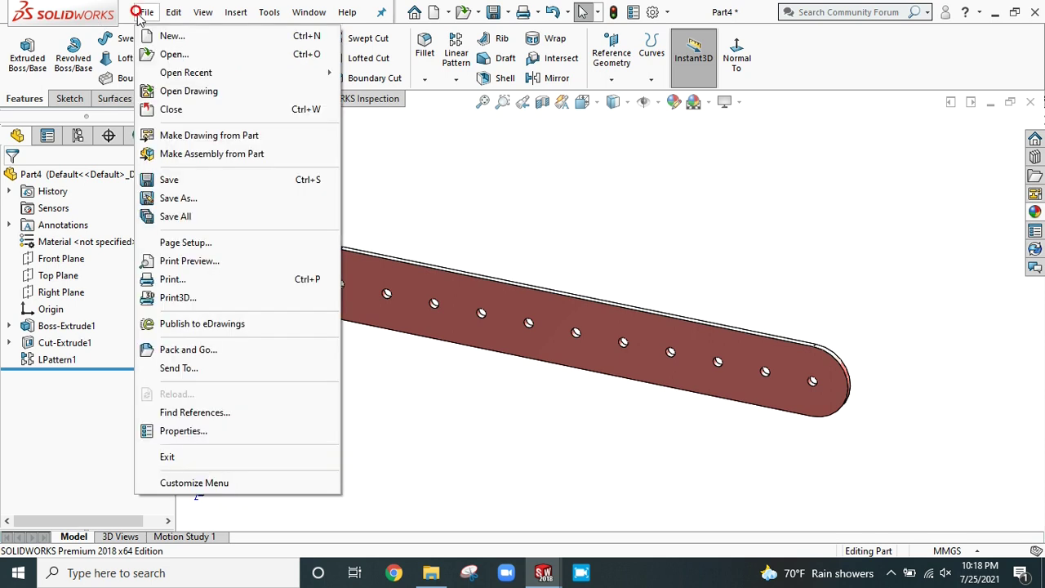
click(185, 178)
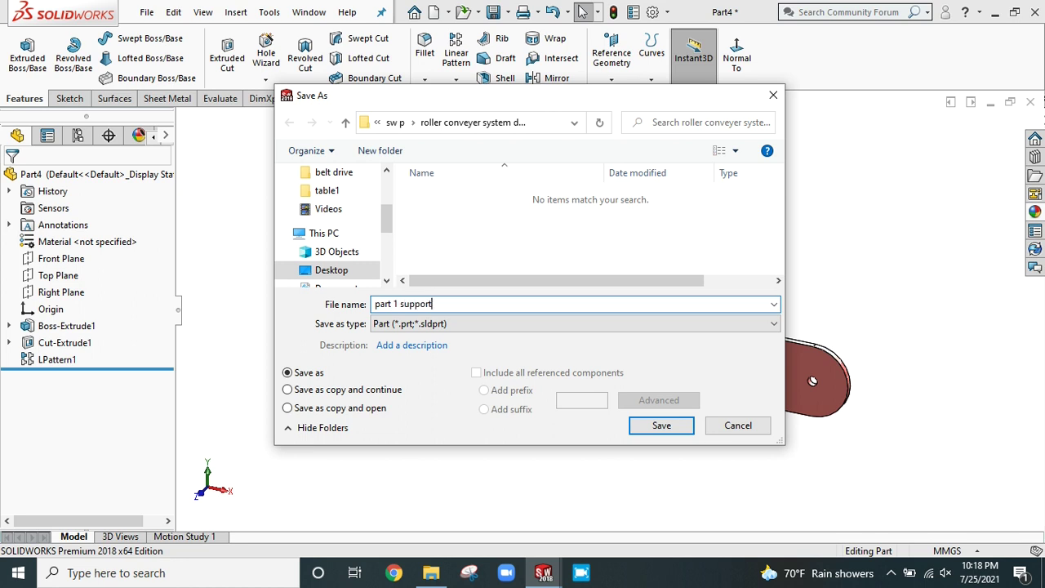
click(660, 426)
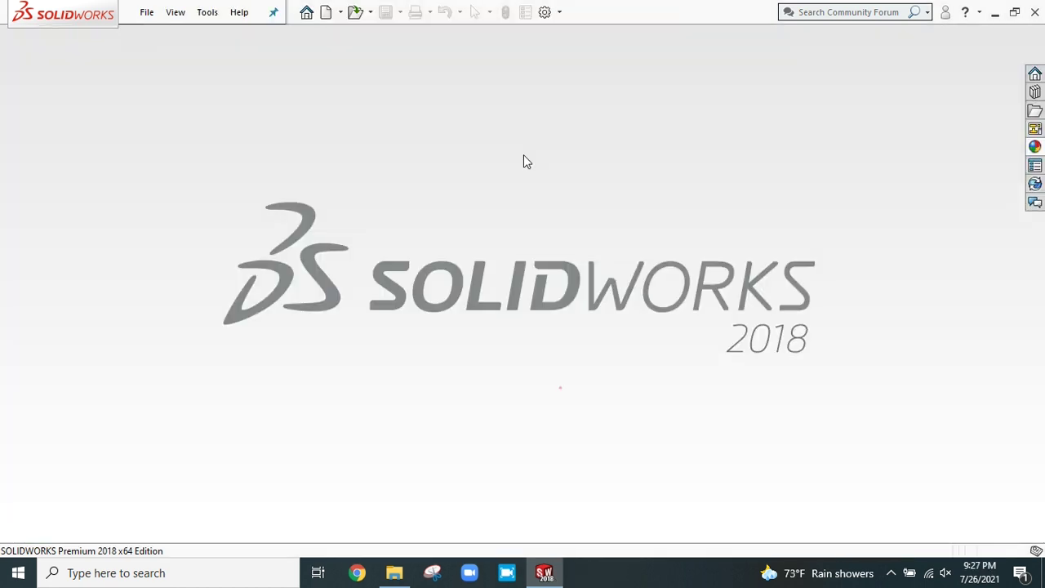
Step: Create a new part document and switch its scene to a plain white background
click(147, 12)
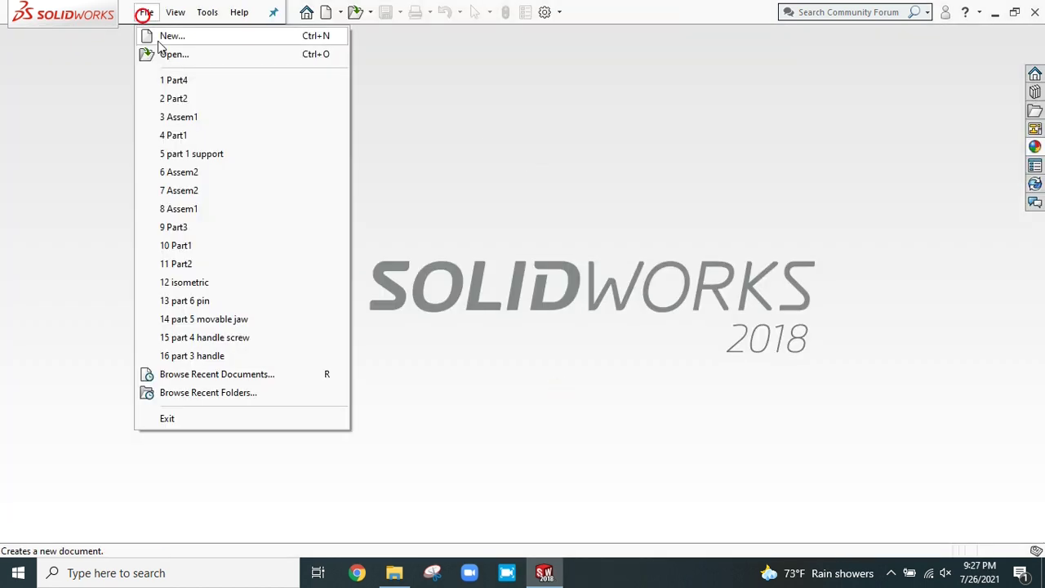
click(157, 36)
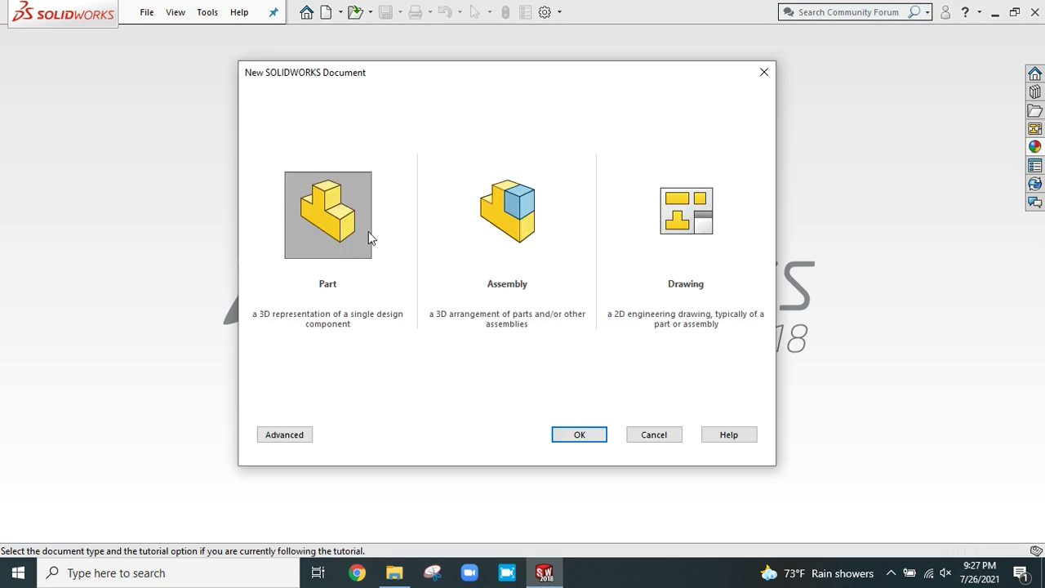
click(576, 435)
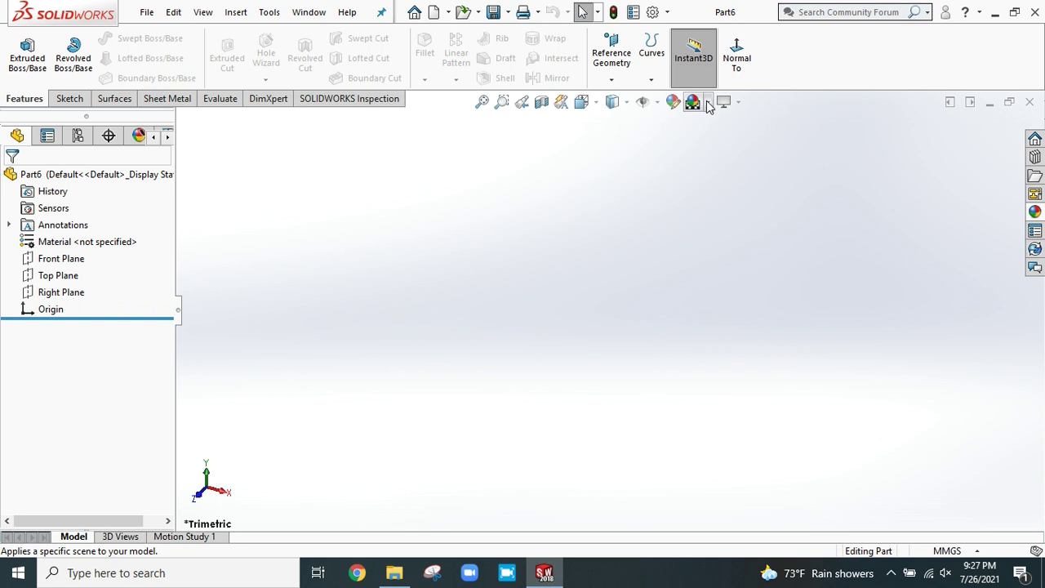
click(708, 107)
click(711, 142)
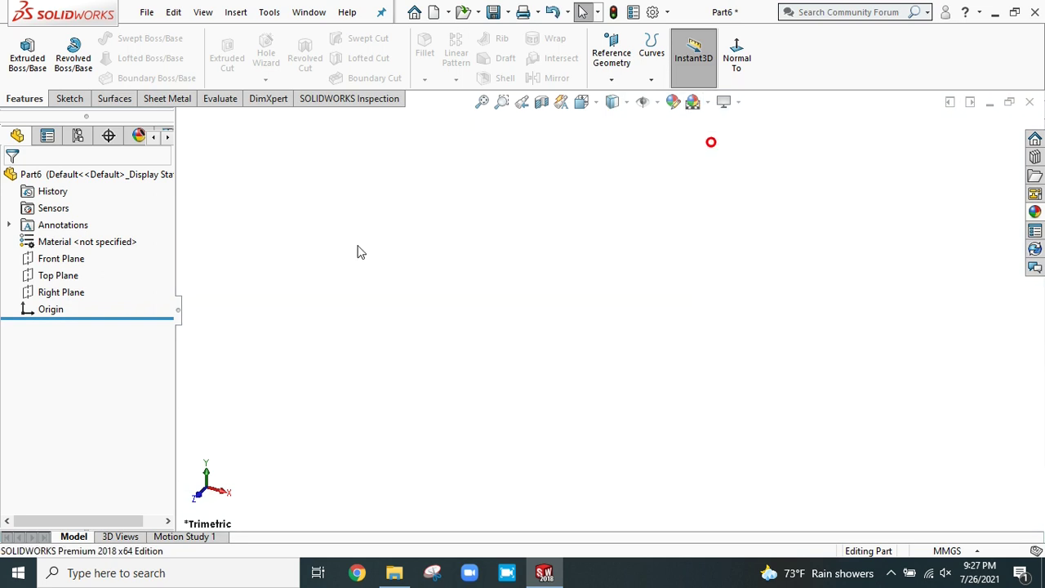
Step: Sketch a 75 mm circle on the Front Plane, centred on the origin
click(58, 258)
click(70, 237)
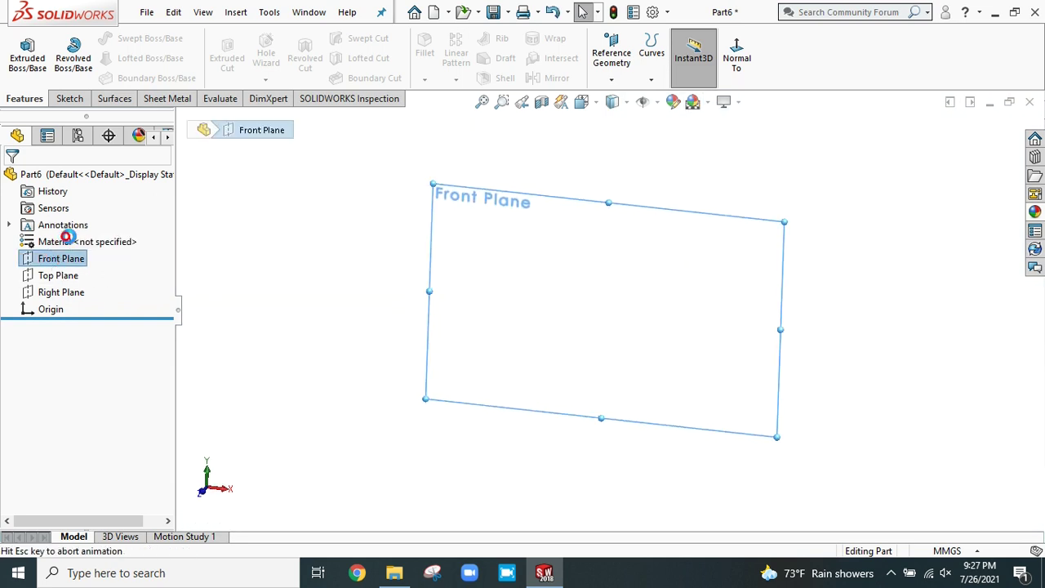
click(130, 38)
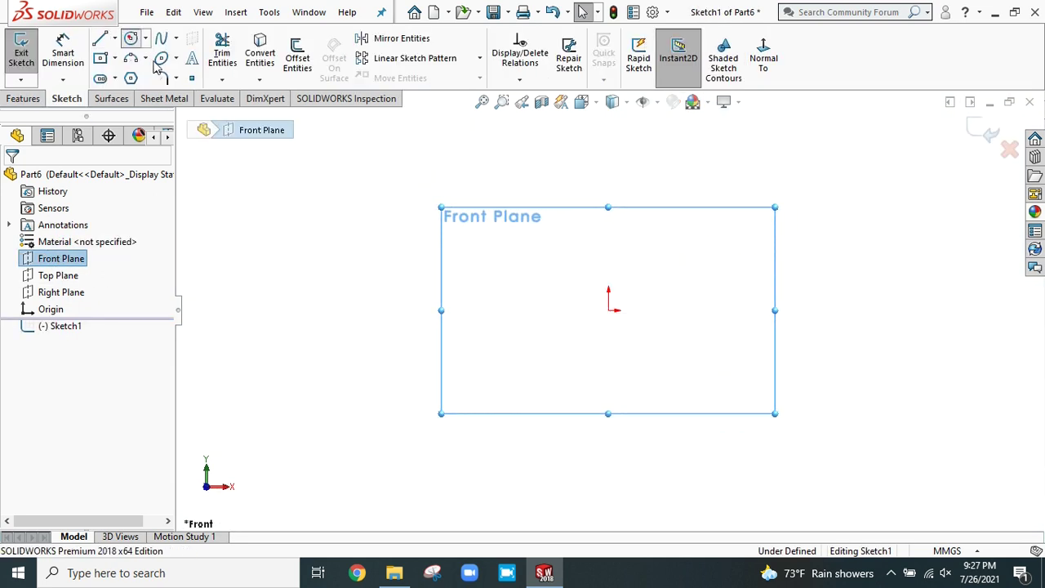
click(608, 310)
text(75)
key(Return)
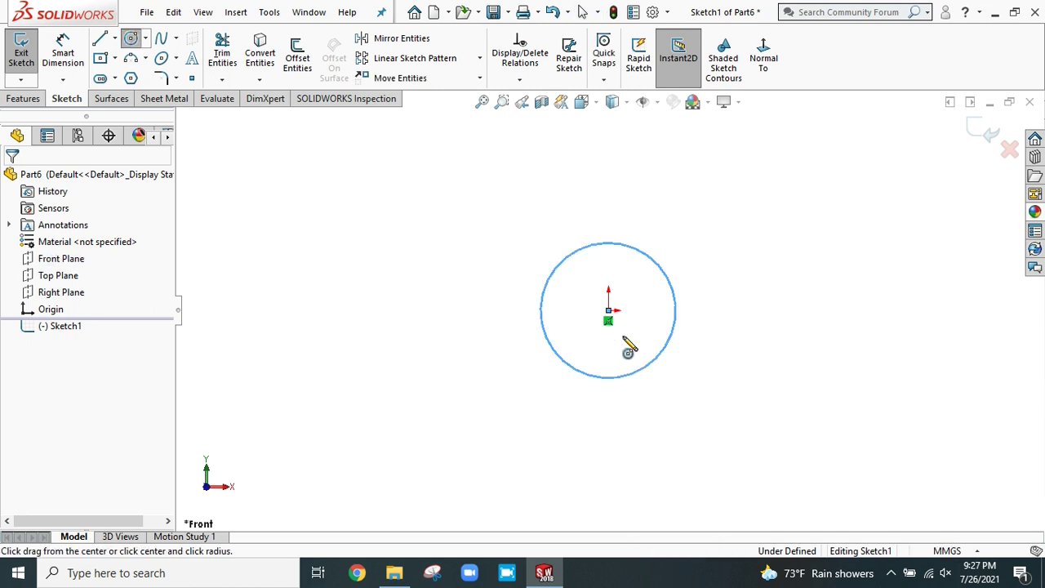
Step: Extrude the circle 200 mm with the Mid Plane end condition to form the roller cylinder
click(25, 98)
click(27, 53)
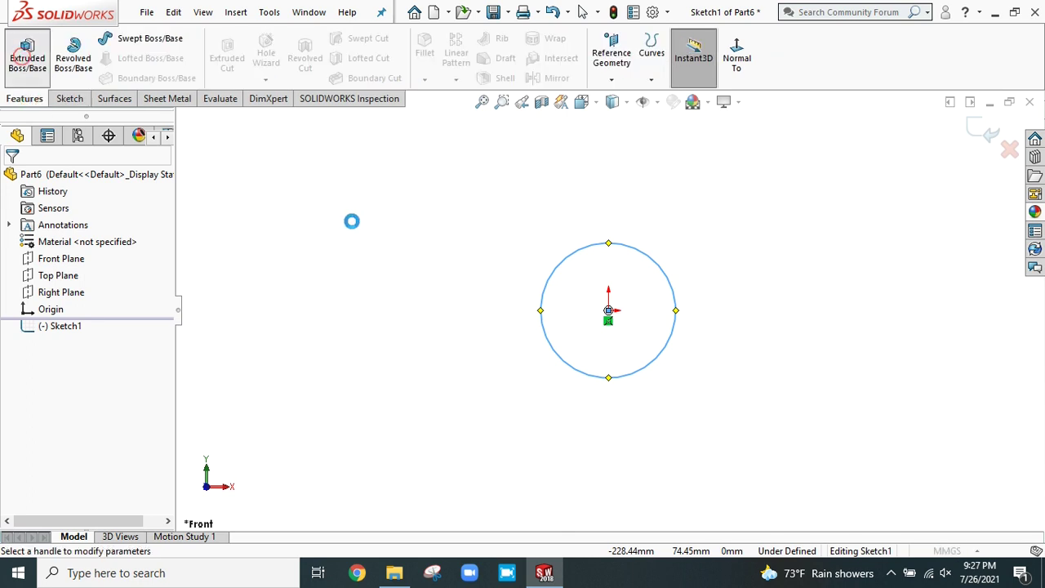
click(111, 268)
click(96, 333)
drag(88, 328, 29, 326)
text(200)
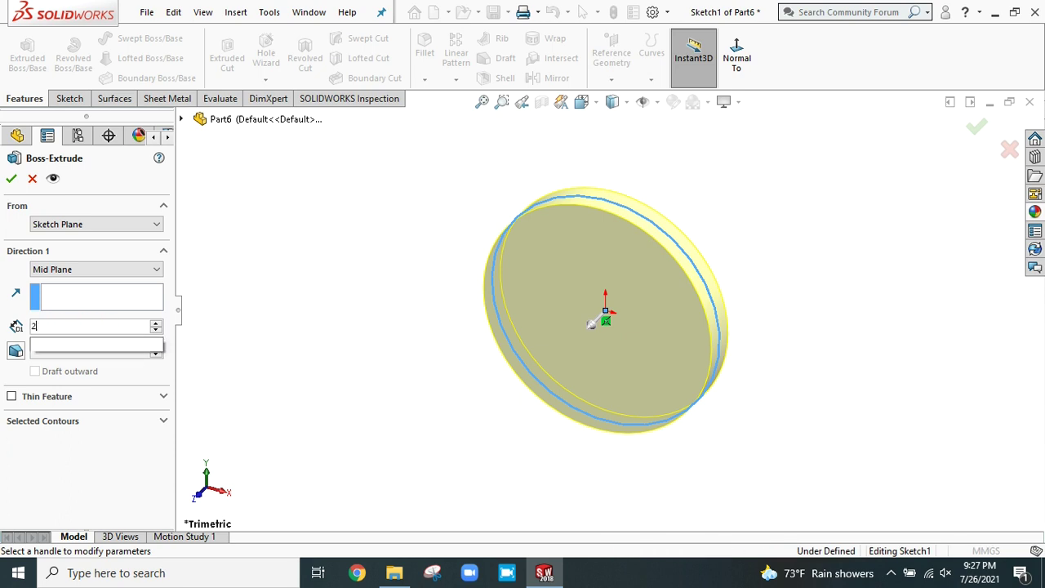
key(Return)
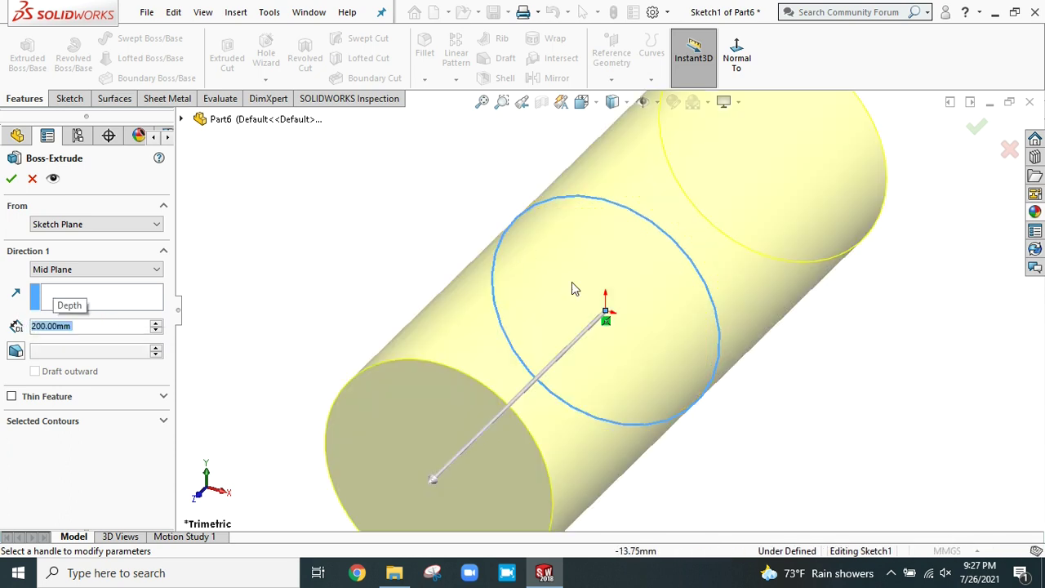
scroll(608, 306, up, 4)
click(11, 177)
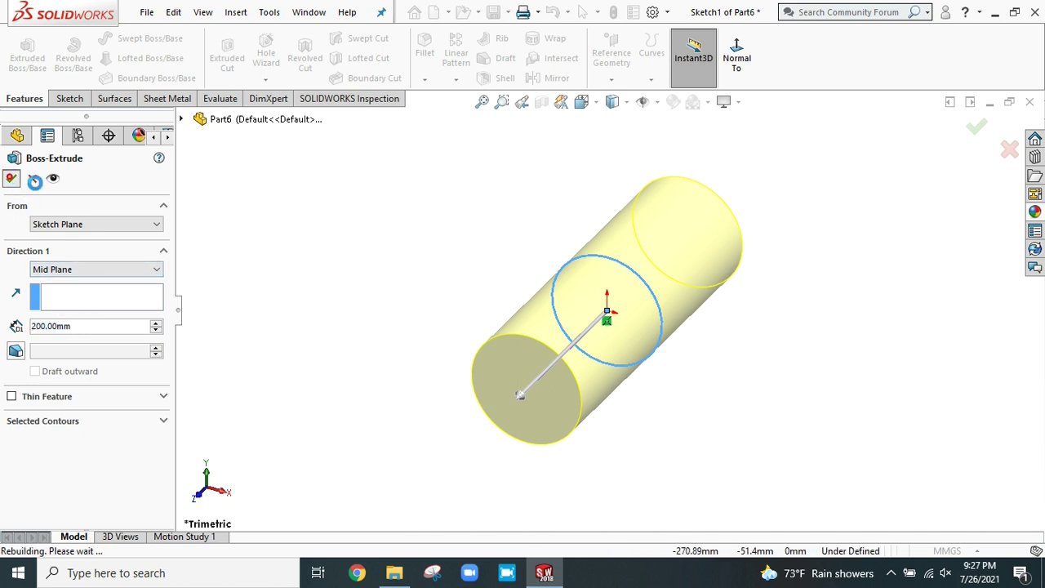
Step: Sketch a 16 mm circle on the front end face of the roller cylinder, centred on the origin
click(531, 375)
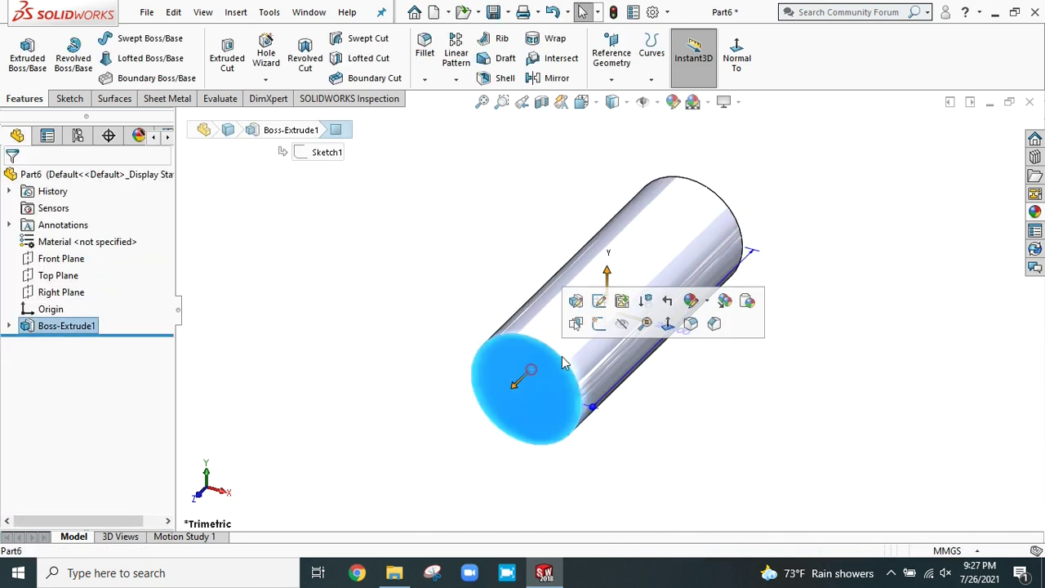
click(600, 324)
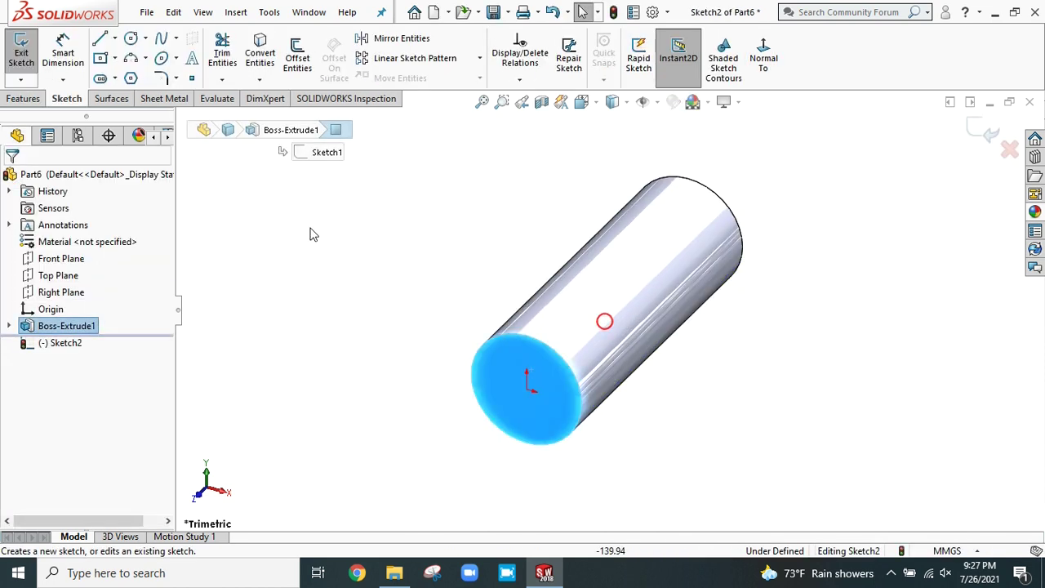
click(133, 39)
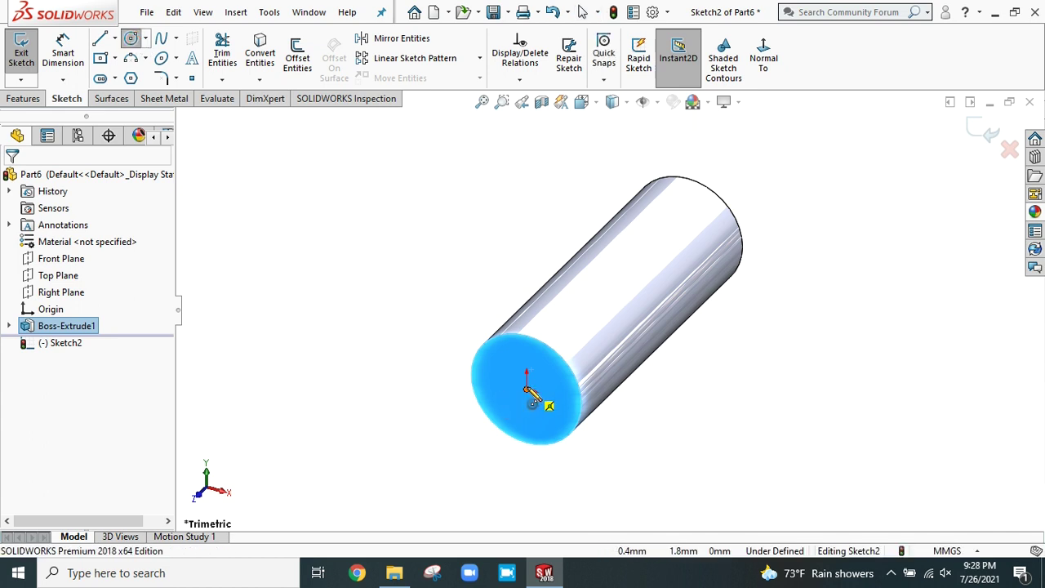
click(527, 389)
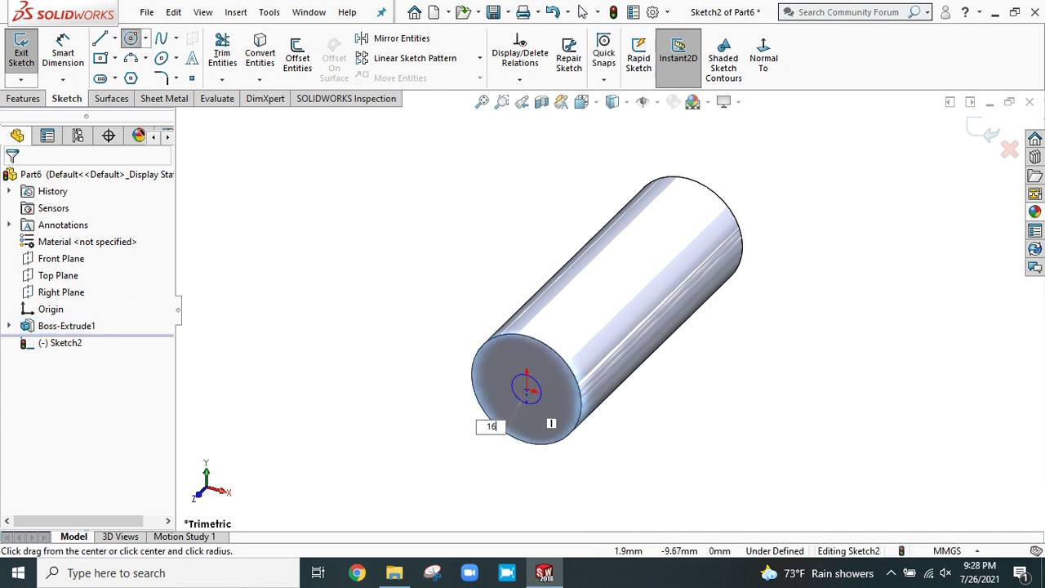
click(536, 413)
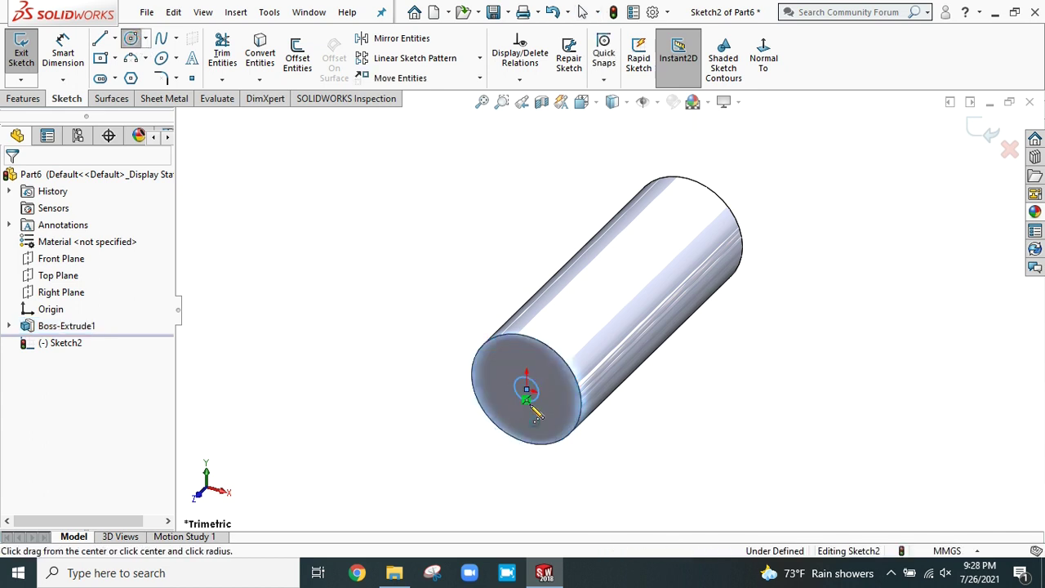
Step: Extrude the 16 mm circle outward 10 mm with the Blind end condition to form the roller's first shaft stub
click(23, 98)
click(27, 51)
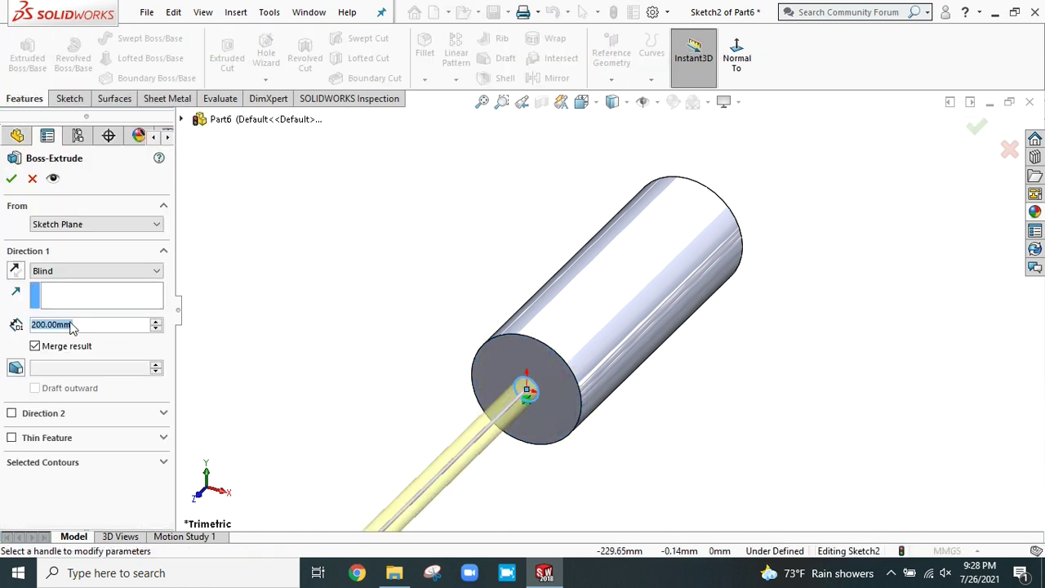
text(10)
key(Return)
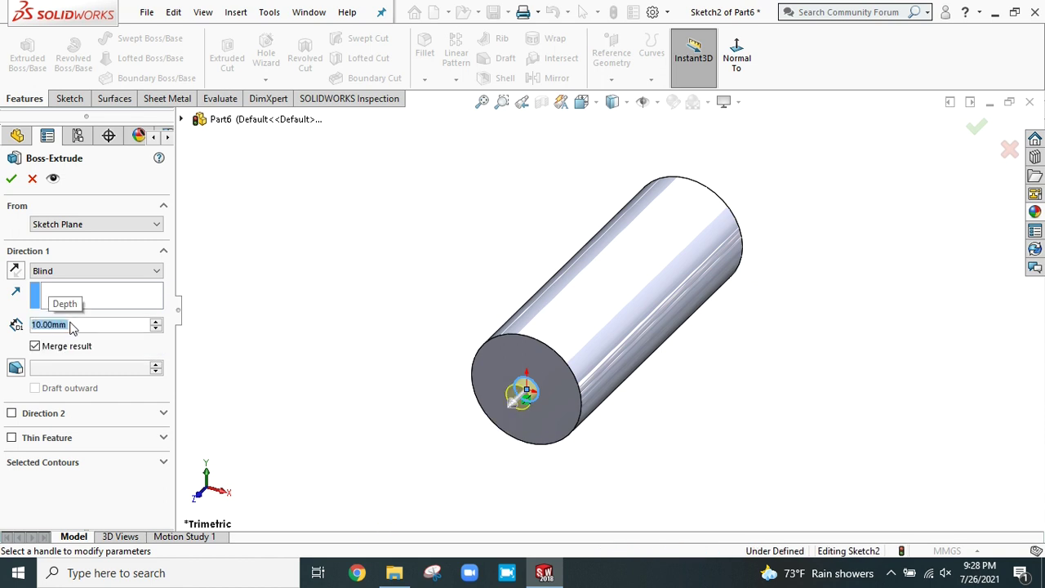
click(11, 180)
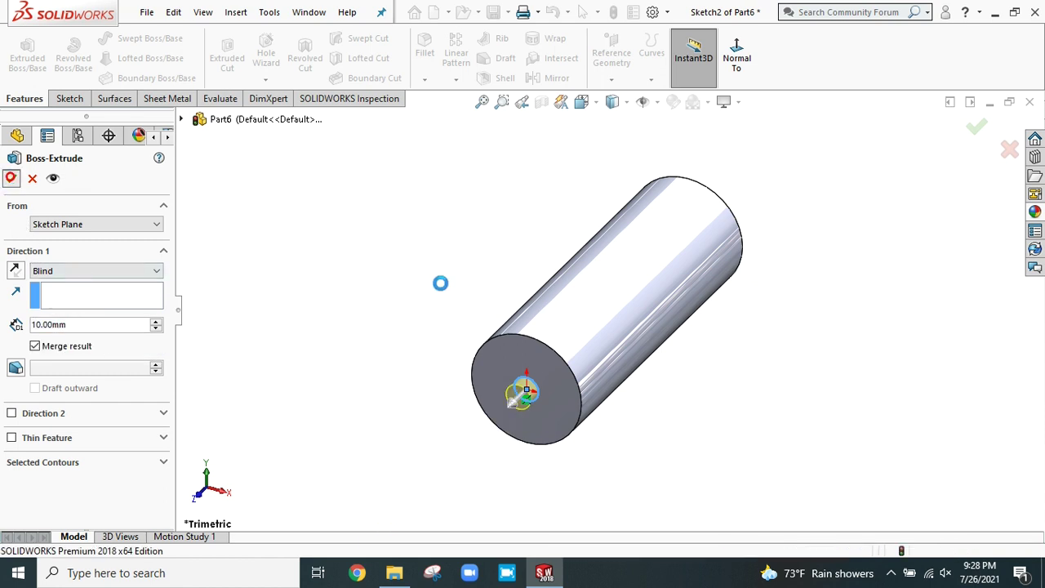
Step: Sketch a 16 mm circle on the opposite end face of the roller, centred on the origin
middle_drag(840, 238, 716, 303)
click(731, 274)
click(760, 232)
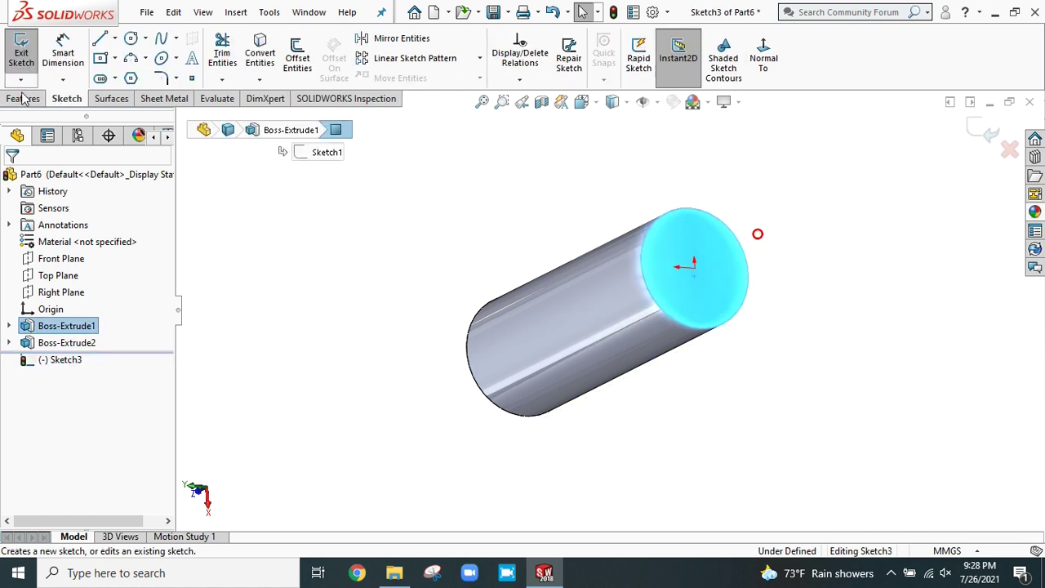
click(131, 39)
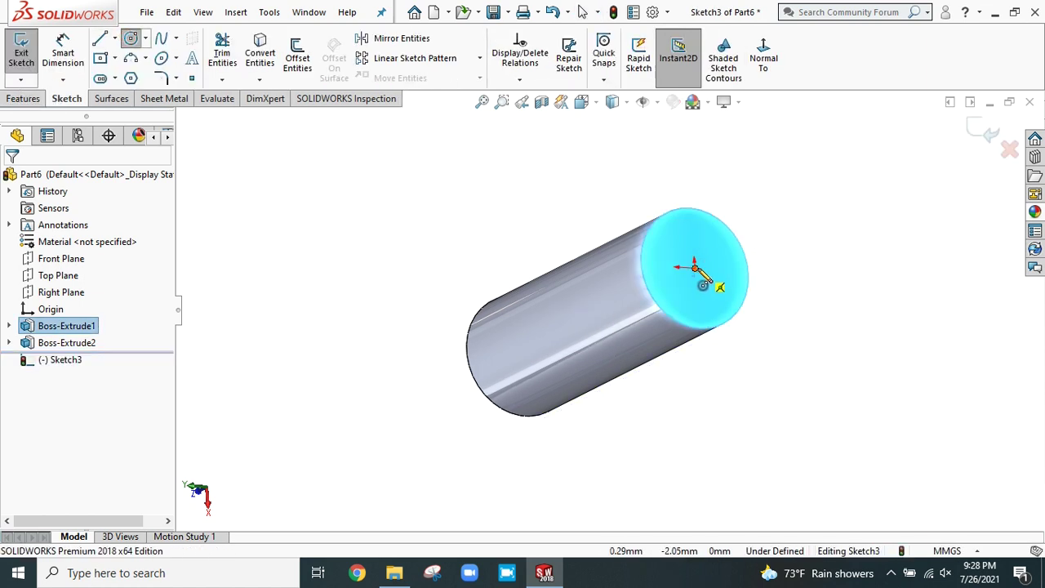
click(692, 267)
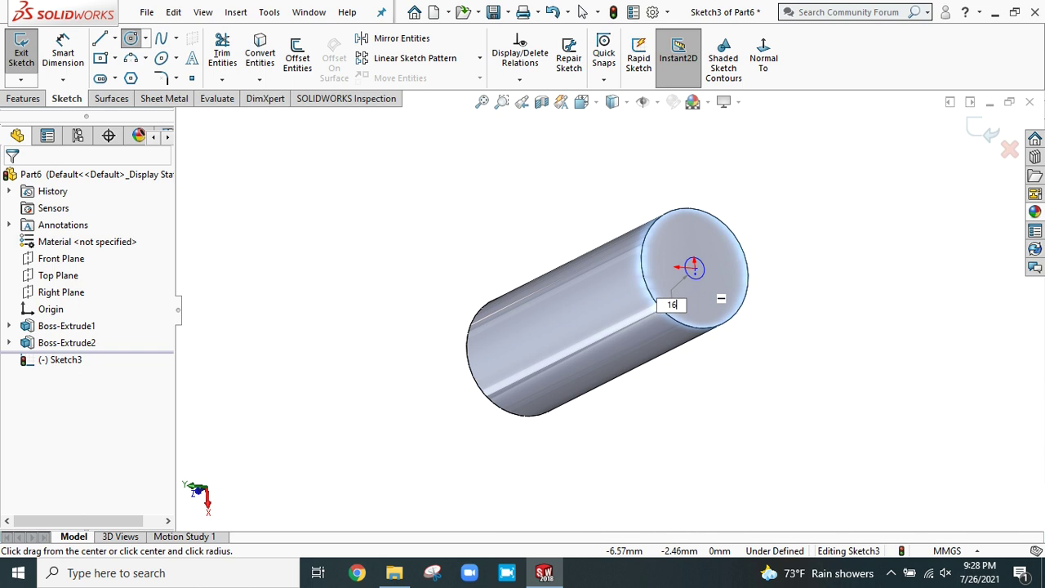
Step: Extrude the circle on the opposite end face outward 10 mm to form the second shaft stub
click(23, 98)
click(27, 53)
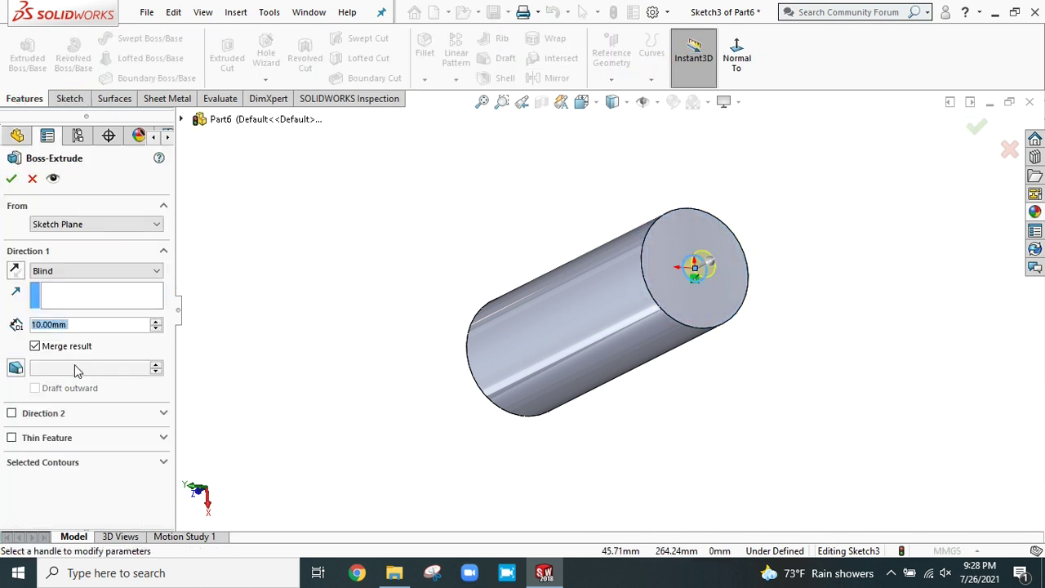
click(12, 179)
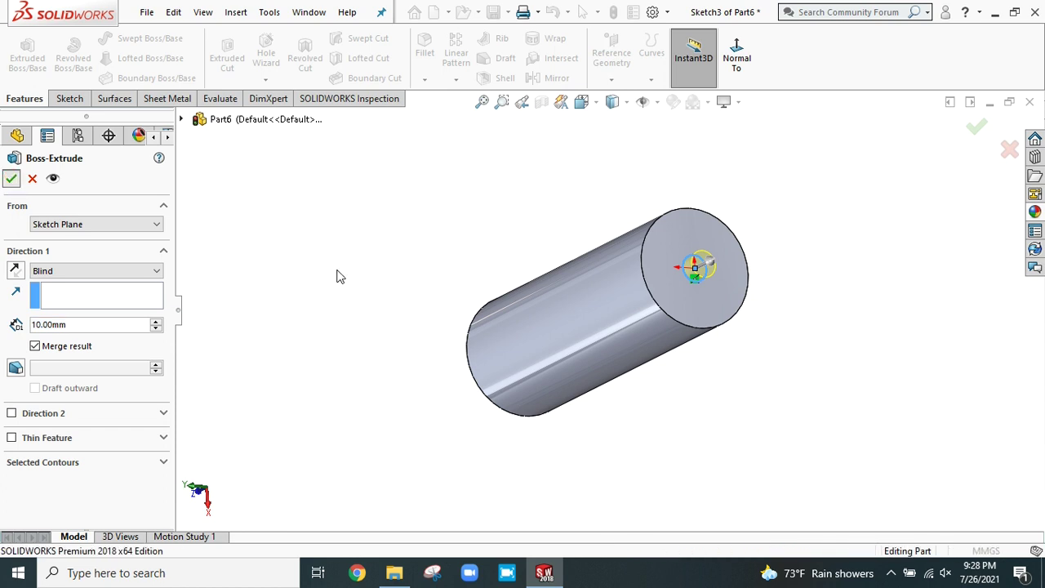
Step: Apply a bright green colour from the standard palette to the whole roller part
middle_drag(765, 217, 553, 228)
click(673, 102)
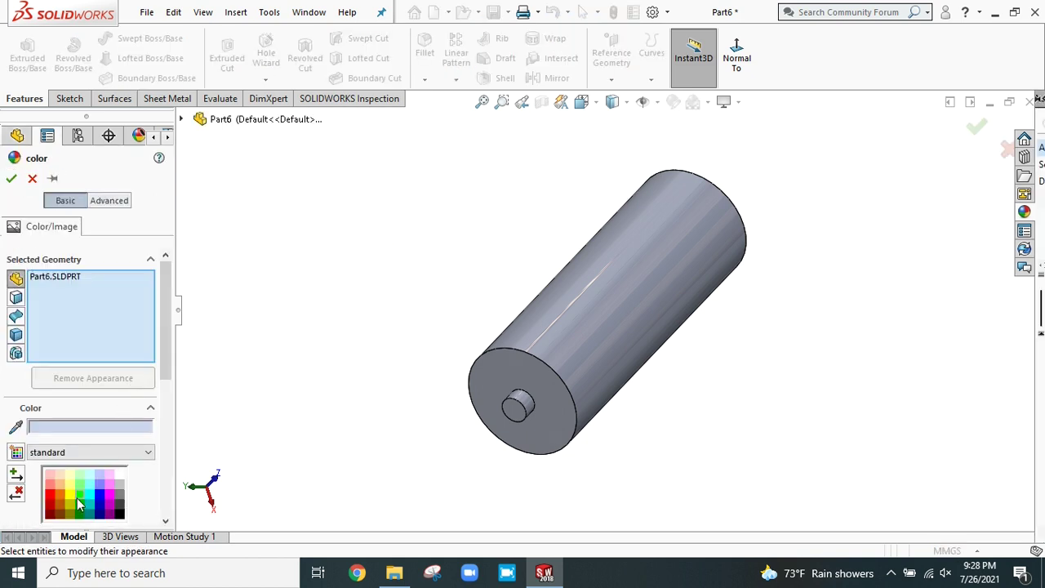
click(79, 498)
click(62, 495)
click(79, 496)
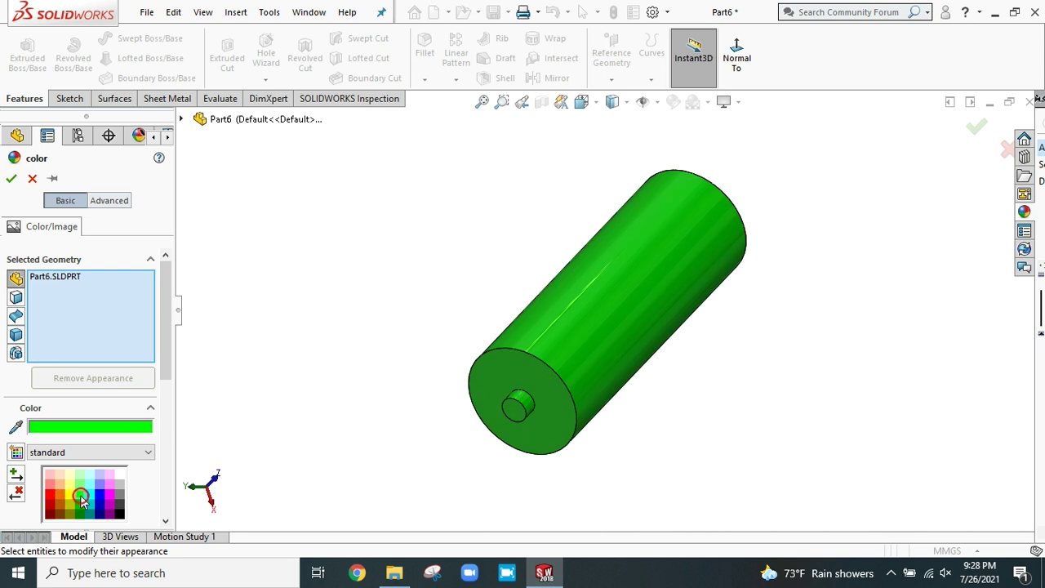
click(11, 178)
Step: Save the roller part as "part 2 roller" in the roller conveyer system design folder and close the document
click(146, 11)
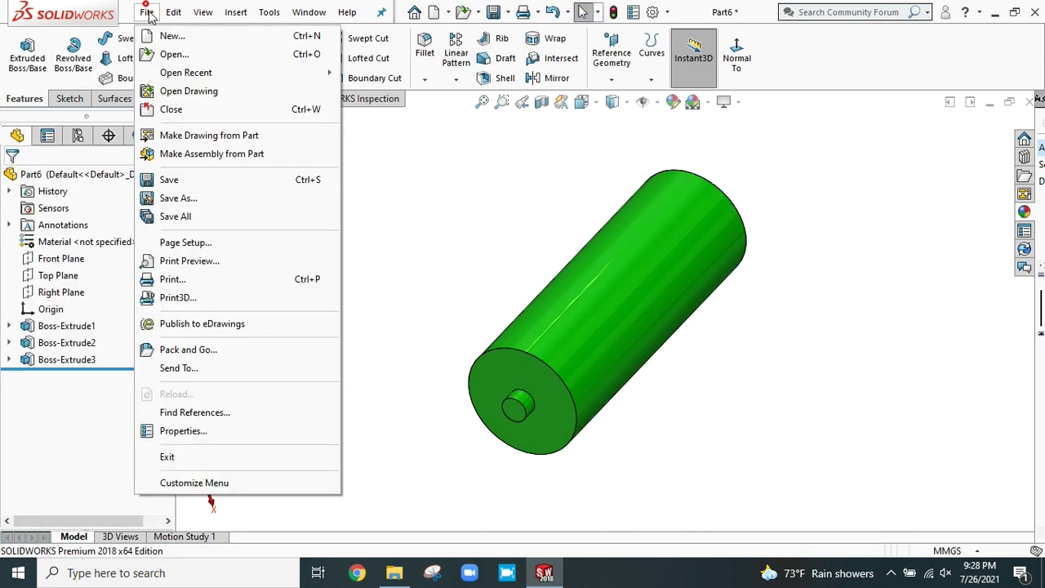
click(171, 200)
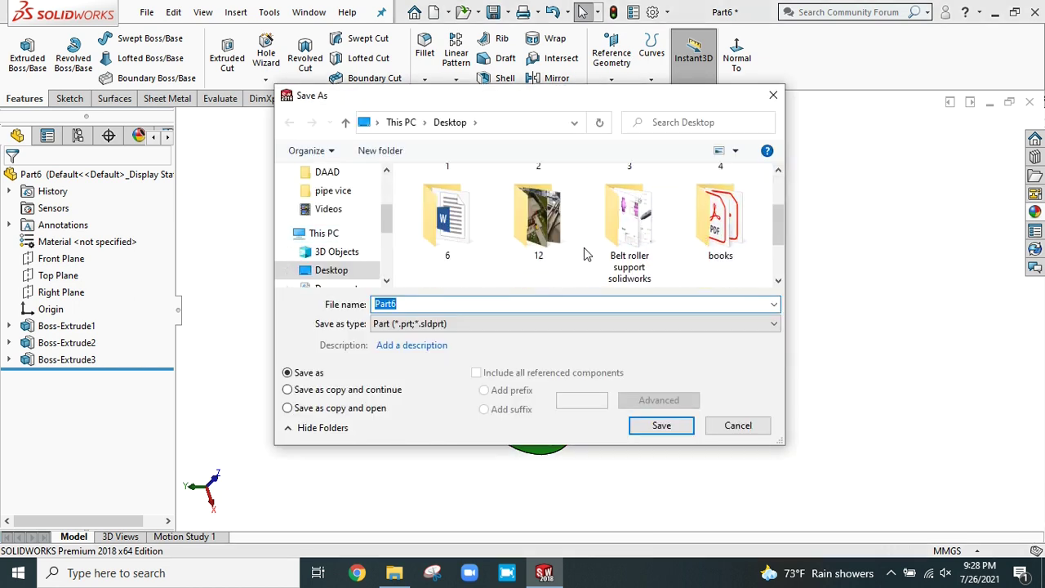
scroll(584, 249, down, 1)
double_click(467, 255)
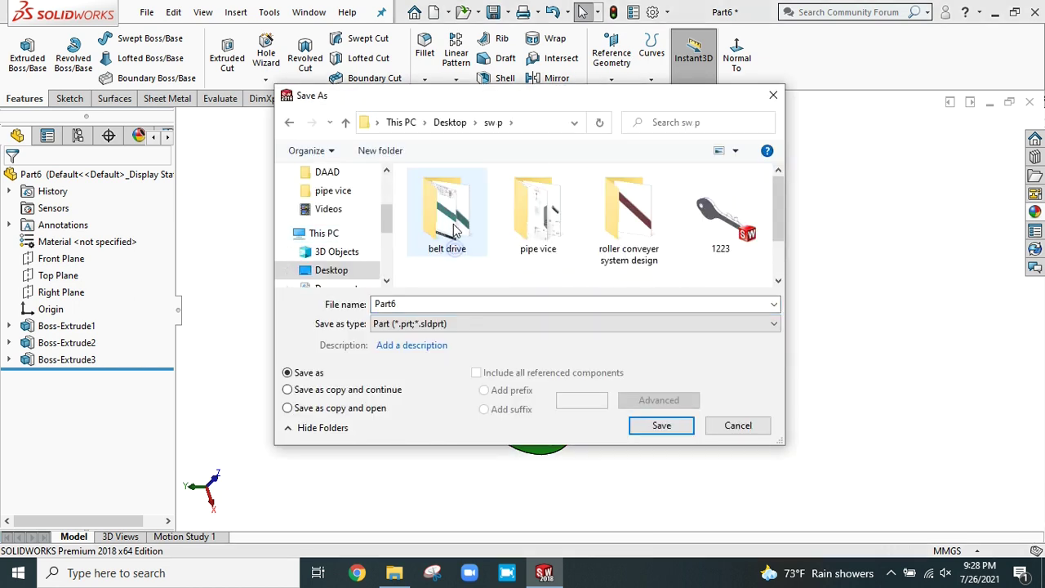
double_click(626, 236)
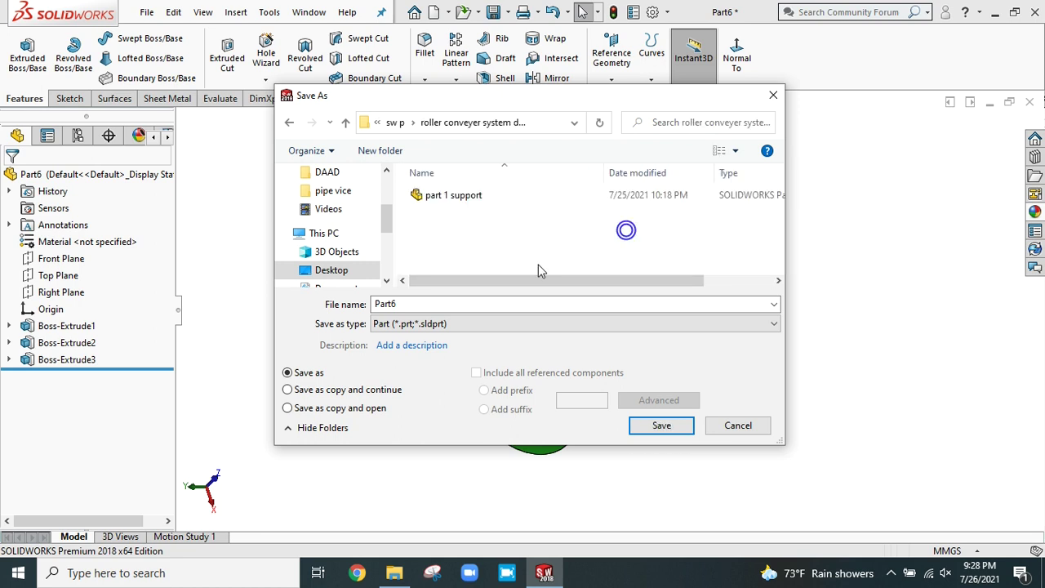
double_click(430, 303)
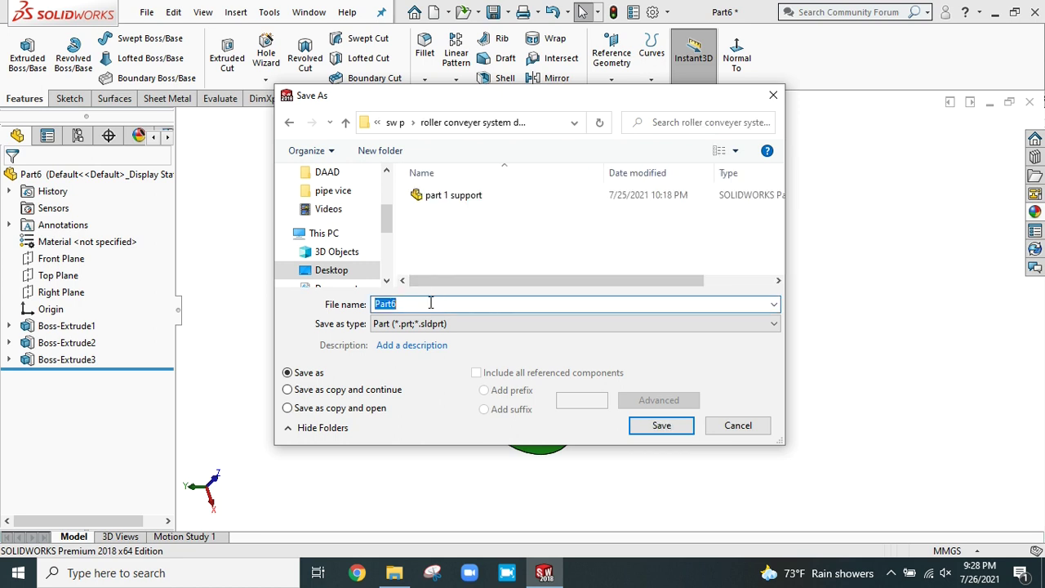
text(part )
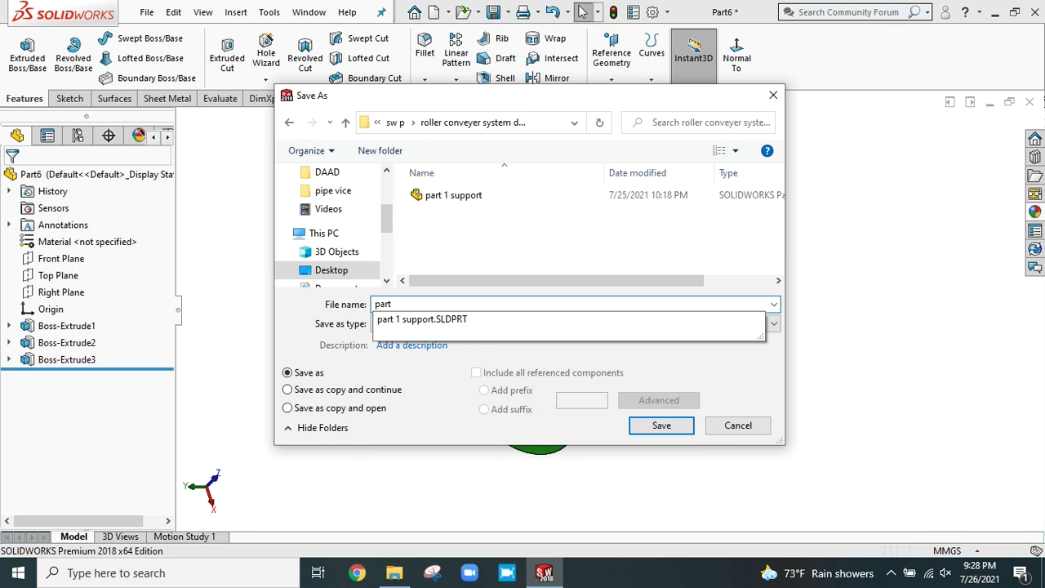
text(2 roller)
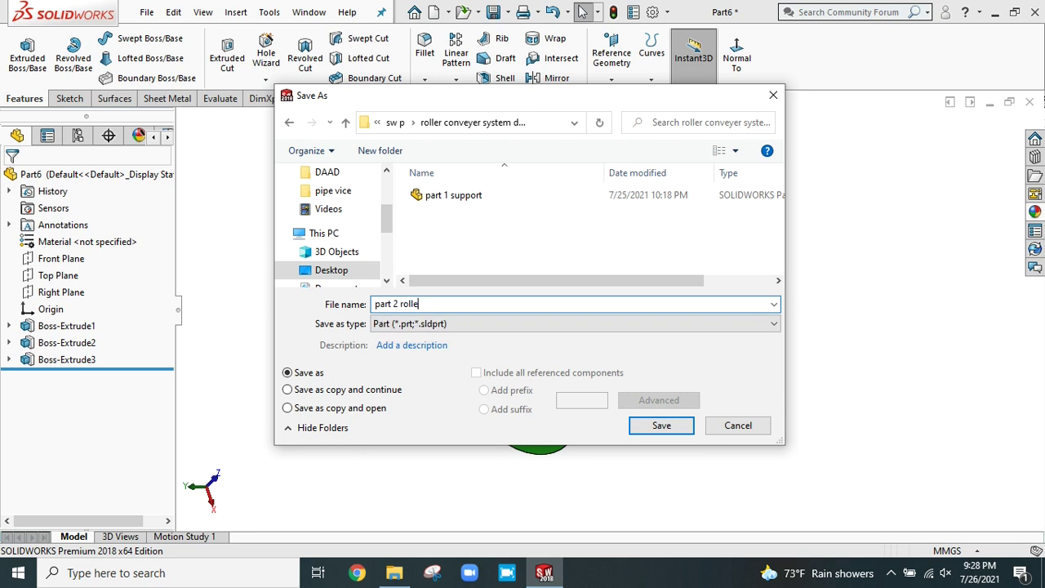
click(652, 430)
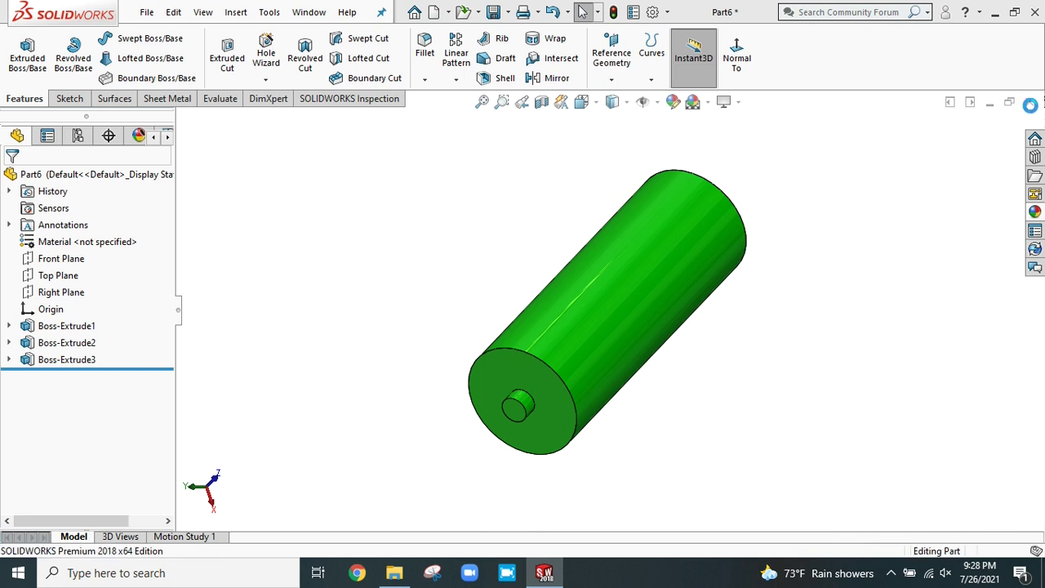
click(1031, 101)
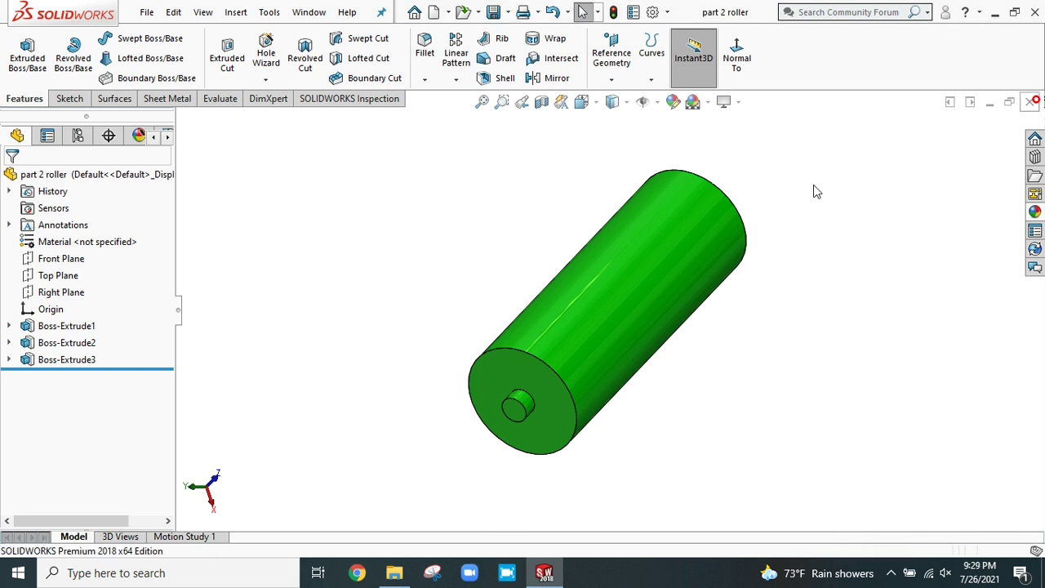
Step: Create a new part document and switch its scene to a plain white background
click(149, 14)
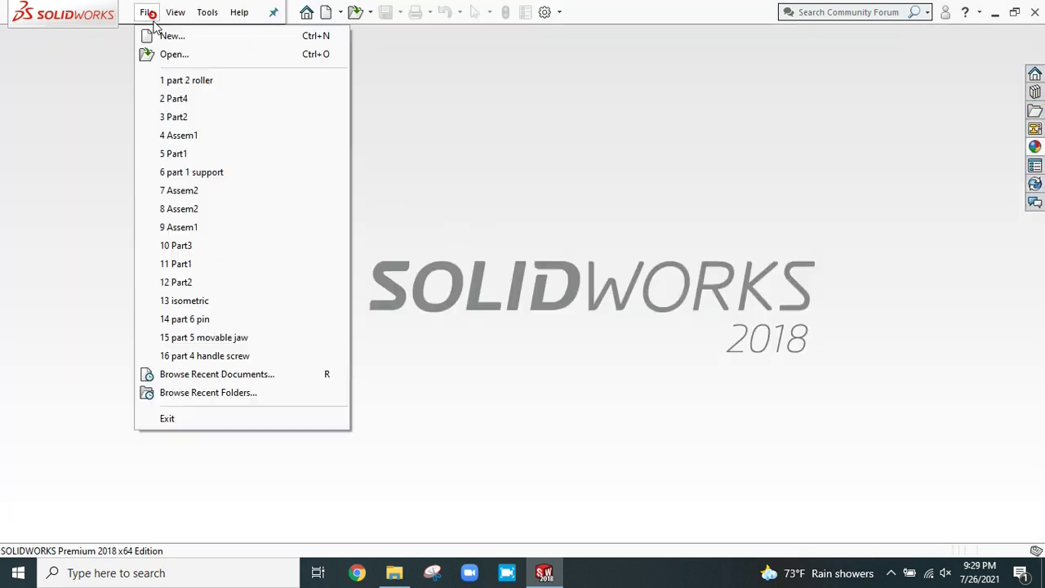
click(164, 36)
click(331, 211)
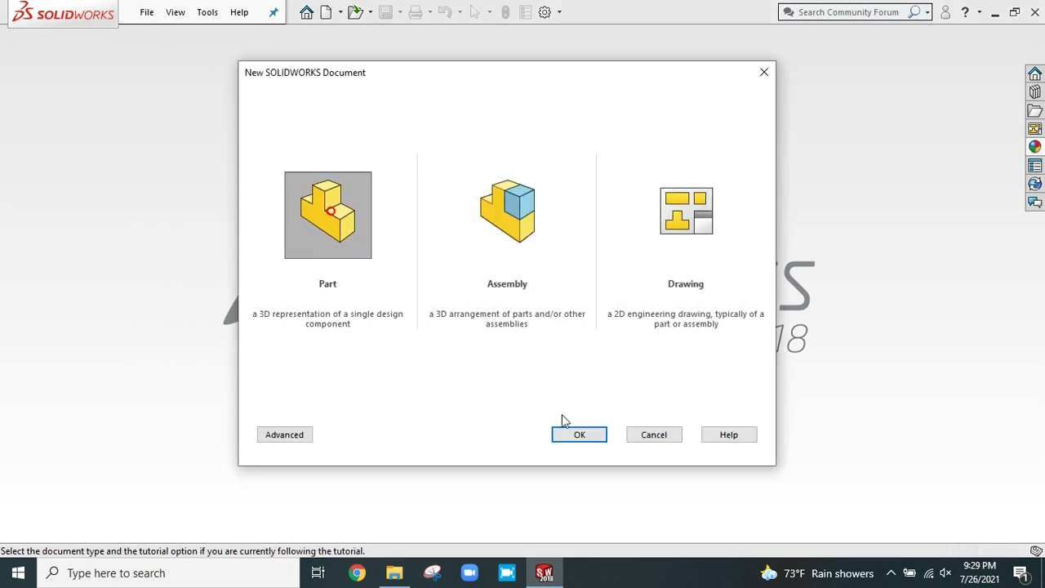
click(571, 437)
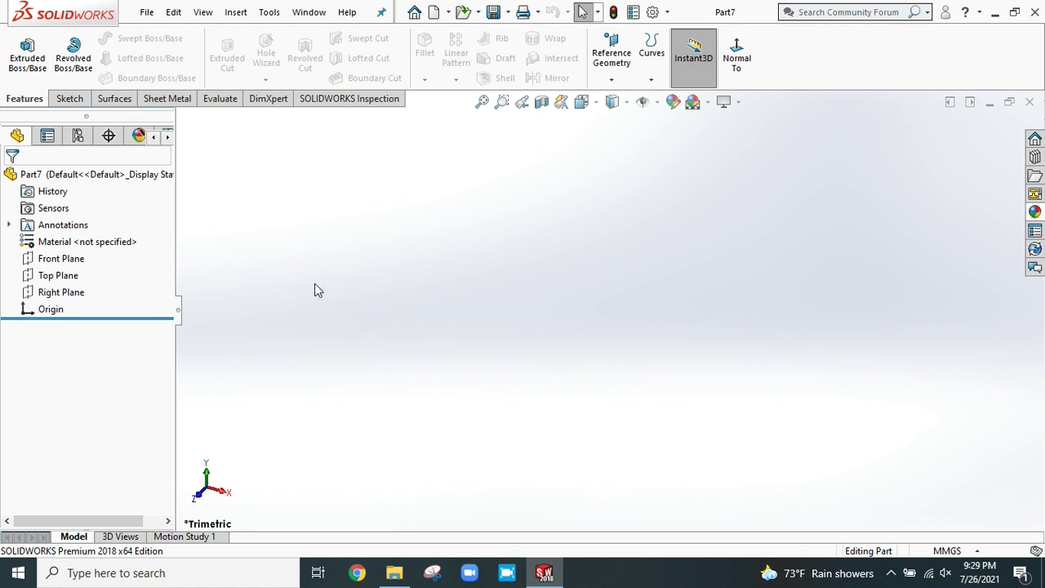
click(707, 101)
click(710, 143)
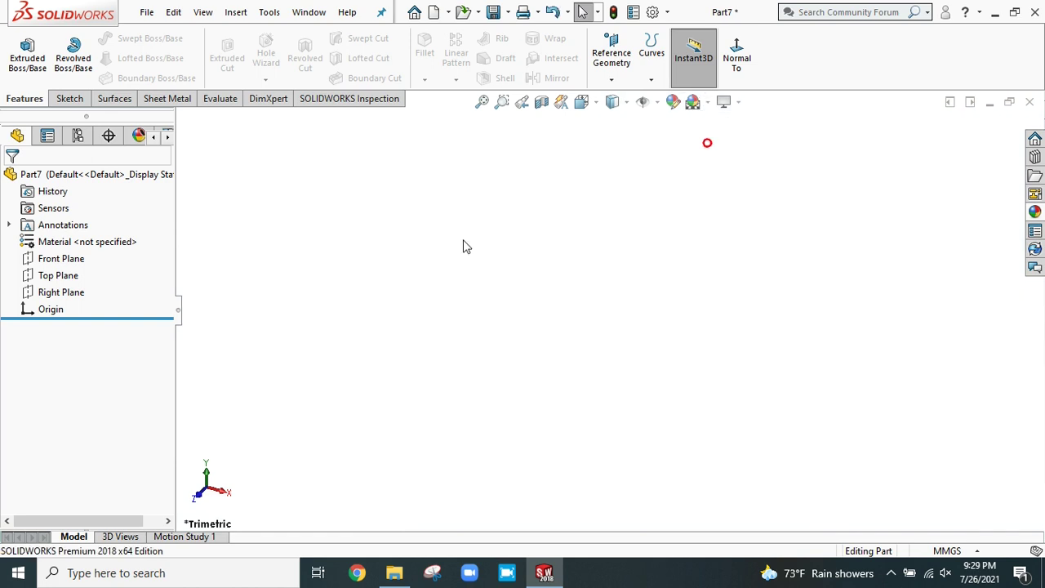
Step: Sketch a center rectangle about 65 mm by 30 mm on the Top Plane, centred on the origin
click(55, 275)
click(67, 259)
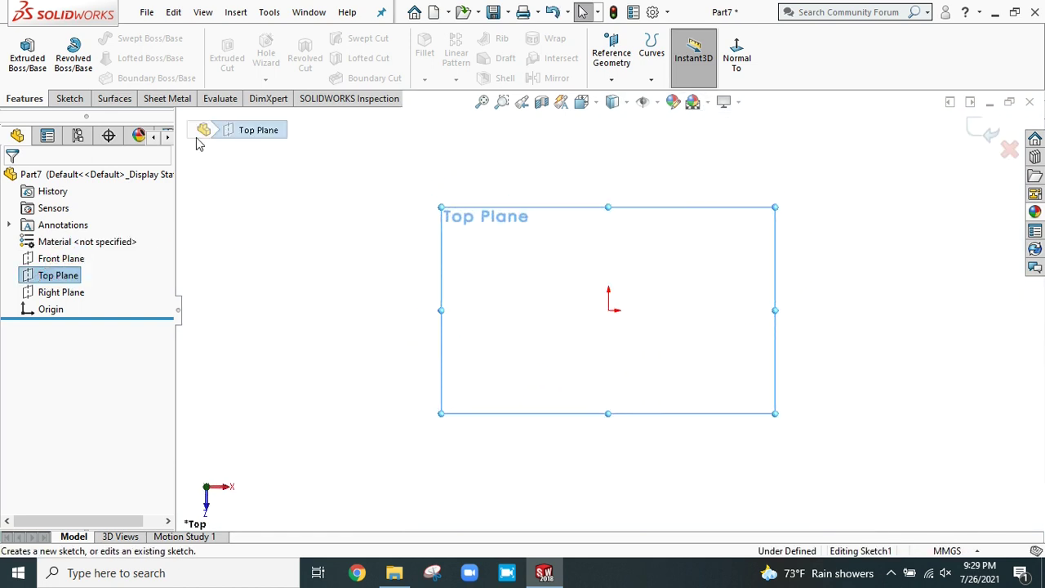
click(115, 59)
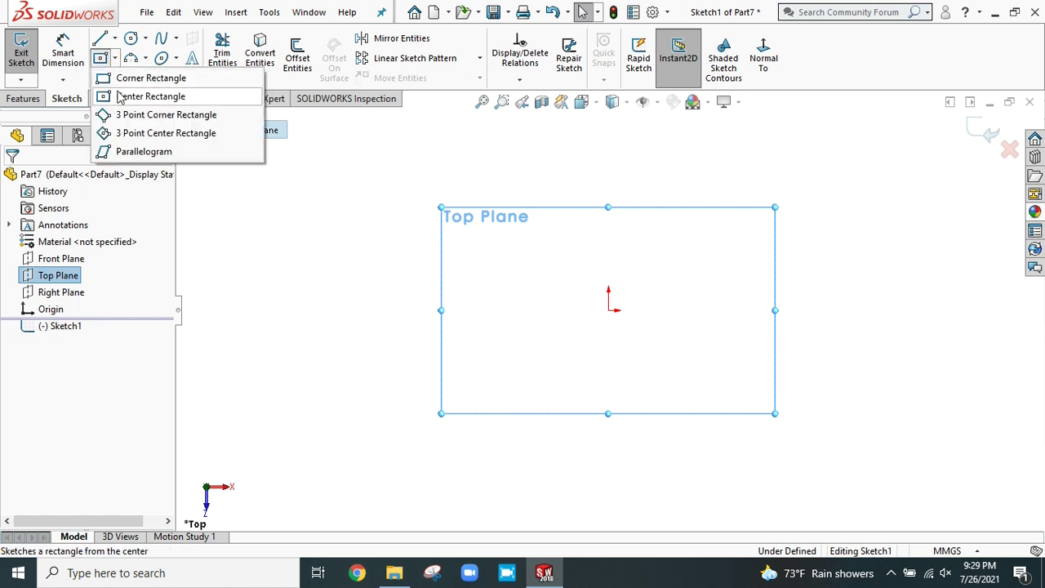
click(128, 102)
click(608, 310)
click(651, 327)
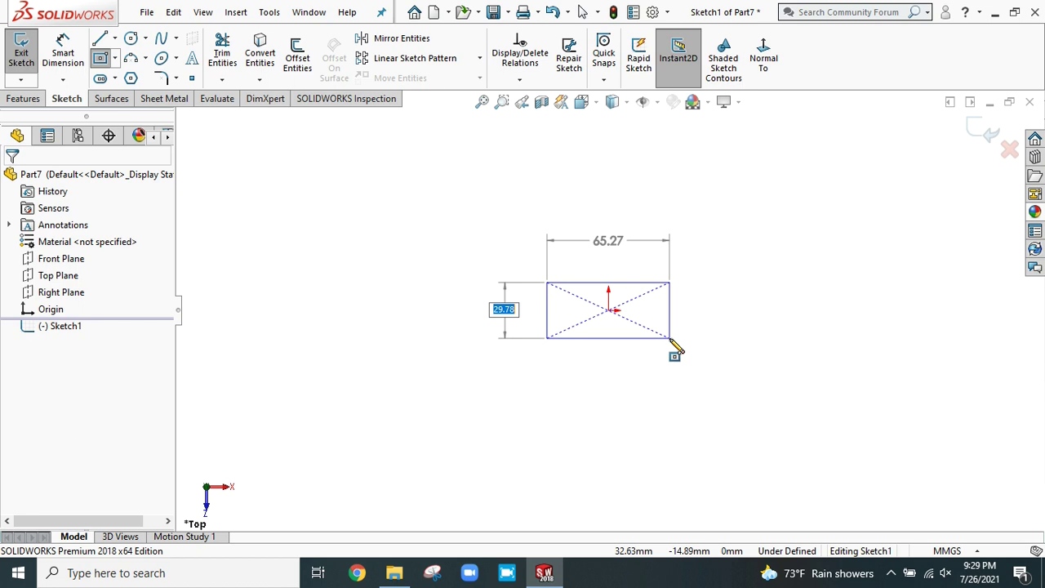
click(669, 337)
Step: Dimension the rectangle's horizontal edge and set its length to 150 mm
click(51, 65)
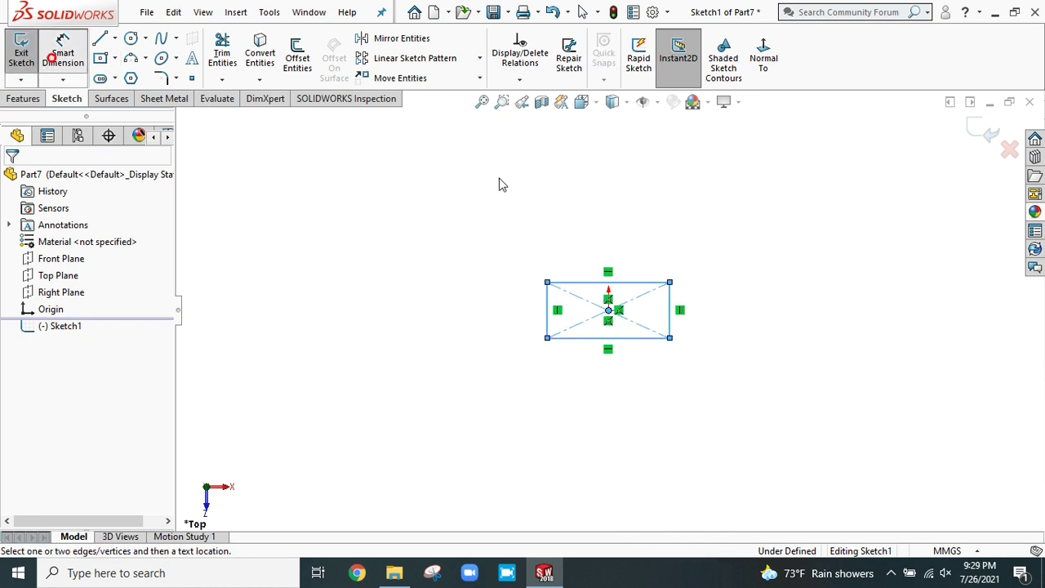
click(581, 282)
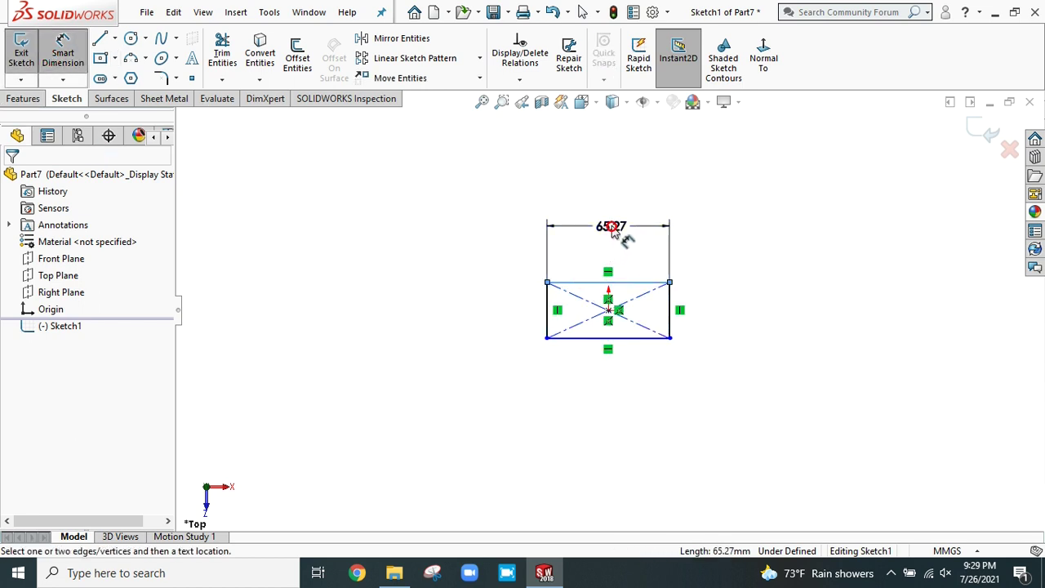
click(614, 231)
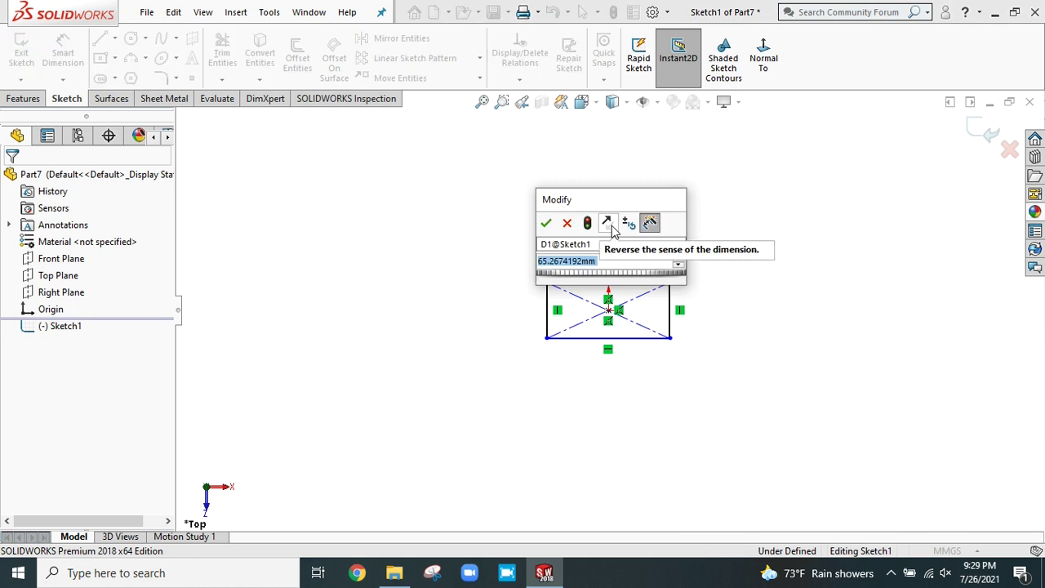
text(150)
key(Return)
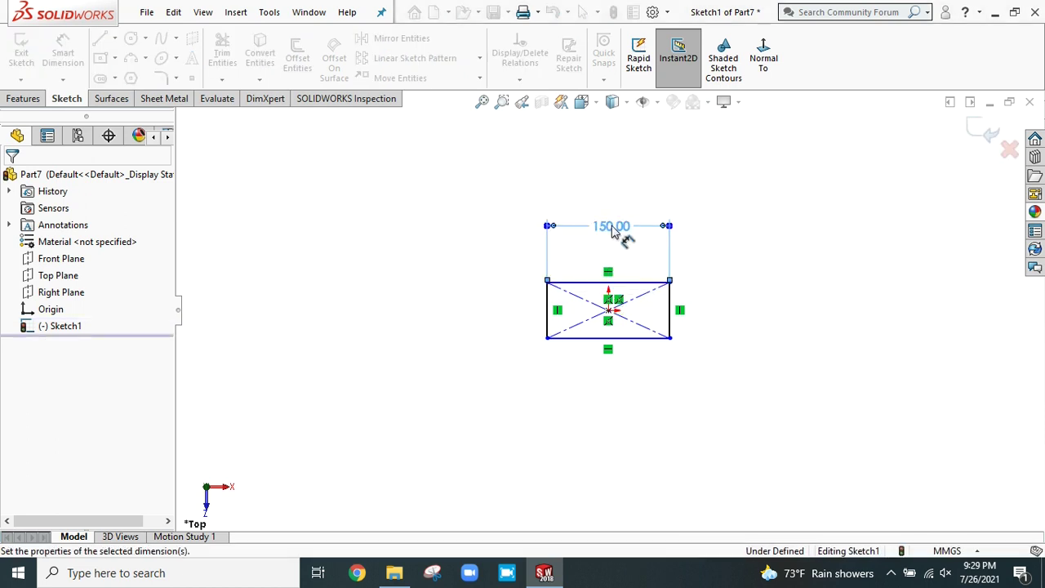
Step: Dimension the rectangle's vertical edge and set its length to 70 mm
click(546, 307)
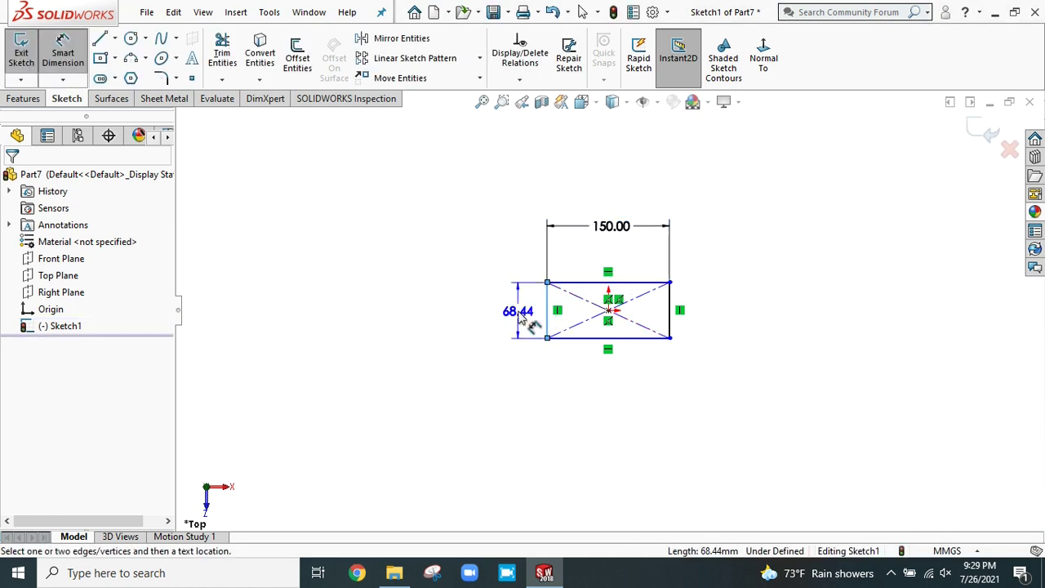
click(521, 318)
text(70)
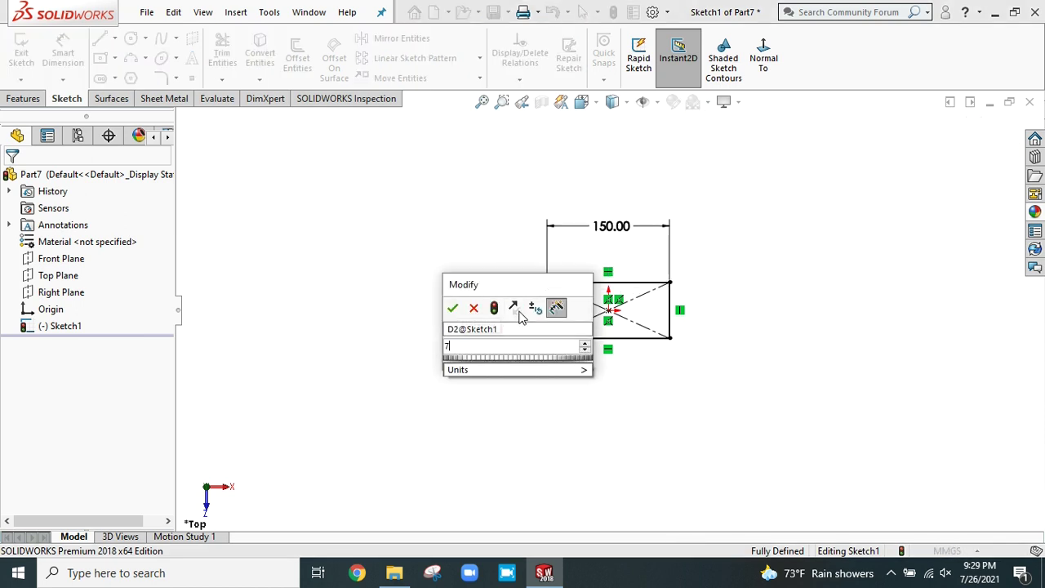
key(Return)
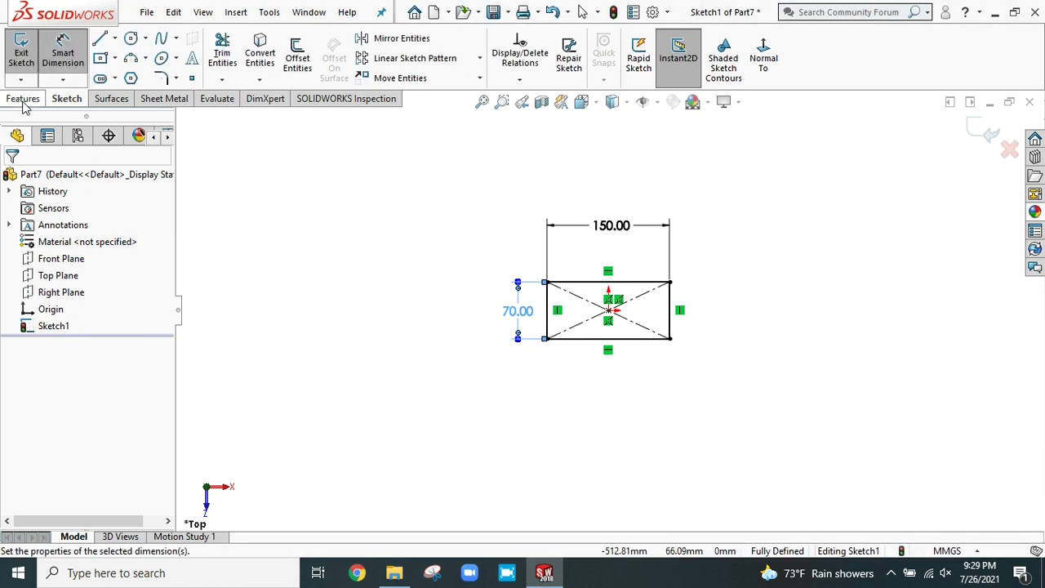
Step: Extrude the rectangle sketch 30 mm as a blind boss from the sketch plane
click(23, 98)
click(24, 56)
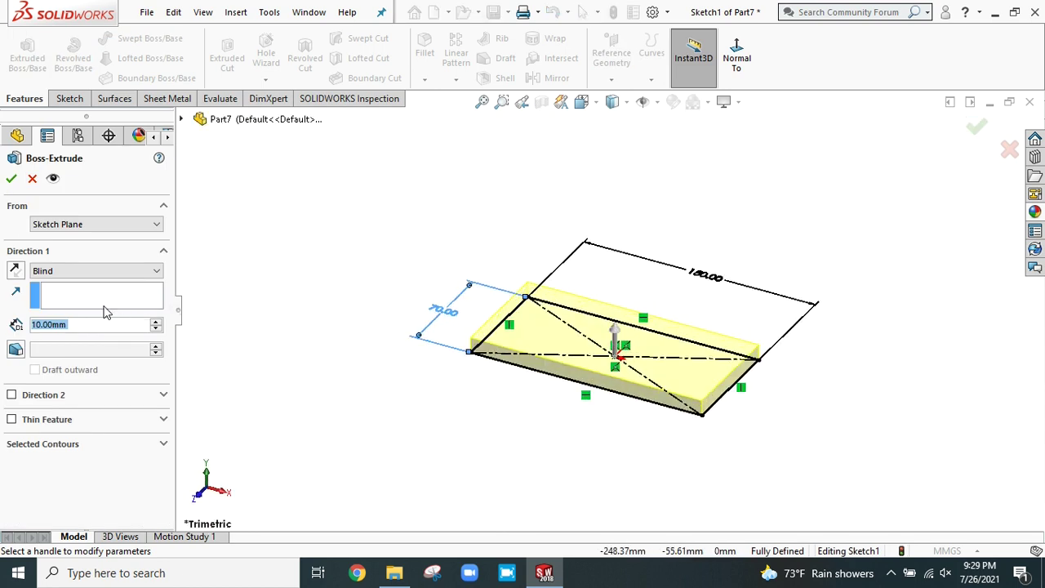
text(30)
key(Return)
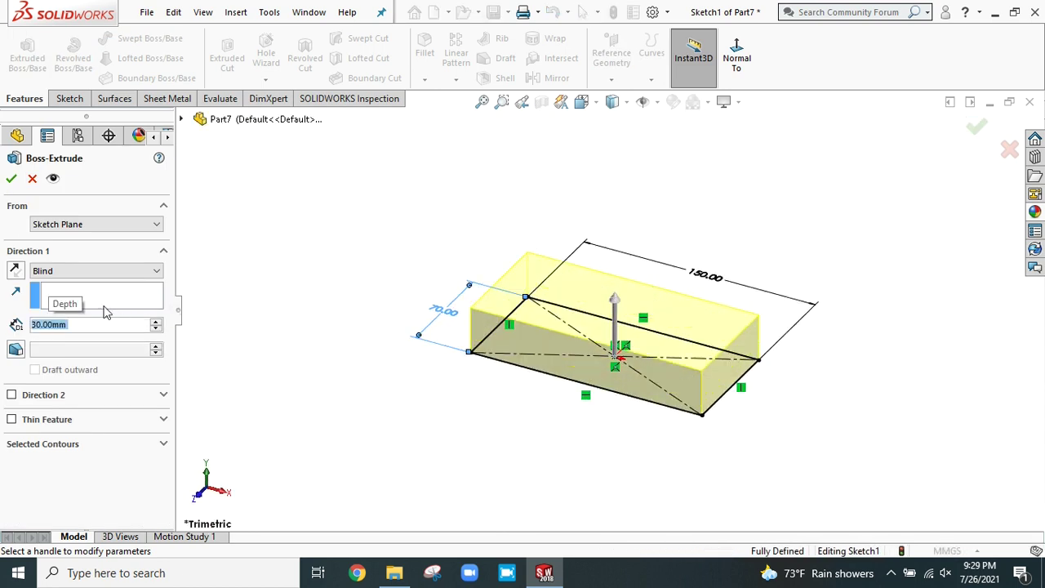
click(11, 178)
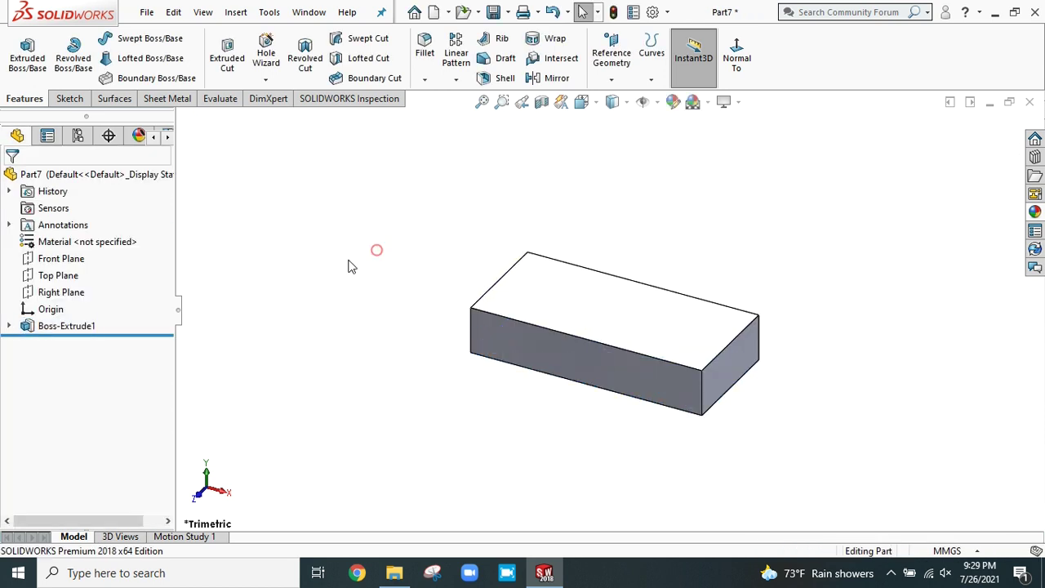
Step: Color the whole block dark yellow using the standard color palette
click(673, 101)
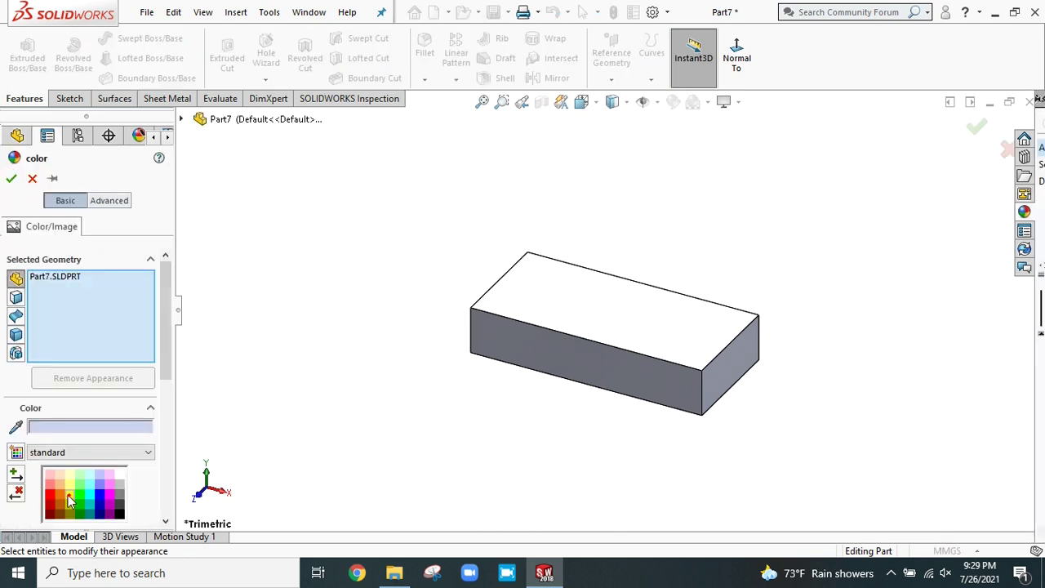
click(68, 495)
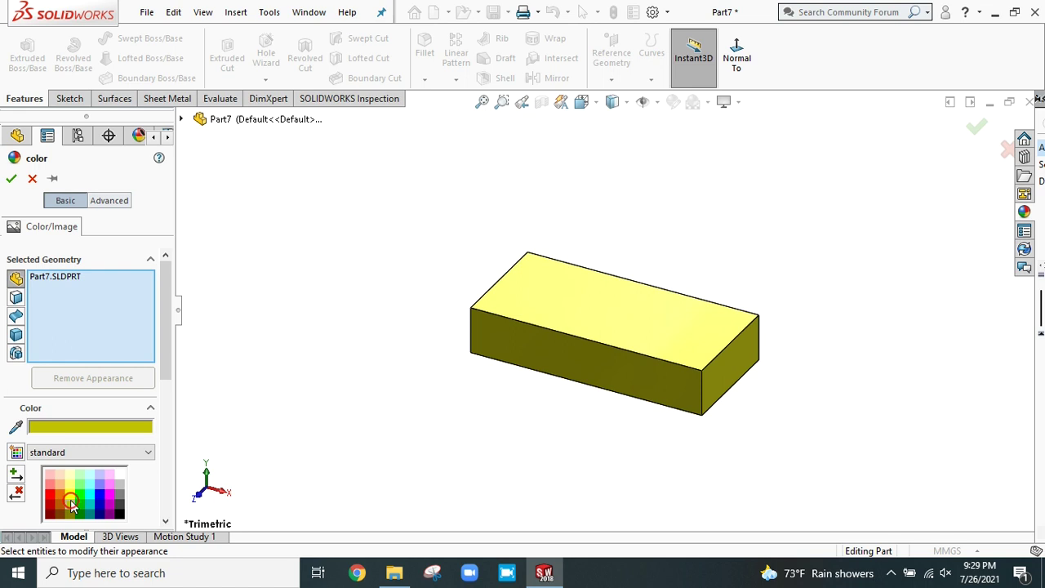
click(69, 493)
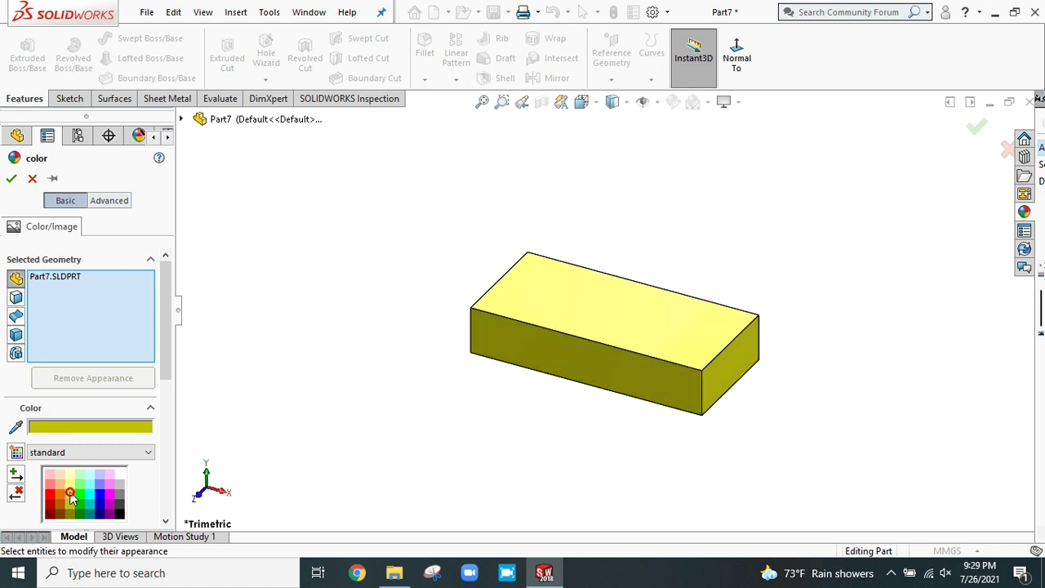
click(11, 178)
Step: Save the block as "part 3 object" in the roller conveyer system design folder and close the document
click(146, 11)
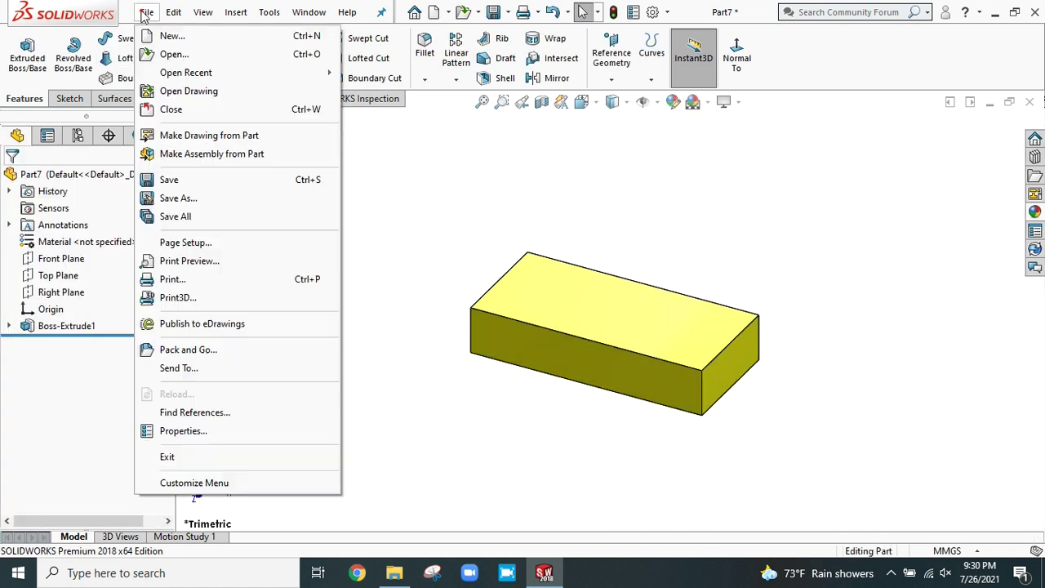
click(173, 175)
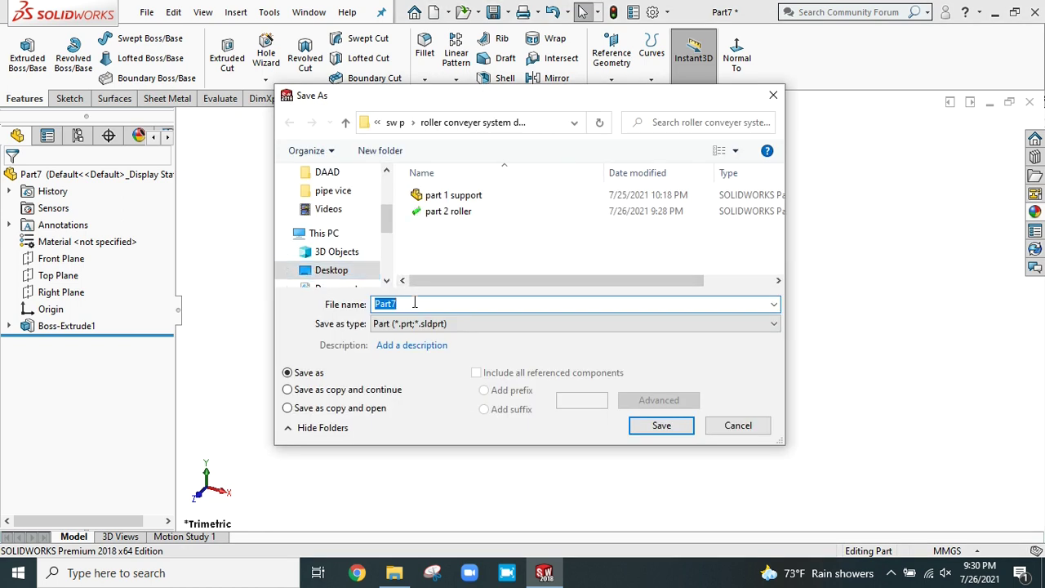
text(part 3 object)
click(663, 425)
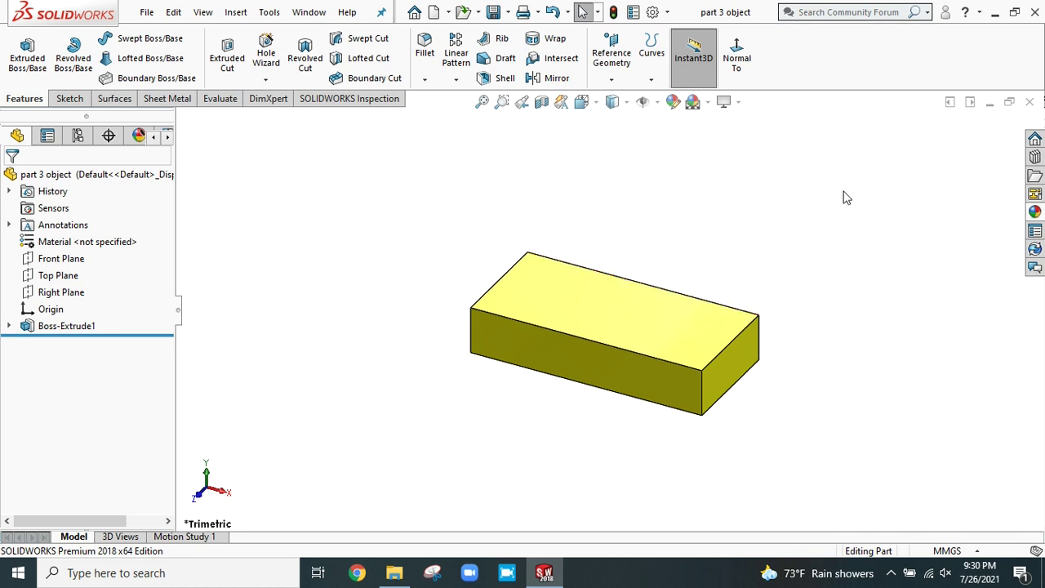
click(1030, 103)
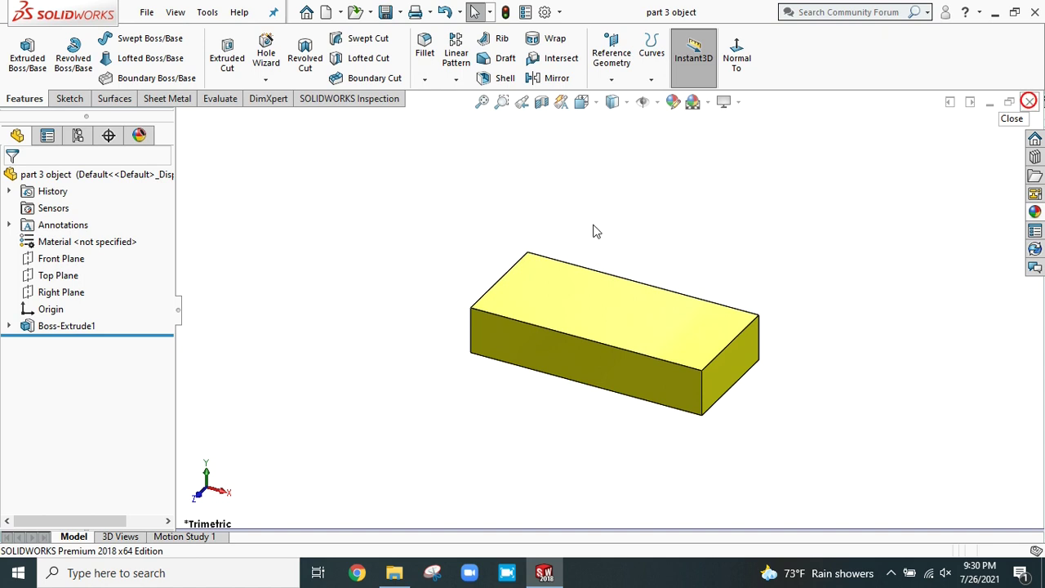
Step: Create a new assembly document
click(147, 12)
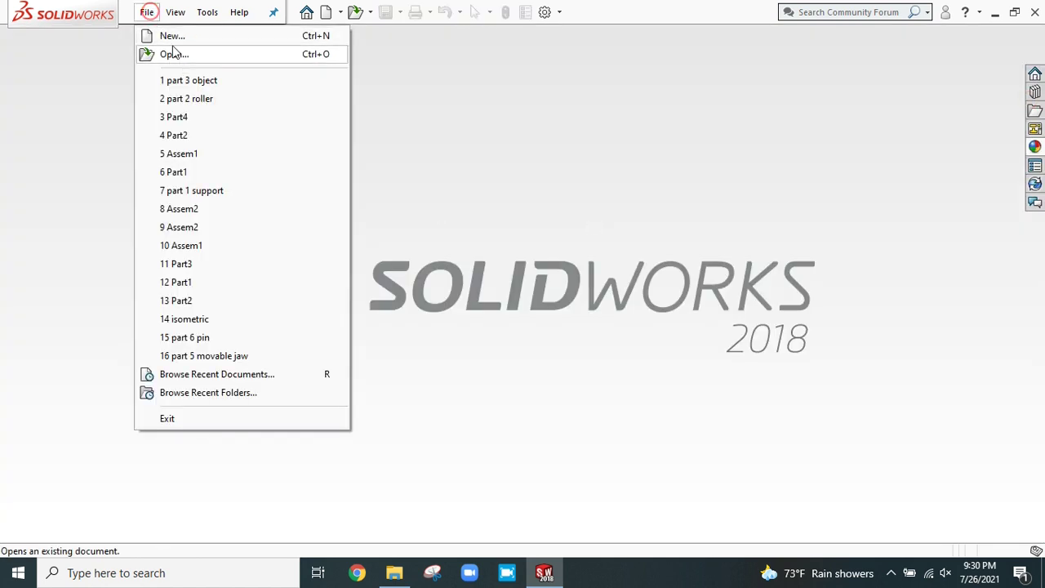
click(168, 39)
click(527, 258)
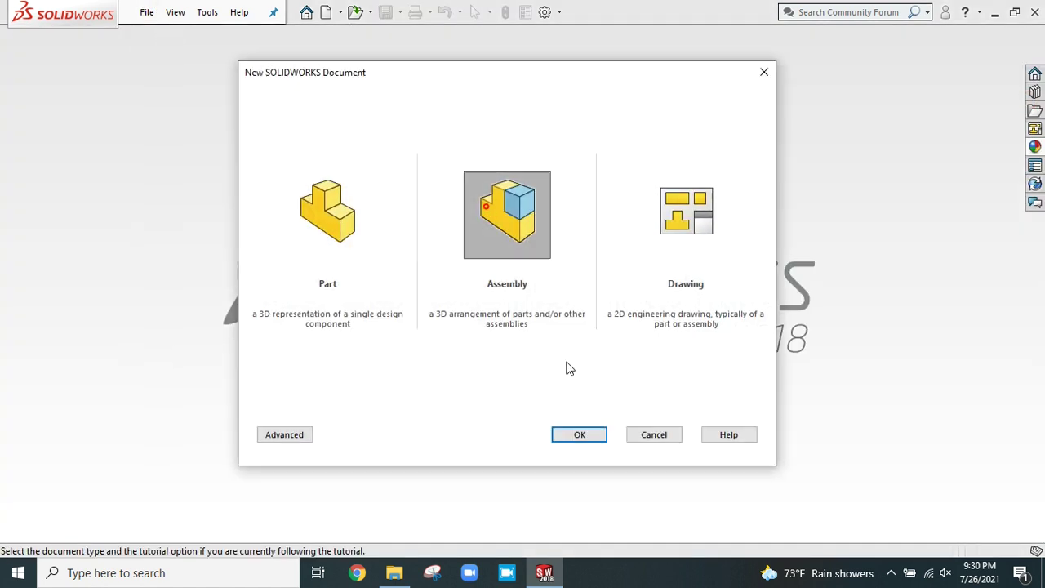
click(578, 433)
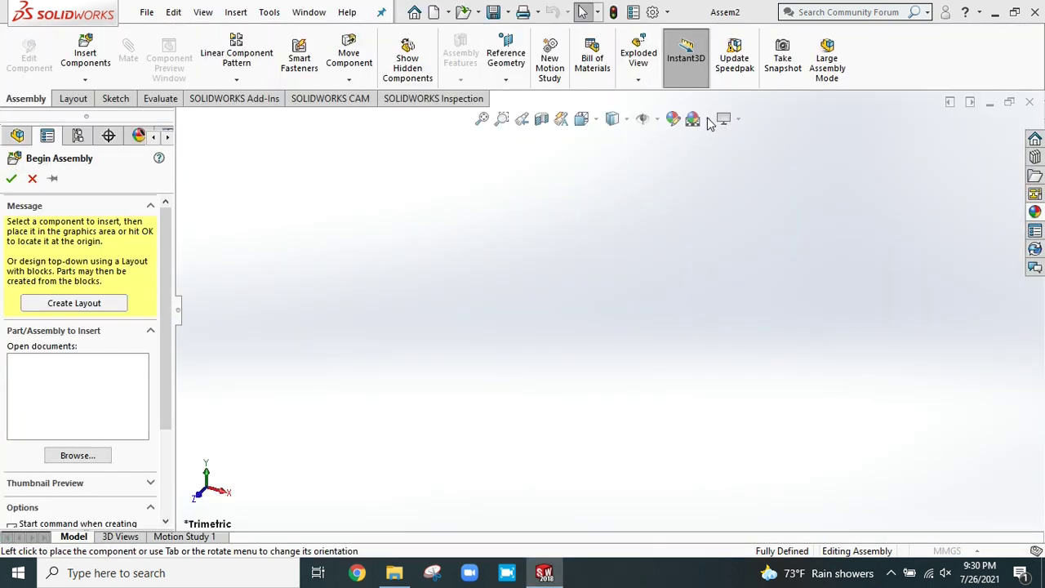
Step: Insert part 1 support, part 2 roller and part 3 object into the assembly and switch its scene to a plain white background
drag(194, 170, 198, 99)
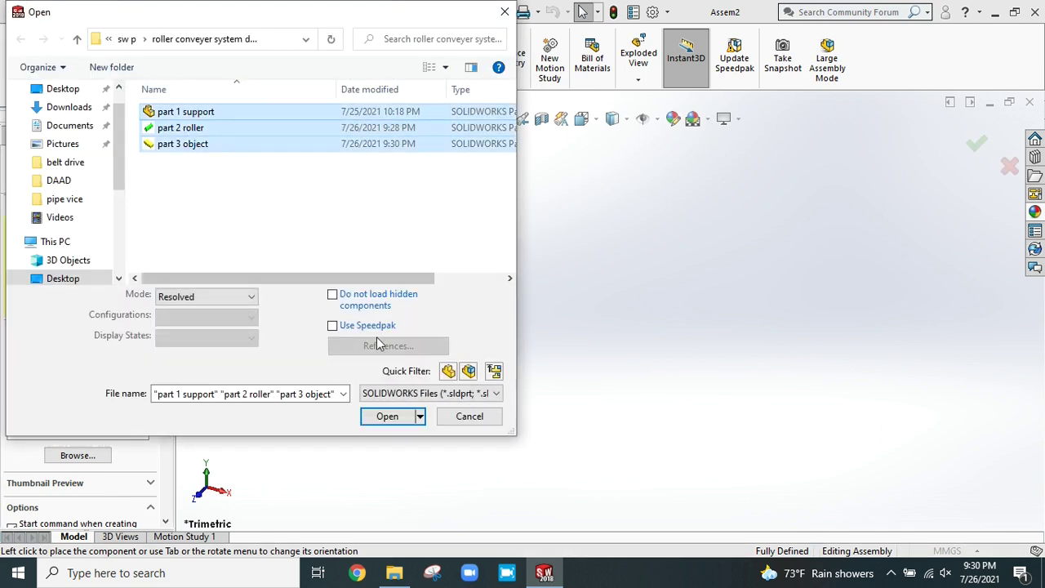
click(386, 417)
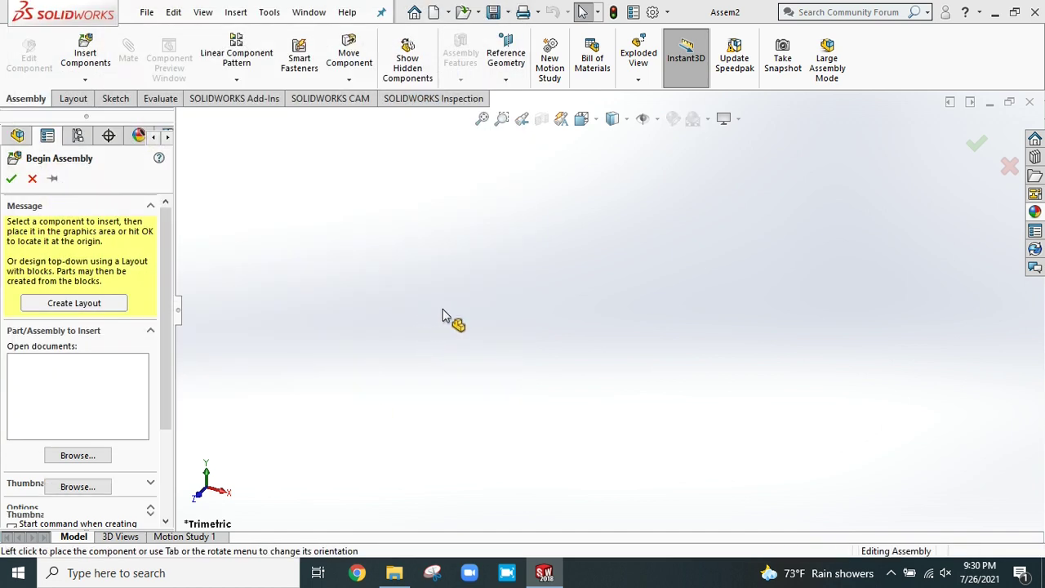
click(620, 362)
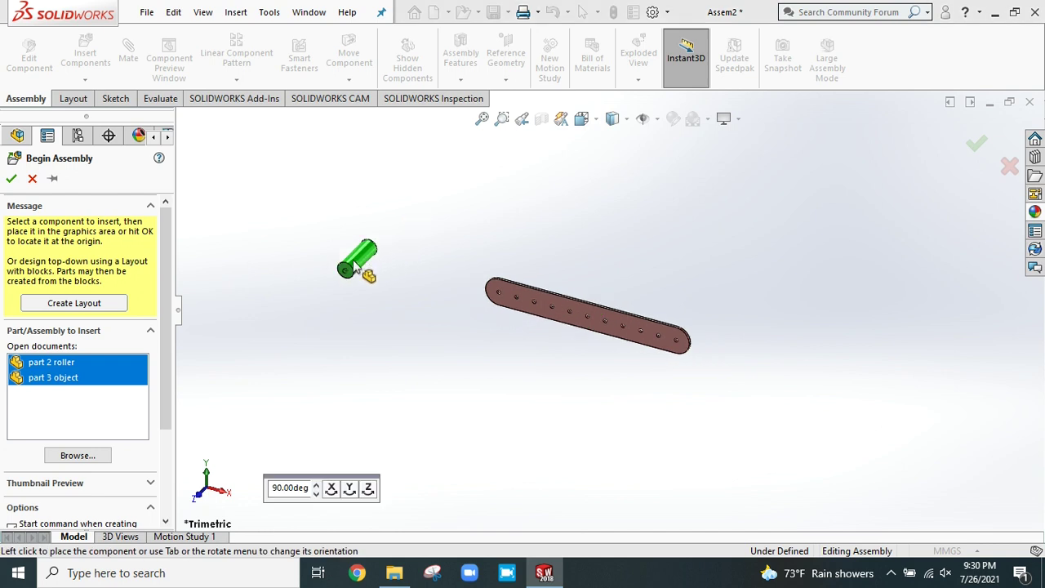
click(360, 262)
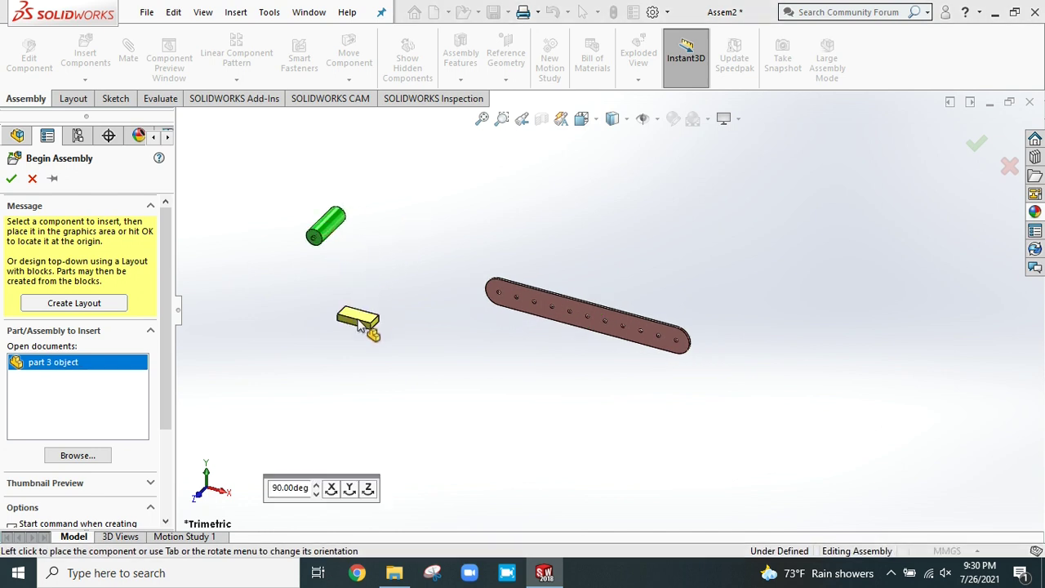
click(370, 329)
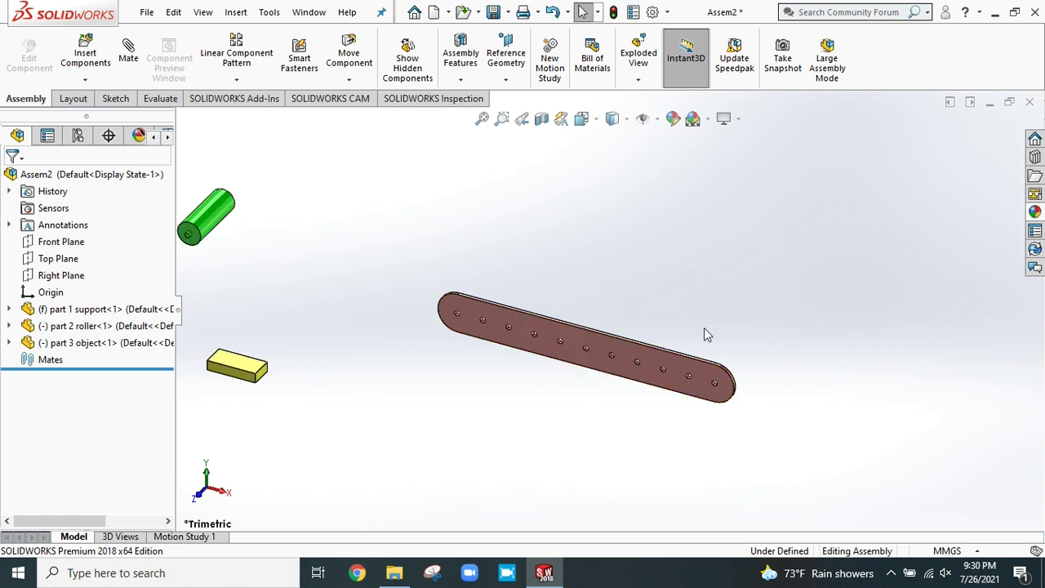
click(709, 122)
click(711, 160)
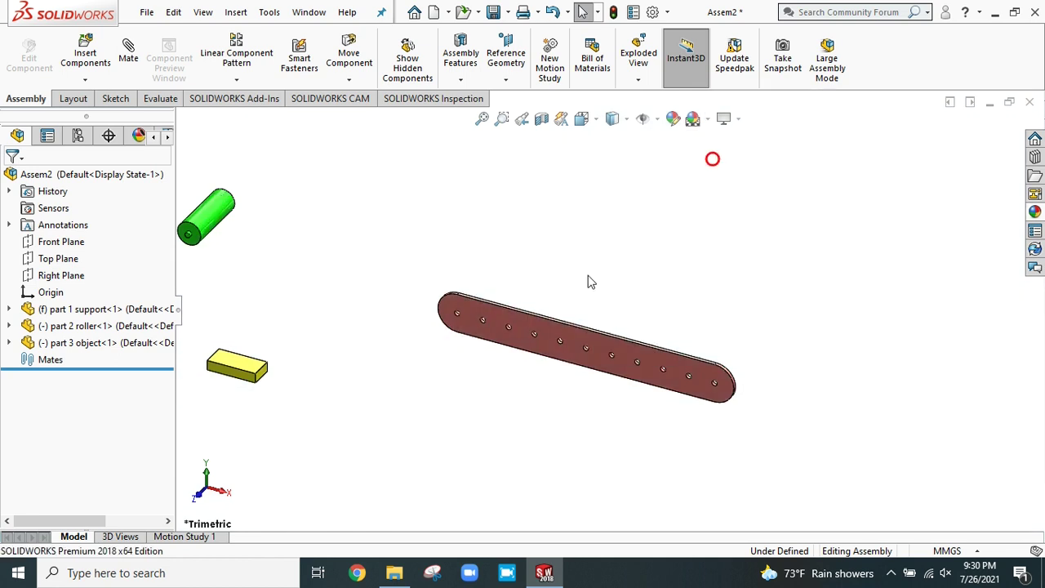
Step: Add a second copy of the part 1 support plate just above the fixed one
scroll(583, 313, up, 1)
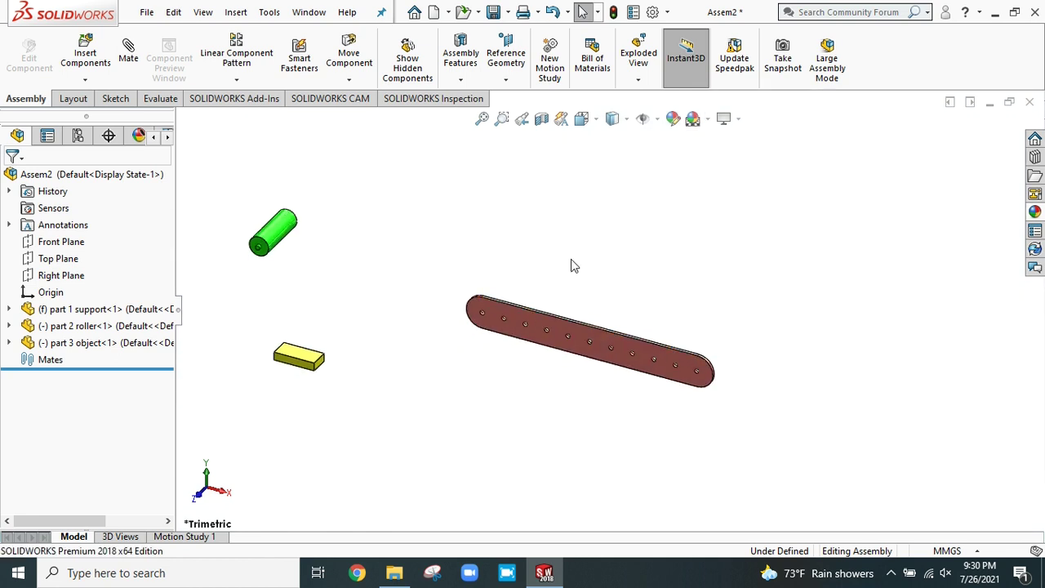
ctrl+drag(556, 324, 606, 282)
scroll(606, 286, down, 3)
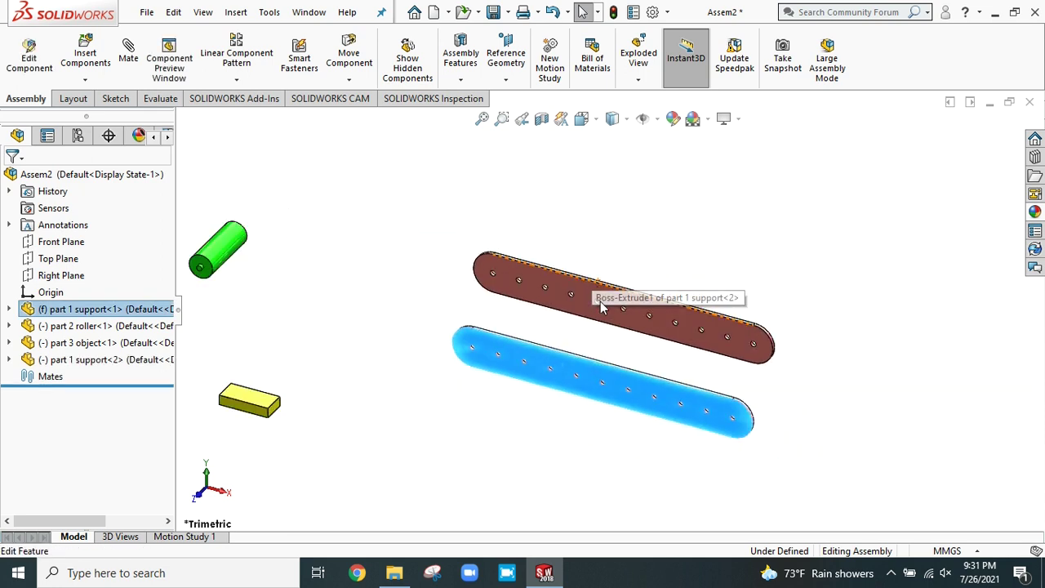
click(628, 207)
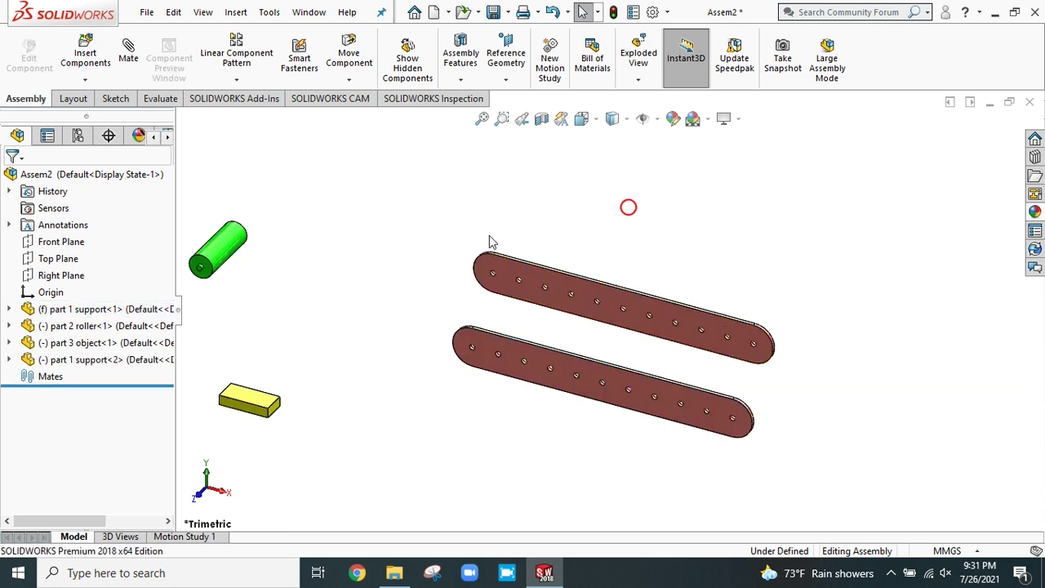
Step: Move the roller close to the rounded end of the upper support plate
scroll(578, 322, down, 2)
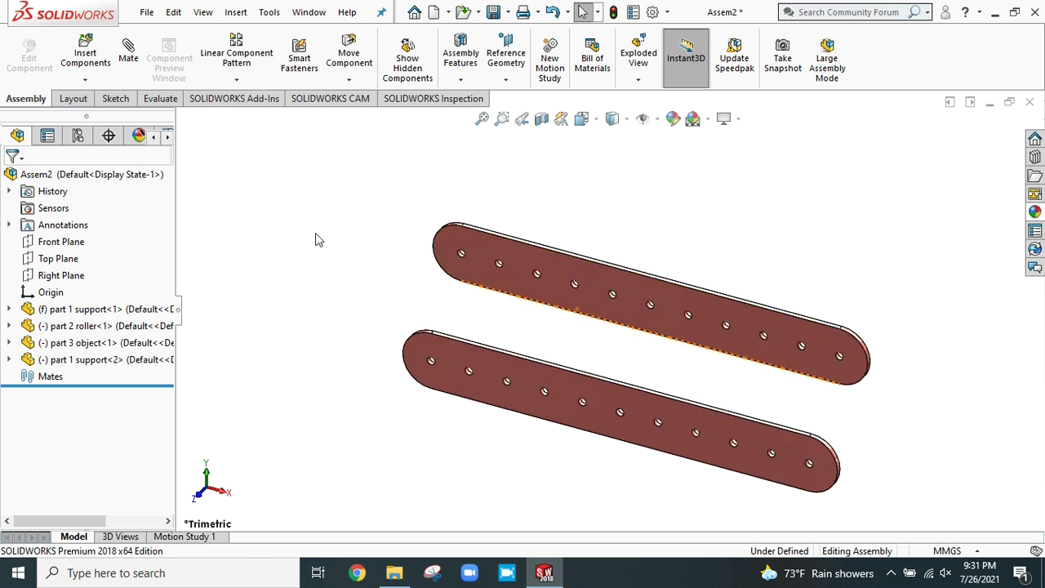
scroll(369, 235, up, 3)
scroll(539, 281, down, 3)
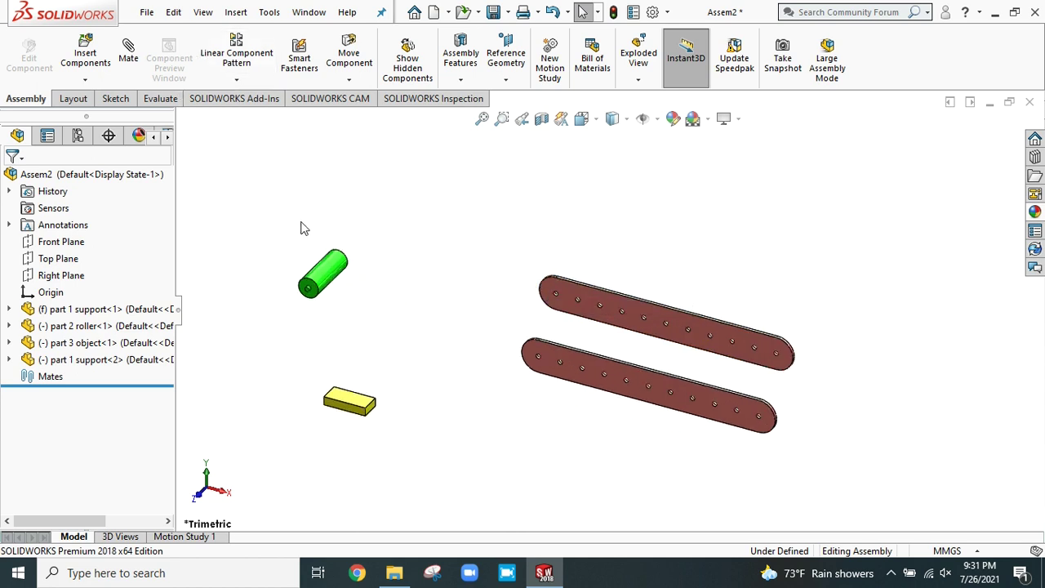
drag(329, 275, 510, 300)
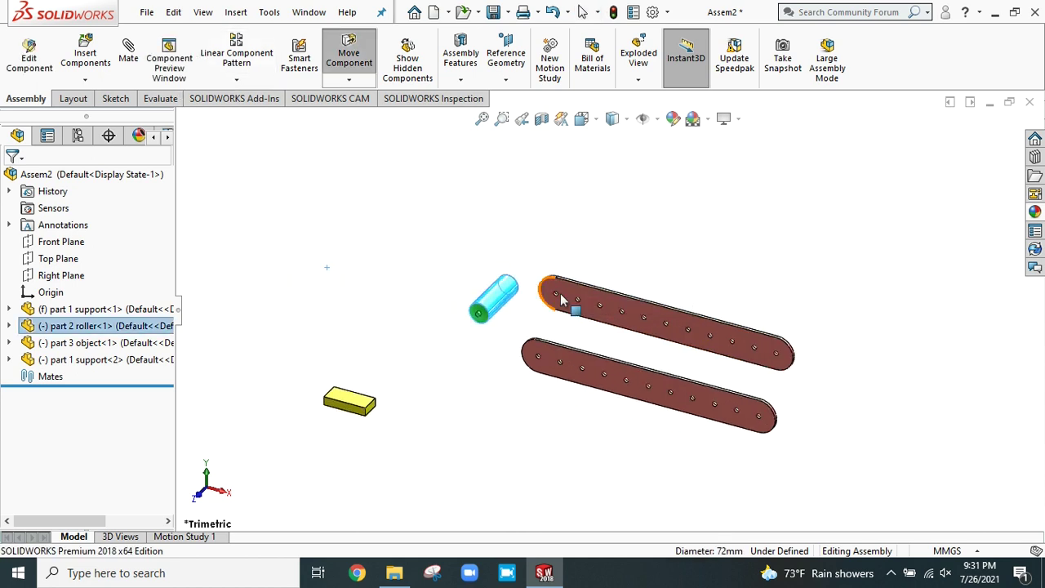
Step: Add a concentric mate between the roller's outer cylindrical face and the first end hole of the copied support plate
scroll(583, 310, down, 1)
scroll(582, 310, down, 2)
click(348, 214)
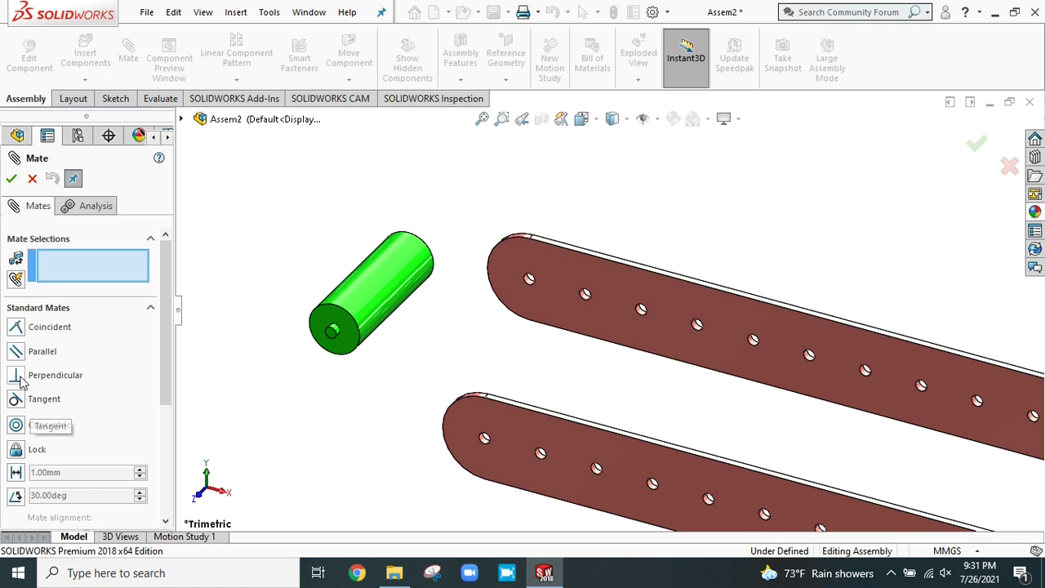
click(400, 298)
scroll(513, 296, down, 1)
scroll(522, 290, down, 3)
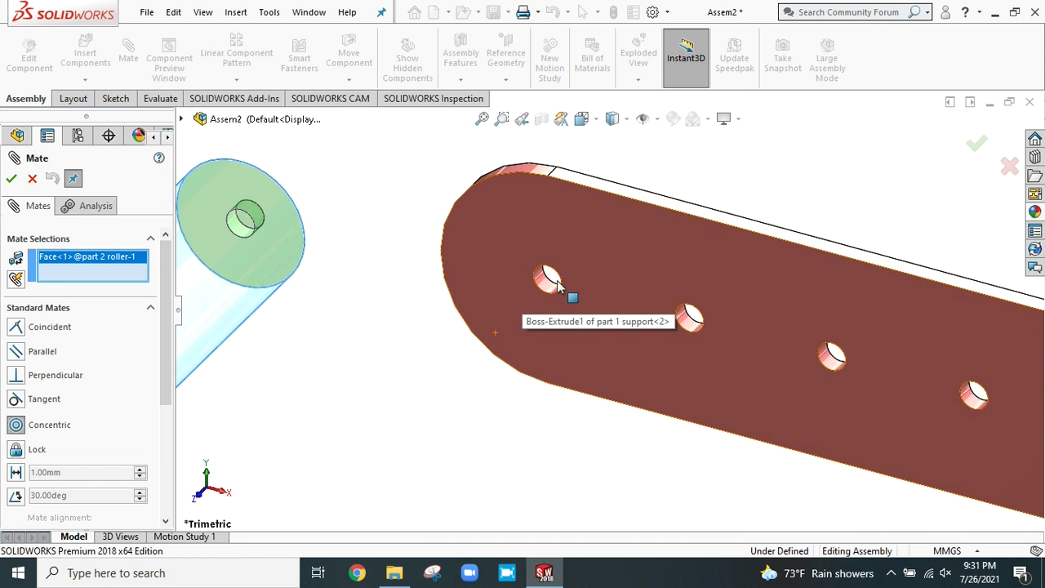
click(546, 282)
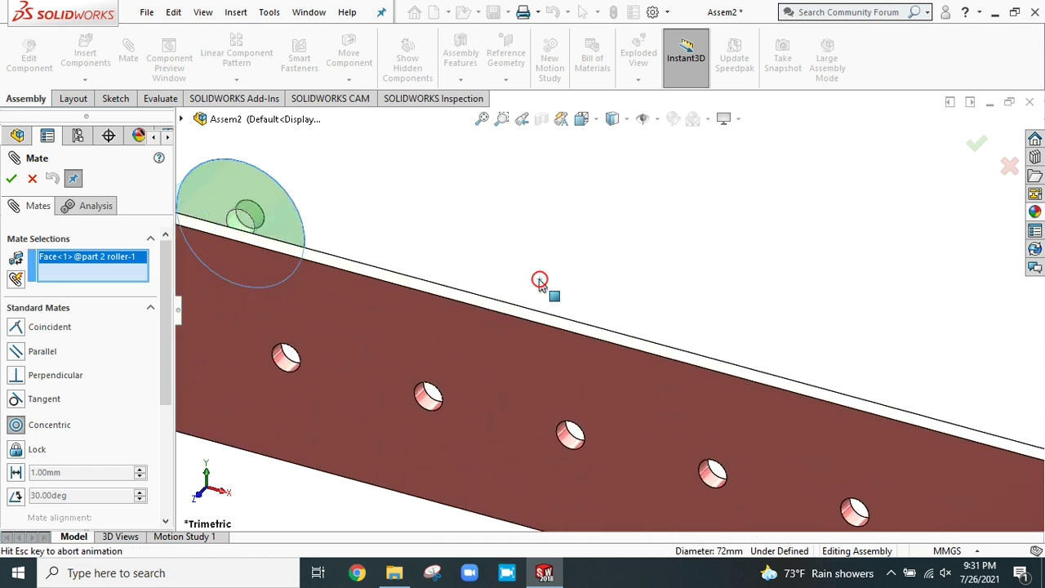
scroll(563, 294, up, 3)
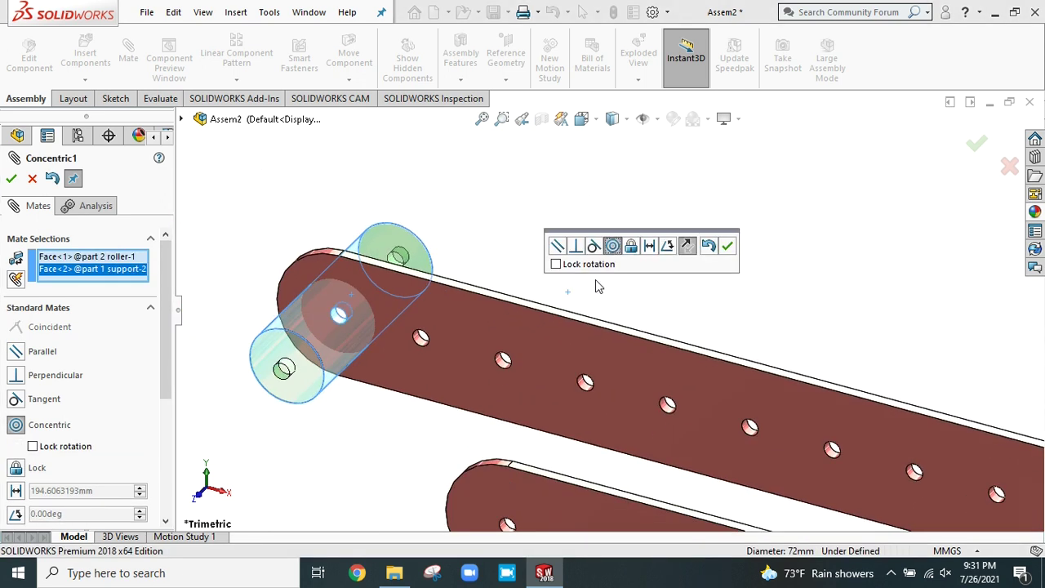
click(727, 248)
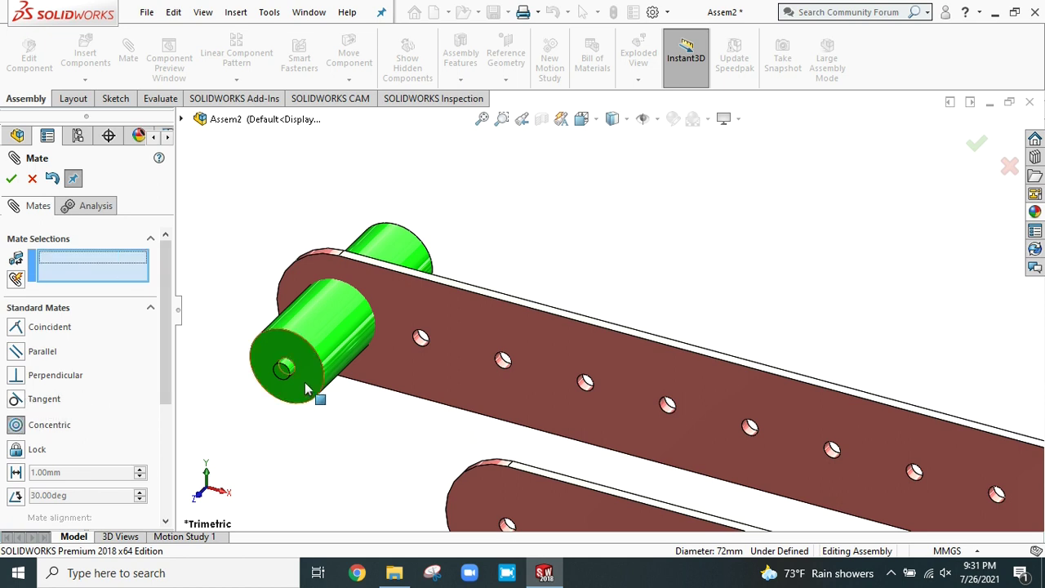
Step: Add a concentric mate between the roller's outer cylindrical face and the first end hole of the fixed support plate
click(340, 355)
scroll(433, 419, up, 2)
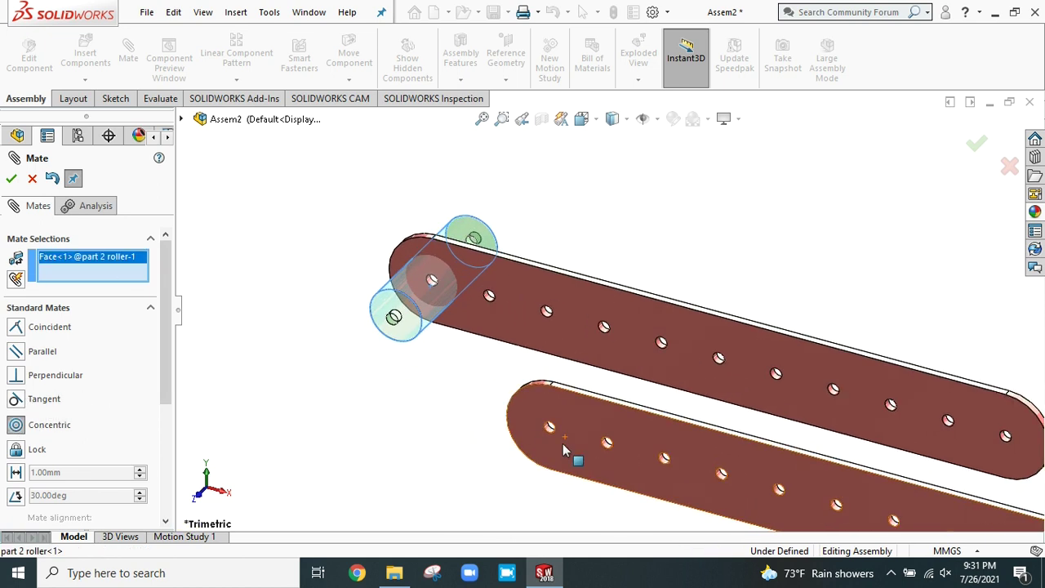
scroll(563, 449, down, 3)
click(545, 382)
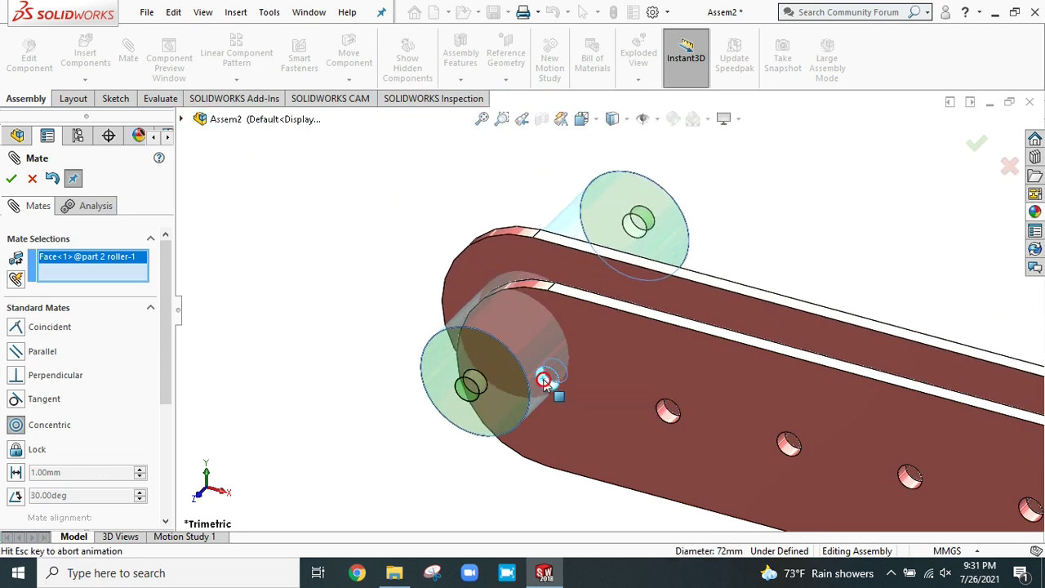
click(734, 408)
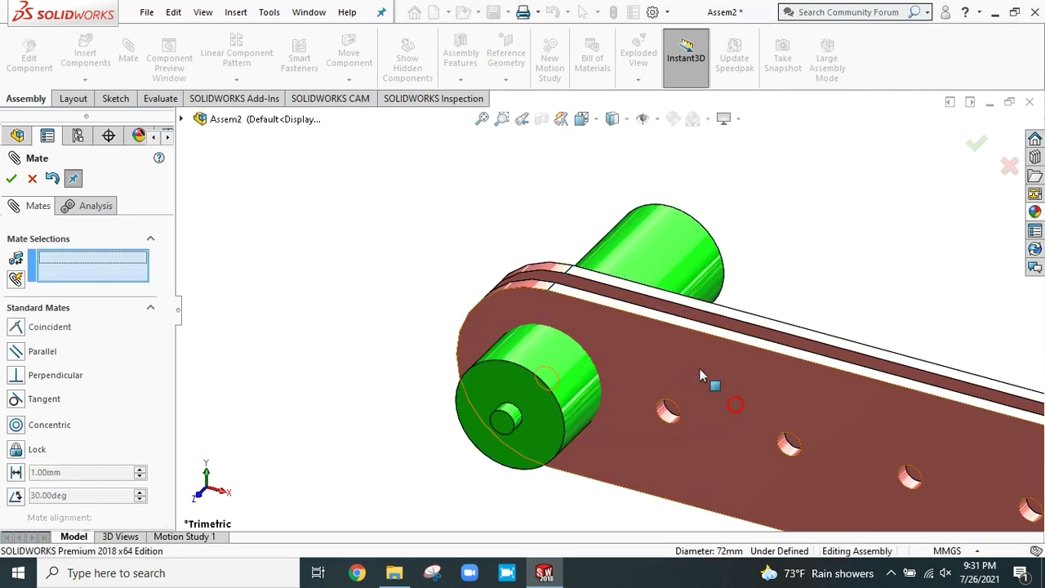
Step: Slide the copied support plate and the roller along their shared axis to separate them from the fixed plate
drag(688, 306, 865, 163)
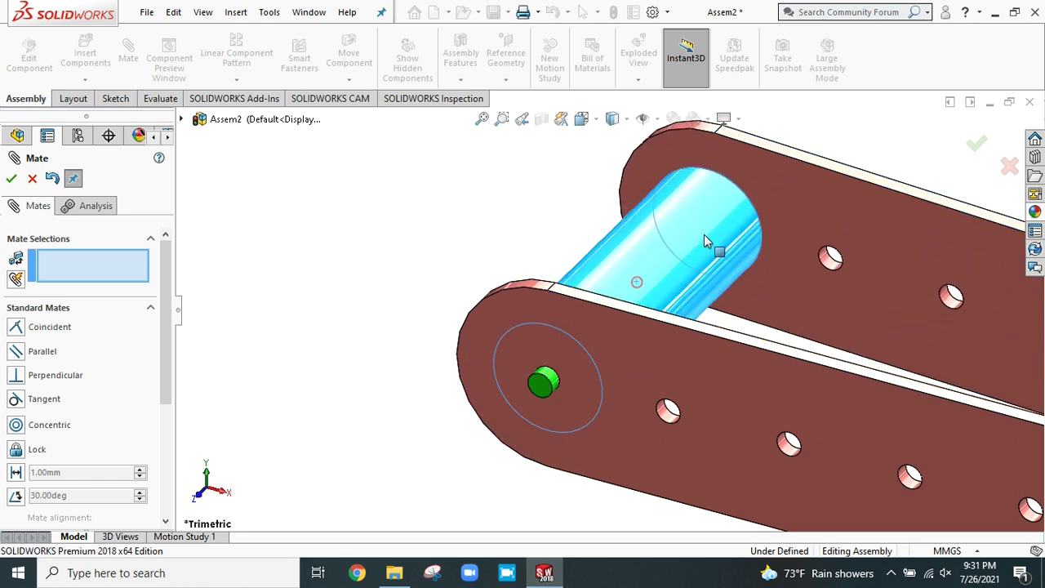
scroll(786, 250, up, 5)
middle_drag(823, 256, 770, 328)
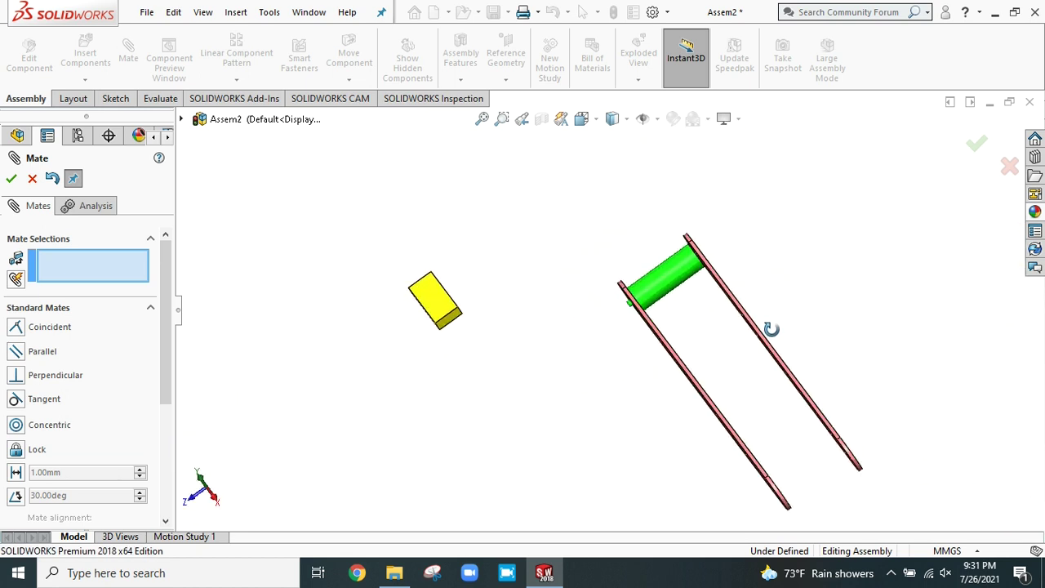
scroll(682, 315, down, 5)
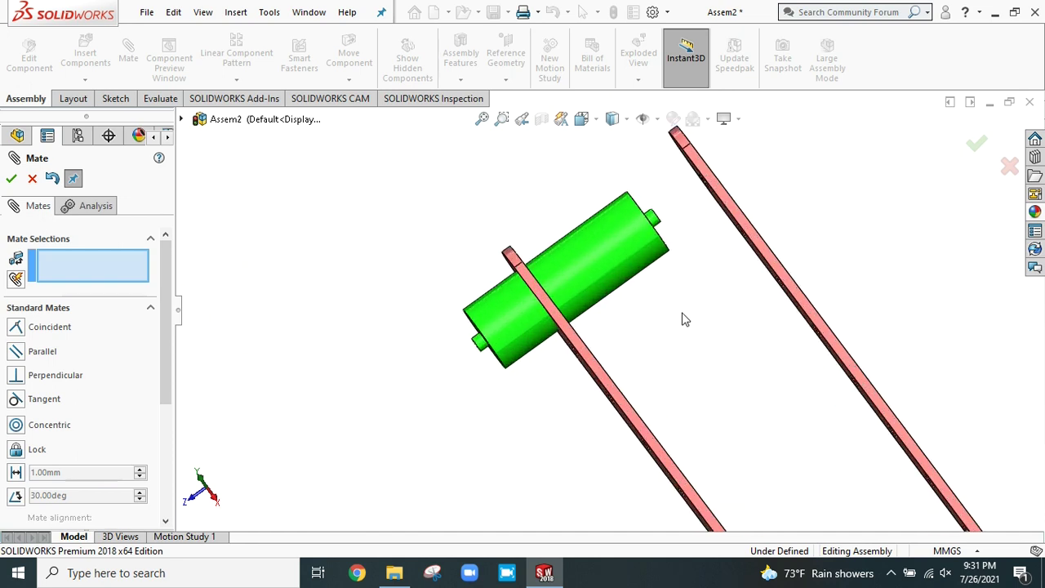
middle_drag(456, 445, 455, 402)
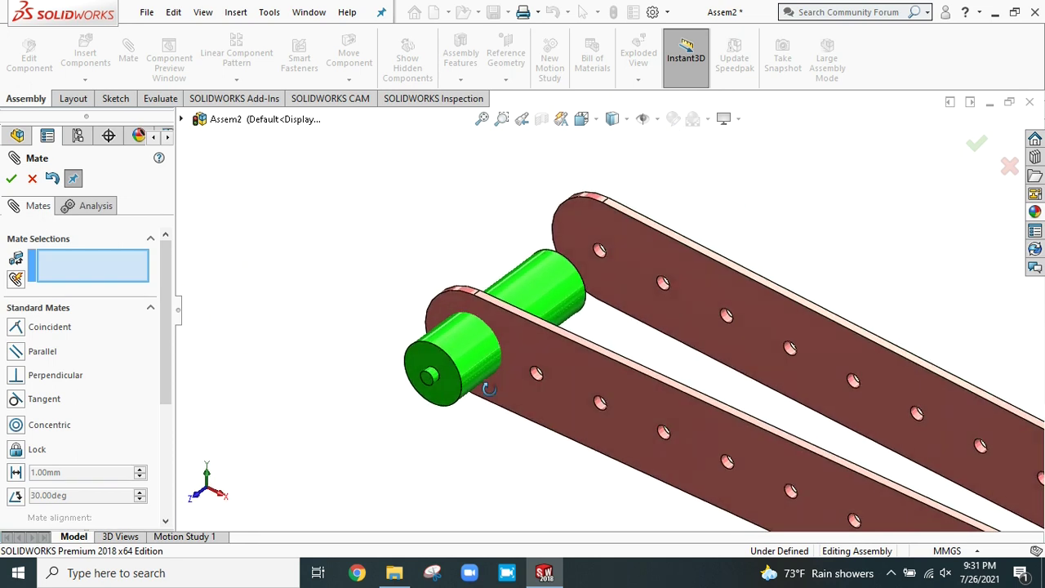
Step: Add a coincident mate between the roller's near flat end face and the inner face of the fixed support plate
click(443, 388)
middle_drag(678, 345, 478, 413)
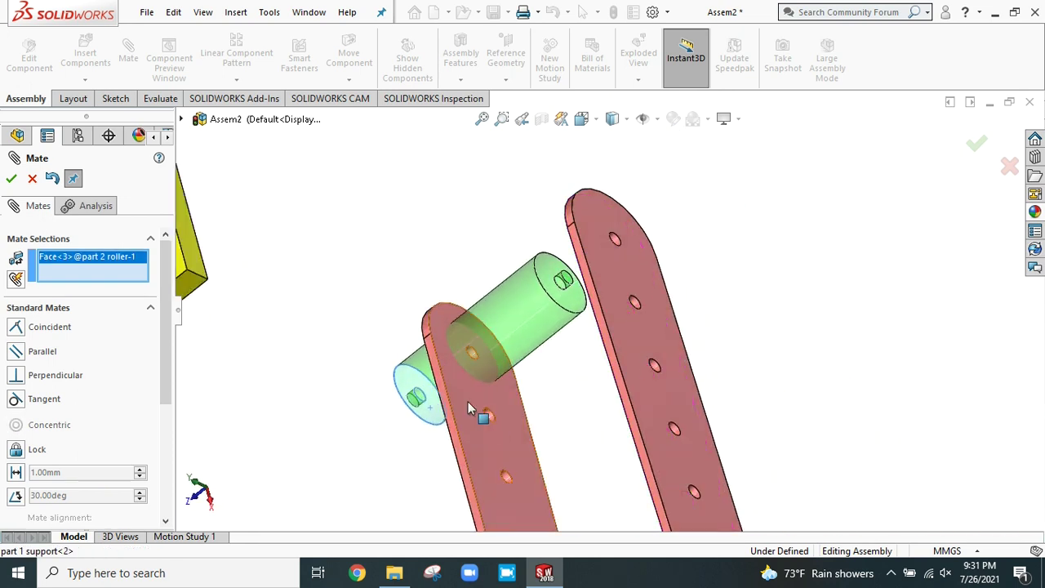
click(465, 404)
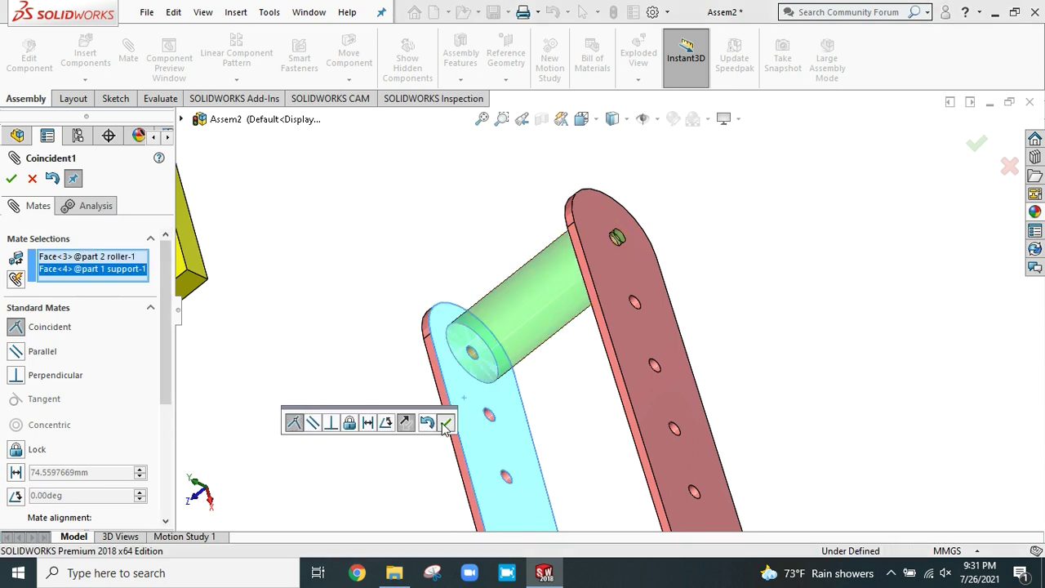
click(445, 423)
Step: Add a coincident mate between the inner face of the copied support plate and the roller's other flat end face
middle_drag(746, 360, 613, 329)
click(602, 318)
middle_drag(642, 287, 650, 244)
click(650, 198)
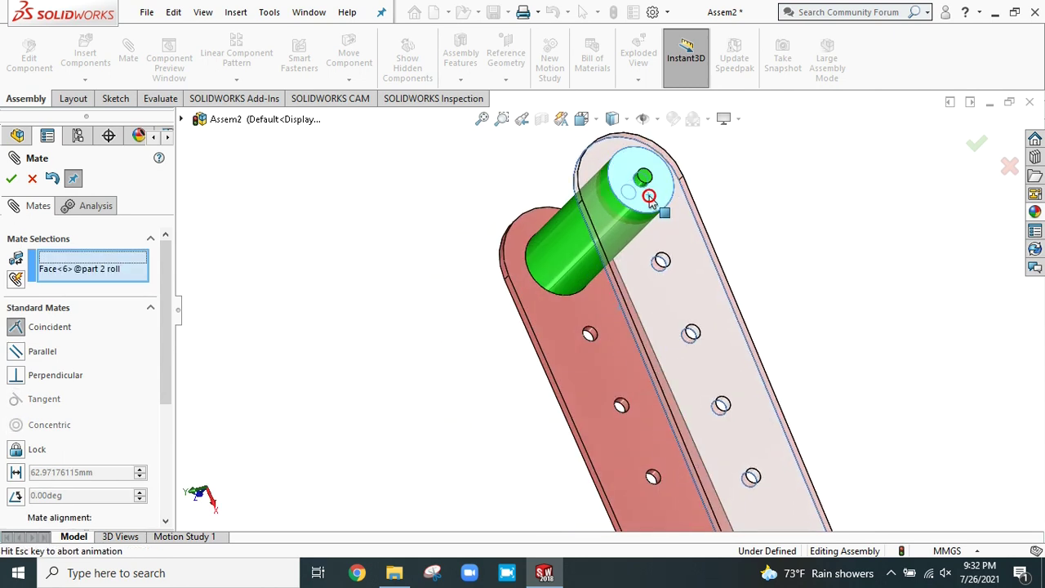
middle_drag(825, 278, 888, 217)
click(825, 185)
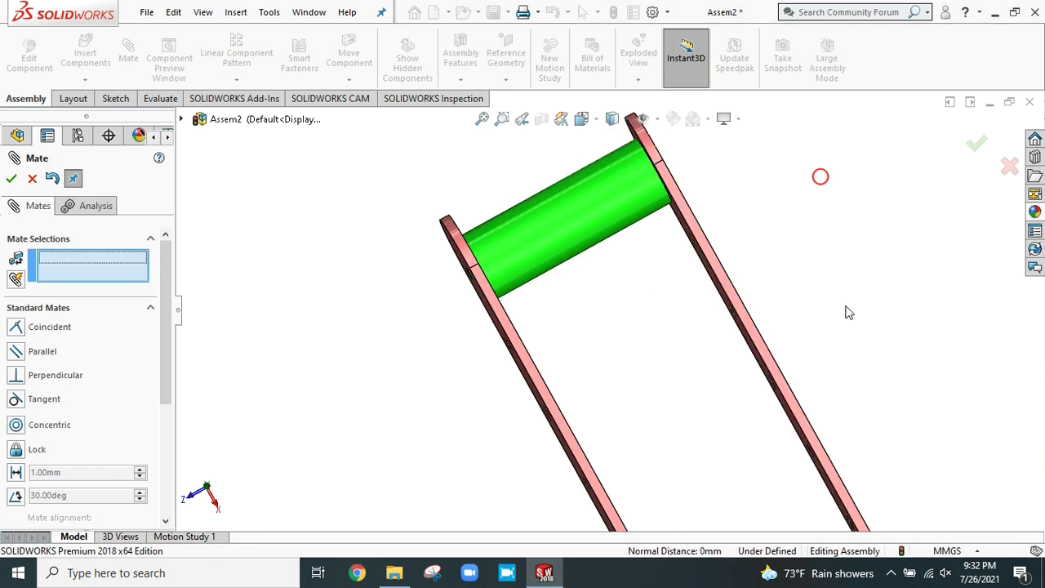
Step: Add a parallel mate between the long upper edge faces of the two support plates and finish mating
scroll(825, 345, up, 3)
middle_drag(826, 346, 816, 302)
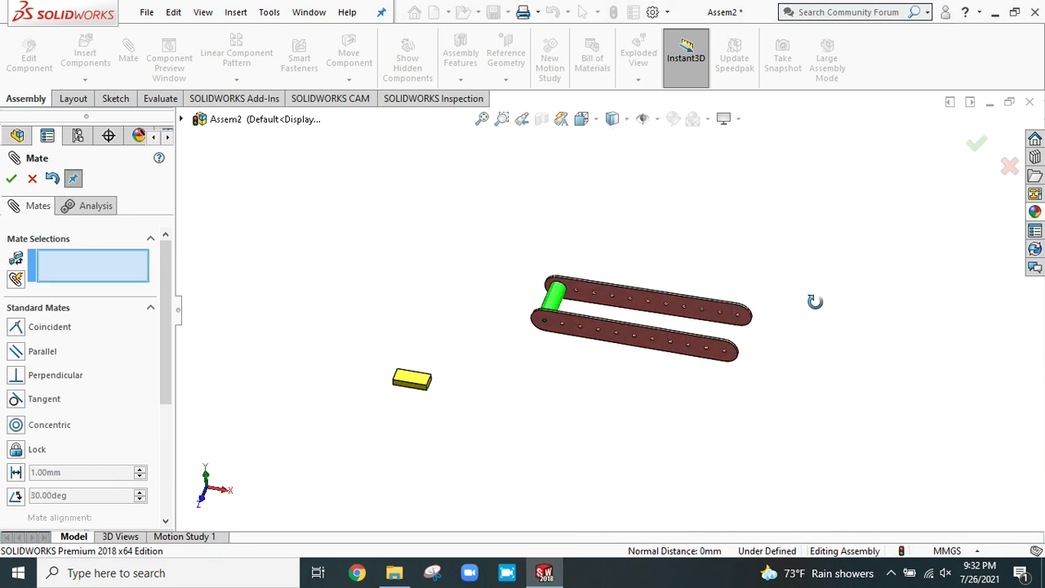
scroll(816, 303, down, 5)
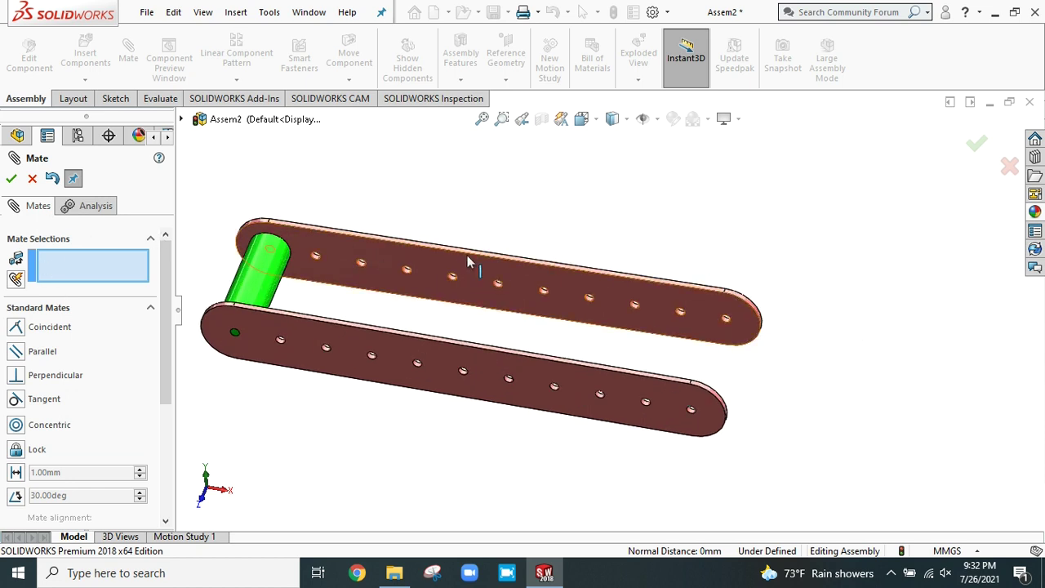
scroll(473, 263, down, 2)
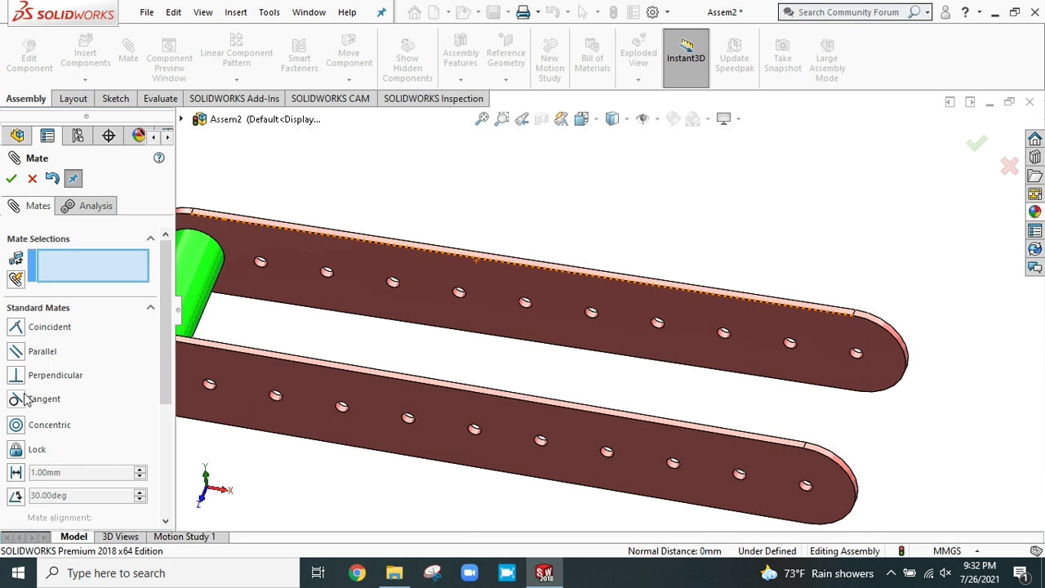
click(18, 351)
middle_drag(634, 226, 634, 289)
scroll(641, 287, down, 2)
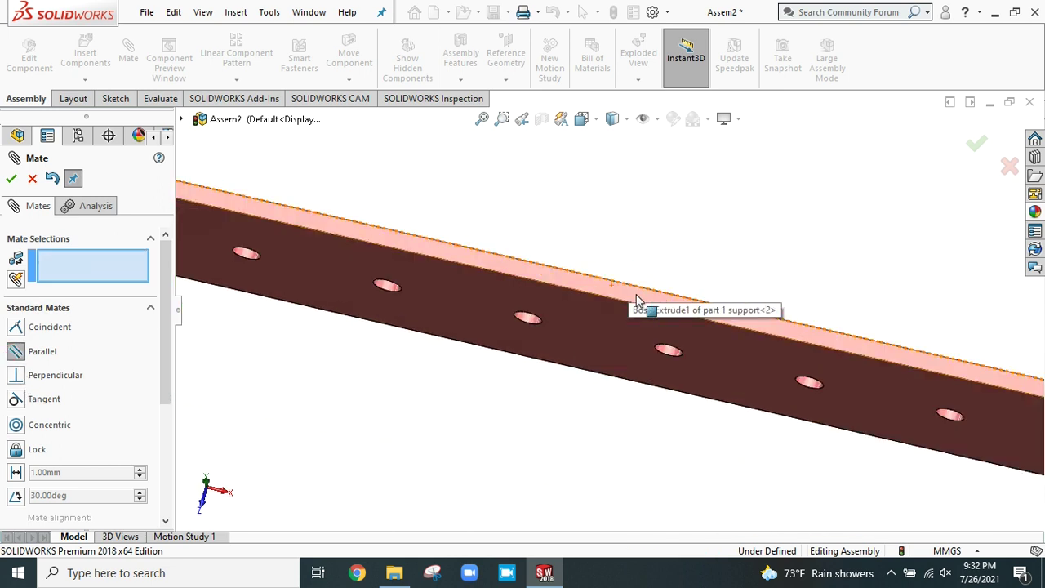
click(635, 295)
scroll(604, 369, up, 1)
scroll(604, 370, up, 3)
scroll(602, 431, down, 4)
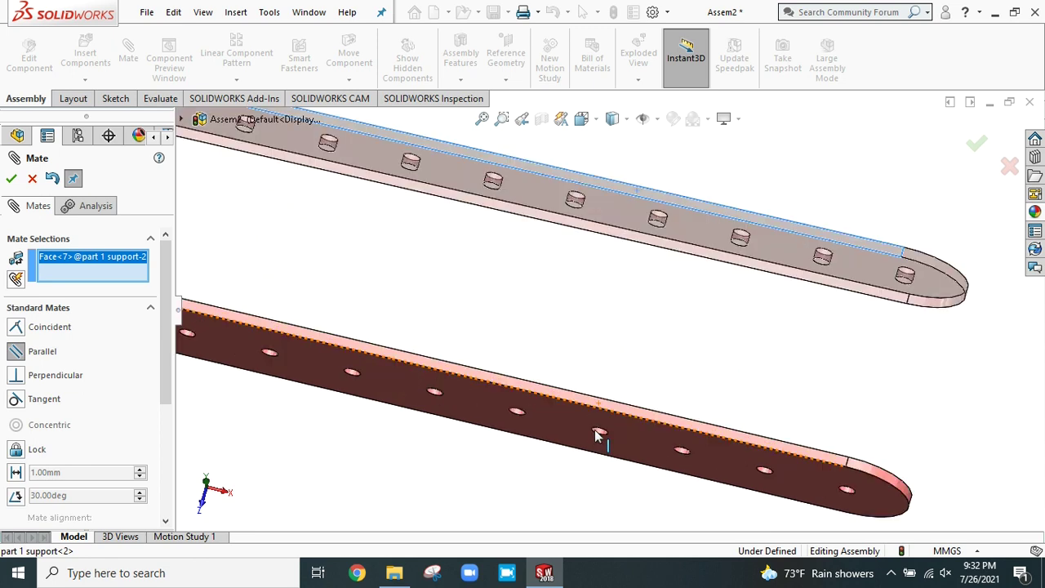
click(626, 373)
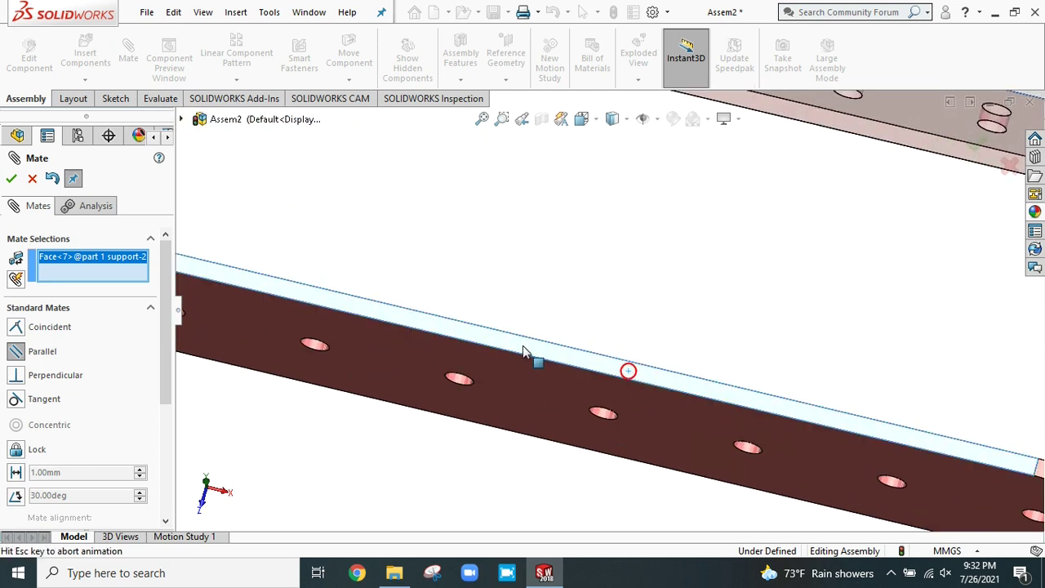
click(11, 179)
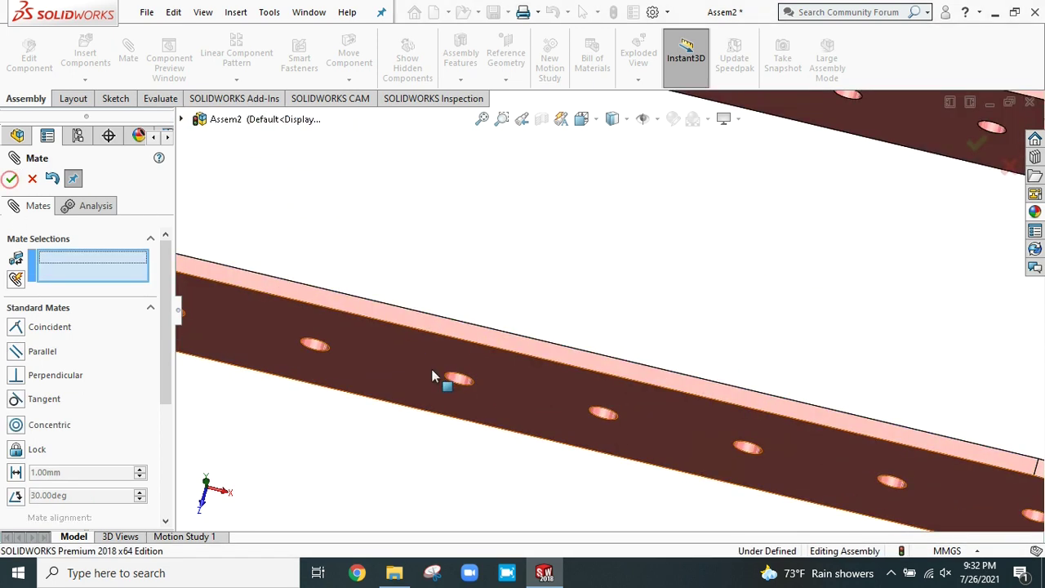
scroll(605, 329, up, 4)
middle_drag(620, 306, 624, 225)
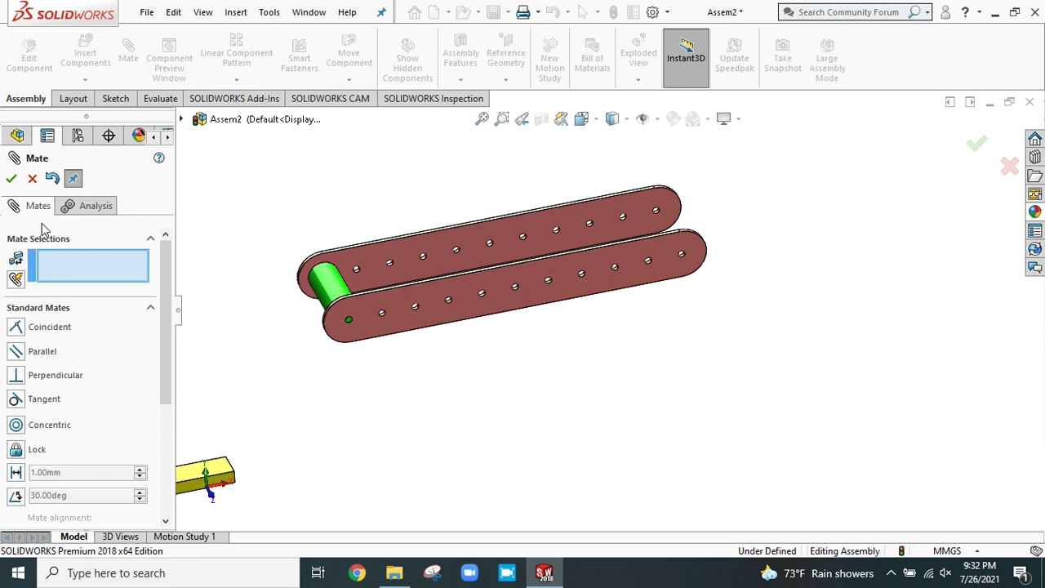
click(11, 180)
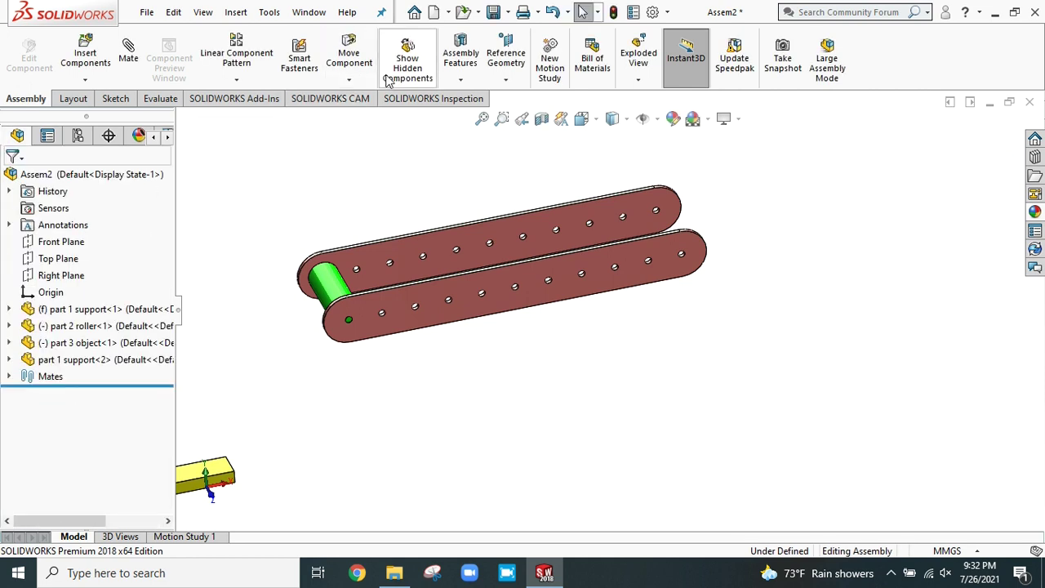
Step: Create a linear component pattern of the roller along the fixed plate's long edge, reversed towards the holes, with 80 mm spacing and 11 instances
click(237, 80)
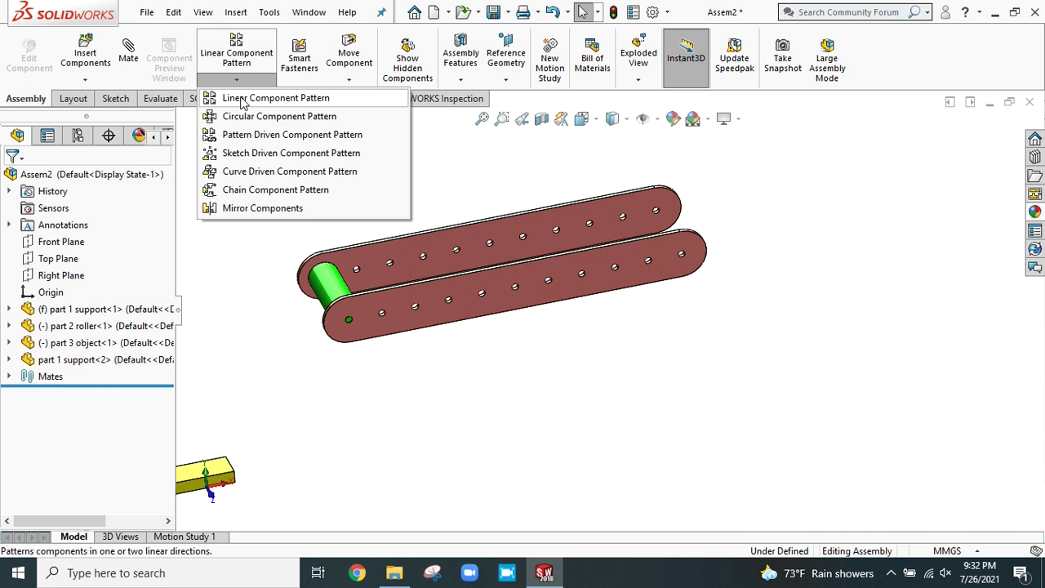
click(231, 300)
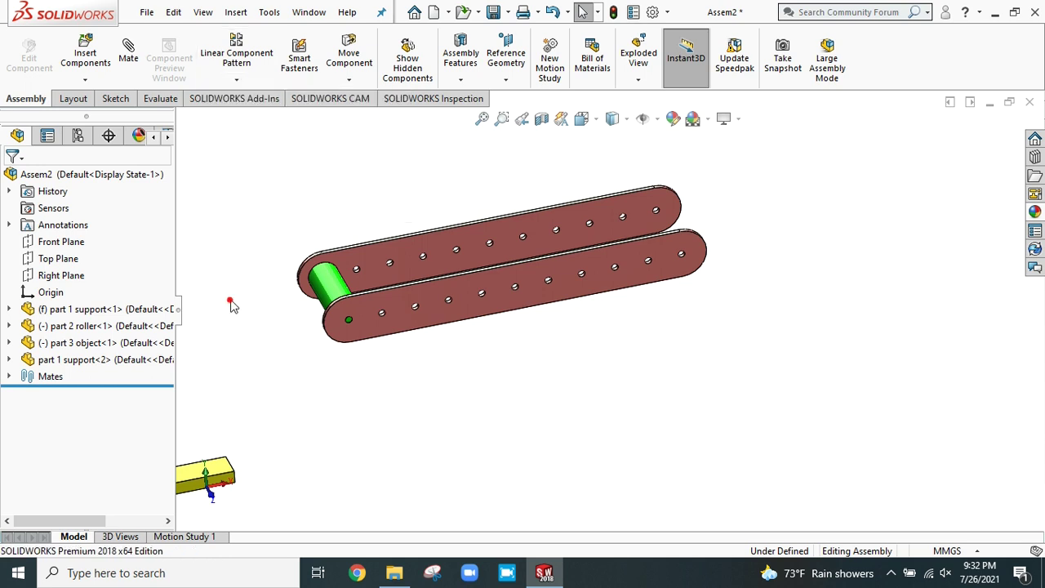
click(334, 278)
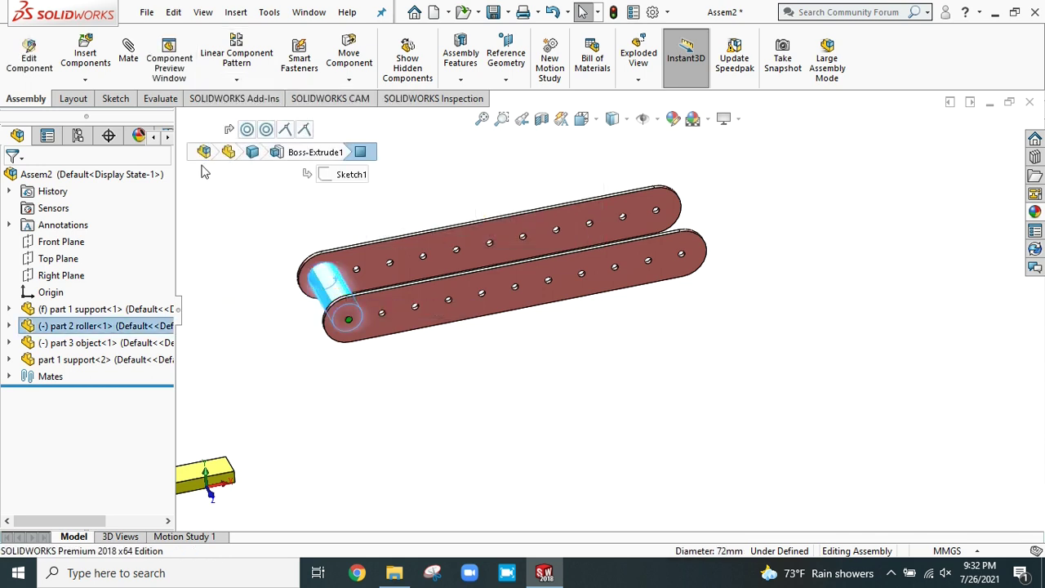
click(238, 80)
click(239, 98)
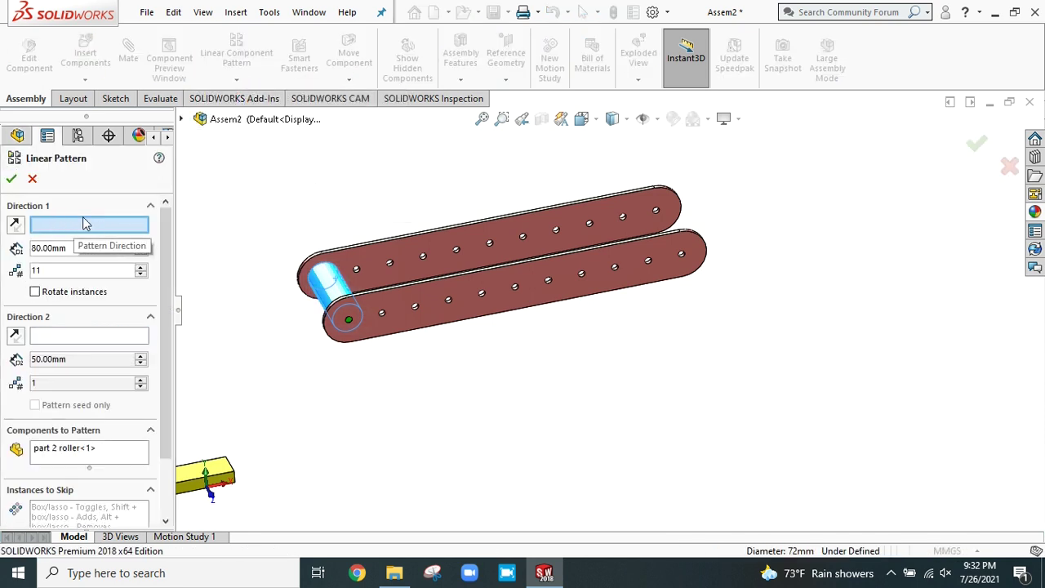
scroll(445, 285, down, 3)
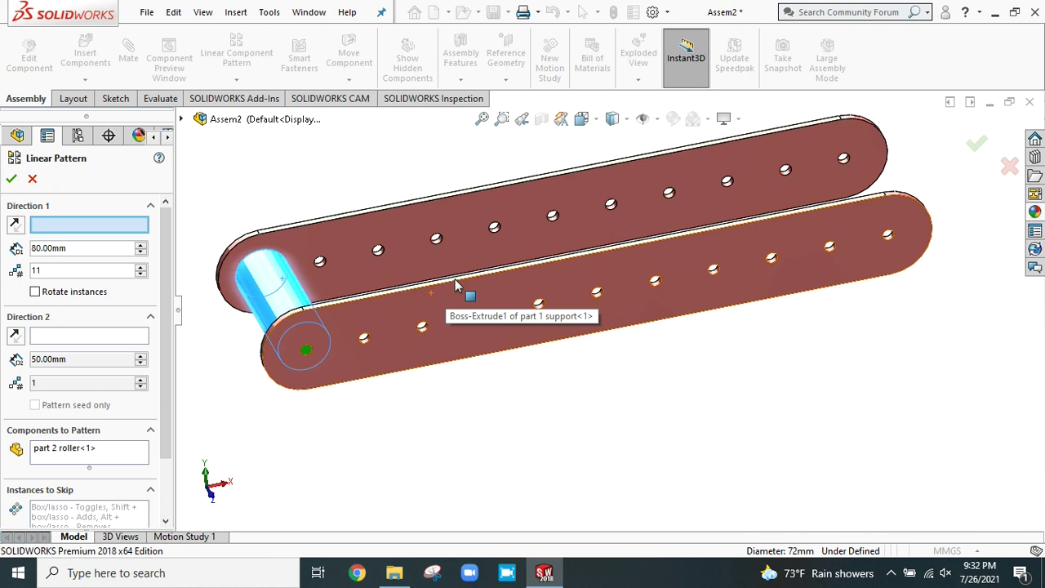
click(456, 277)
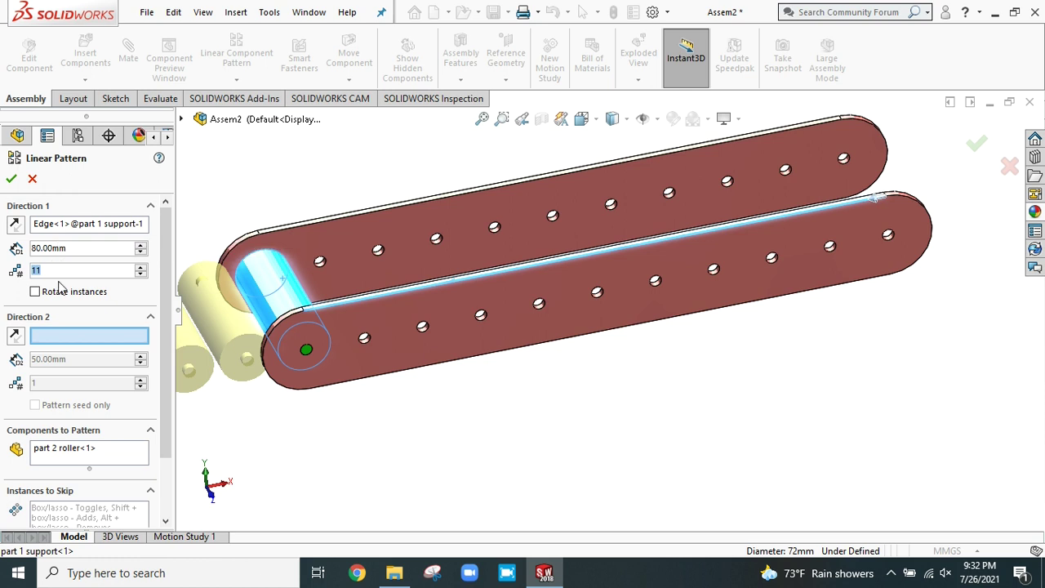
scroll(430, 294, up, 5)
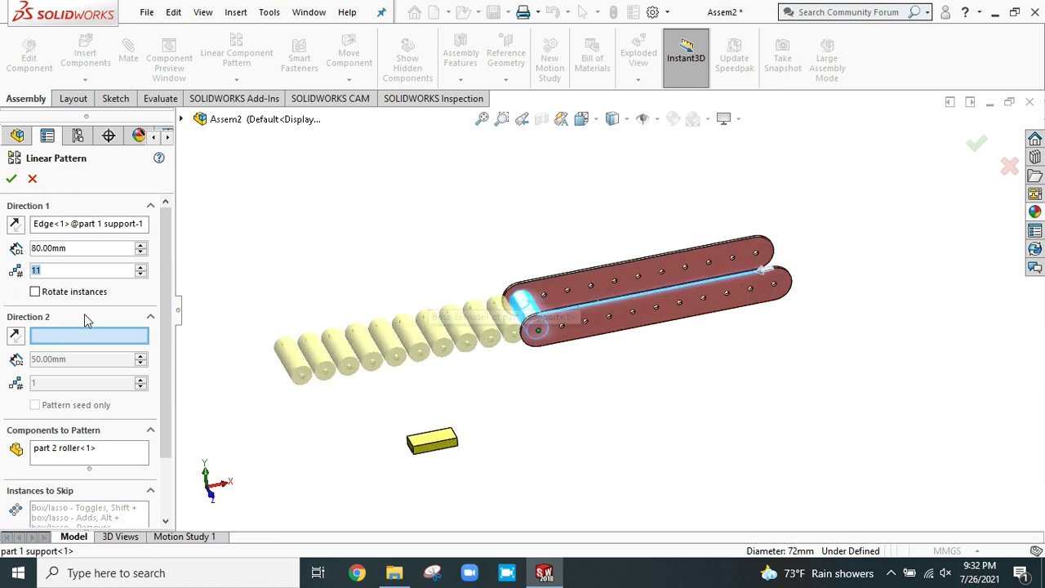
click(13, 226)
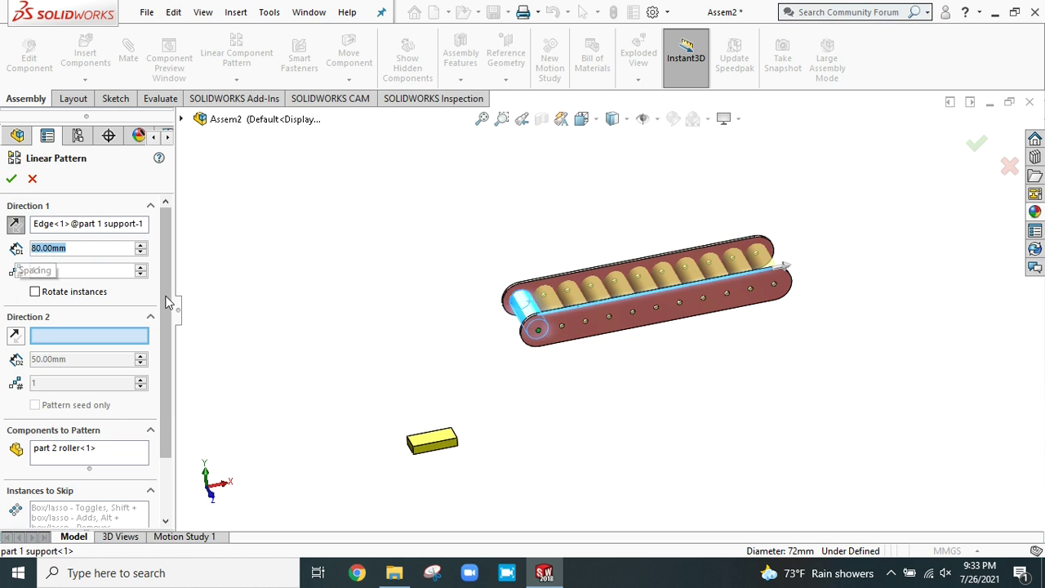
scroll(729, 291, down, 3)
scroll(728, 291, up, 3)
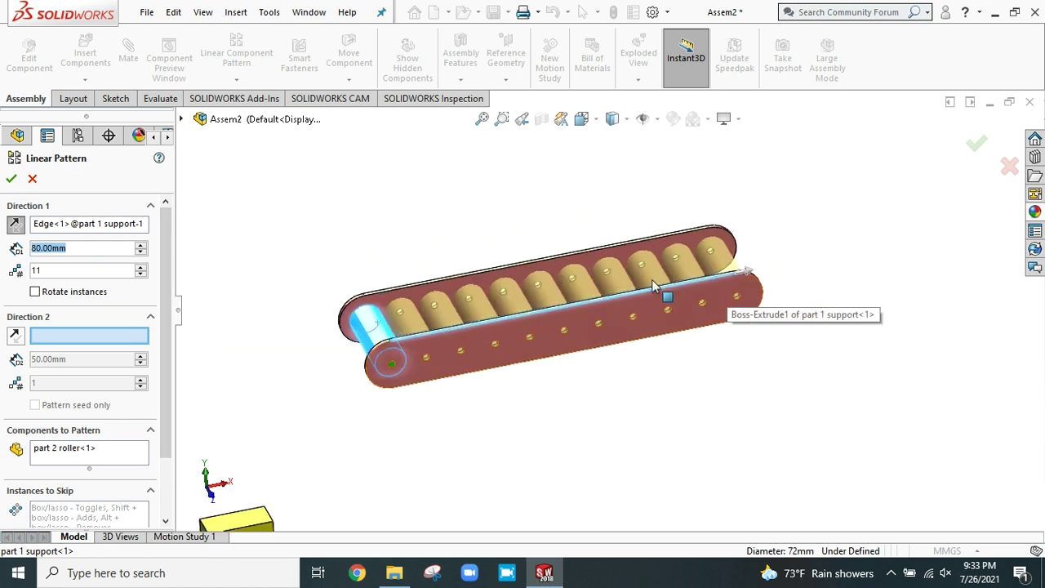
click(11, 180)
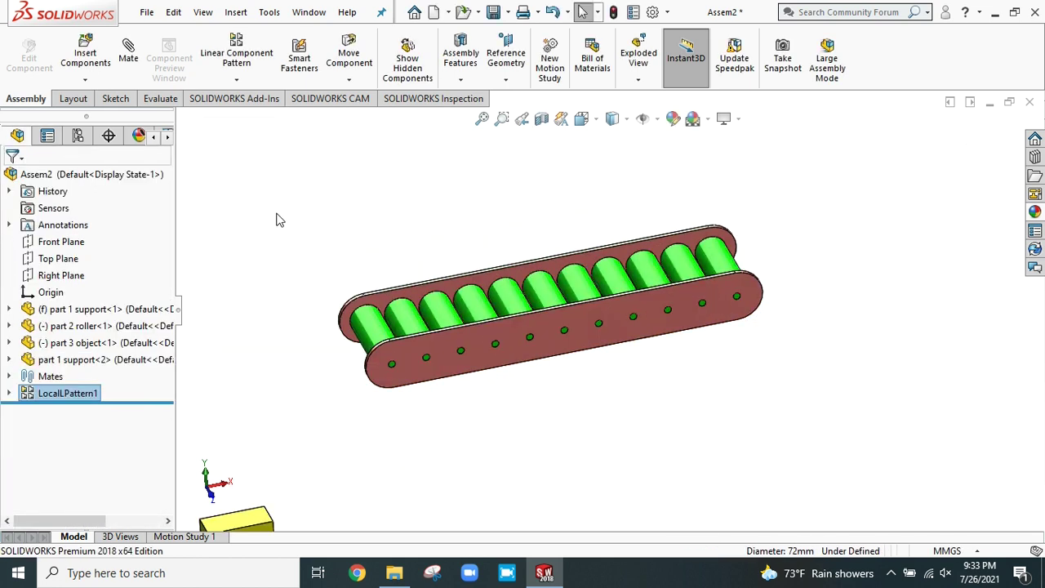
Step: Move the yellow rectangular object to a free spot above the first-roller end of the conveyor
scroll(617, 336, up, 3)
middle_drag(618, 336, 583, 346)
scroll(561, 323, down, 2)
mouse_move(648, 383)
middle_down()
mouse_move(669, 403)
mouse_move(645, 391)
middle_up()
drag(331, 476, 333, 233)
click(326, 286)
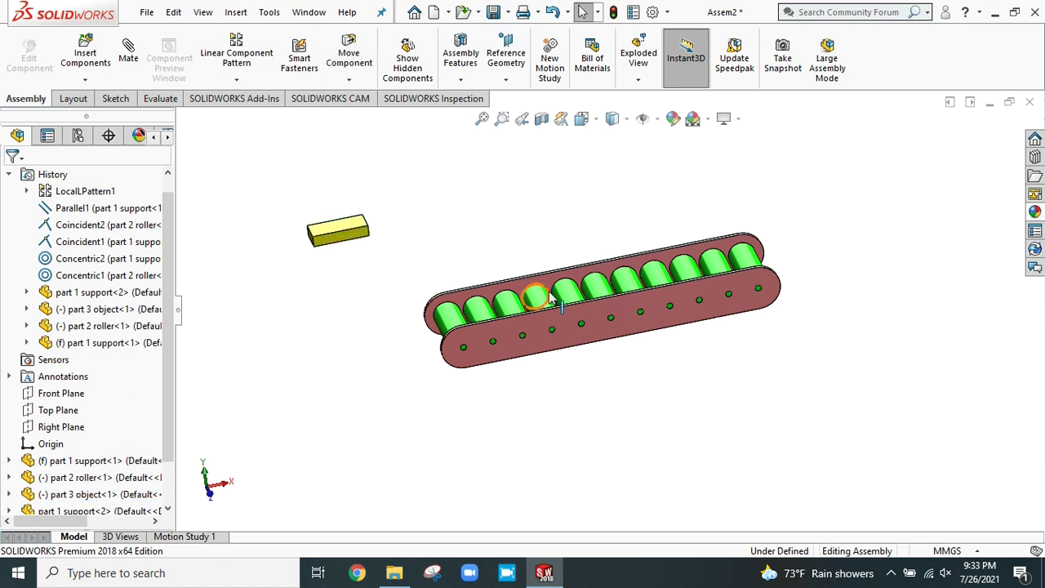
Step: Set up a Belt/Chain feature around the first and last rollers, with Engage belt and Create belt part enabled
scroll(506, 302, down, 3)
scroll(609, 372, up, 3)
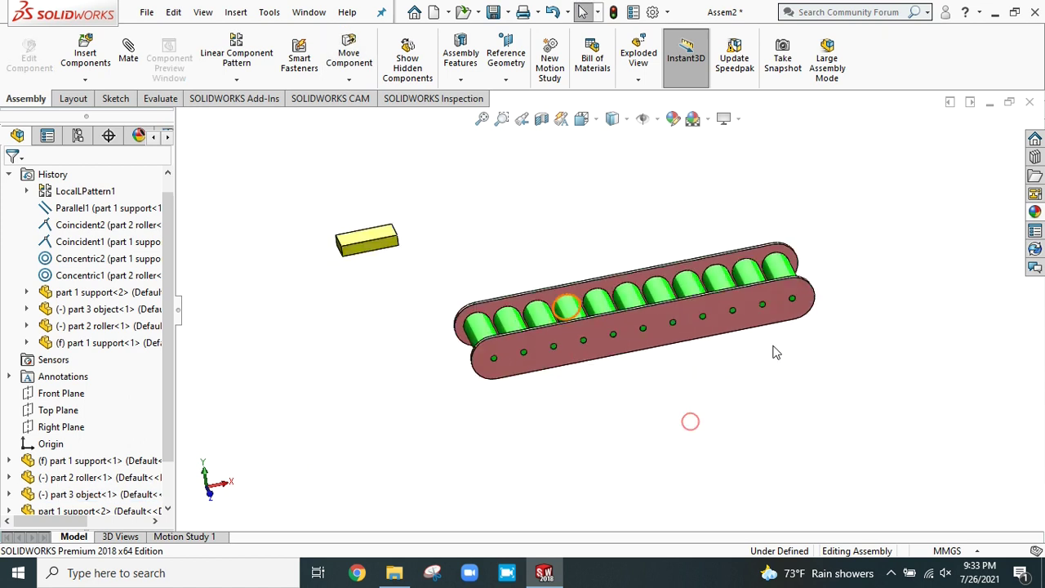
middle_drag(820, 264, 663, 298)
scroll(663, 298, down, 2)
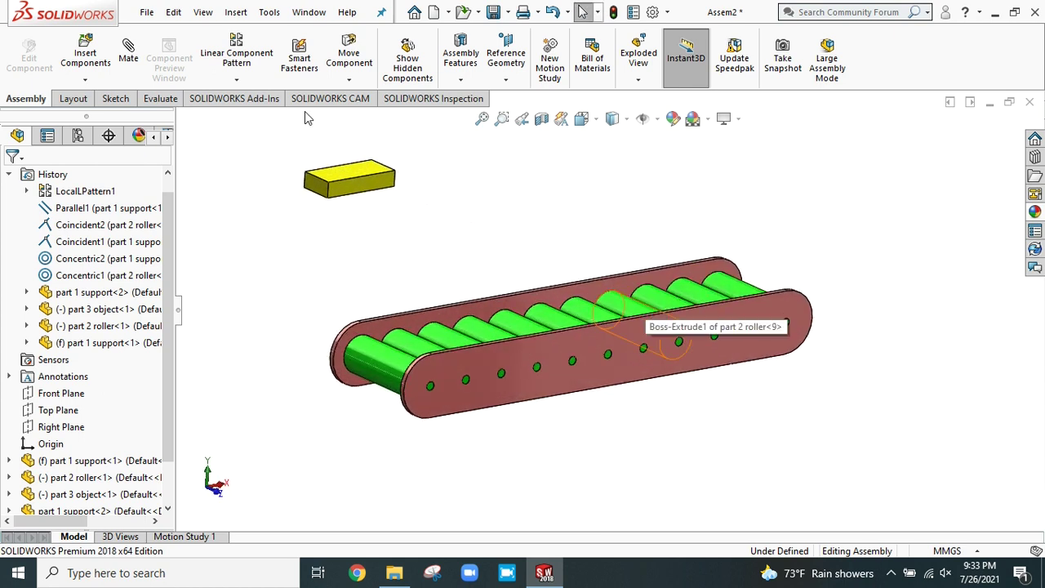
click(235, 12)
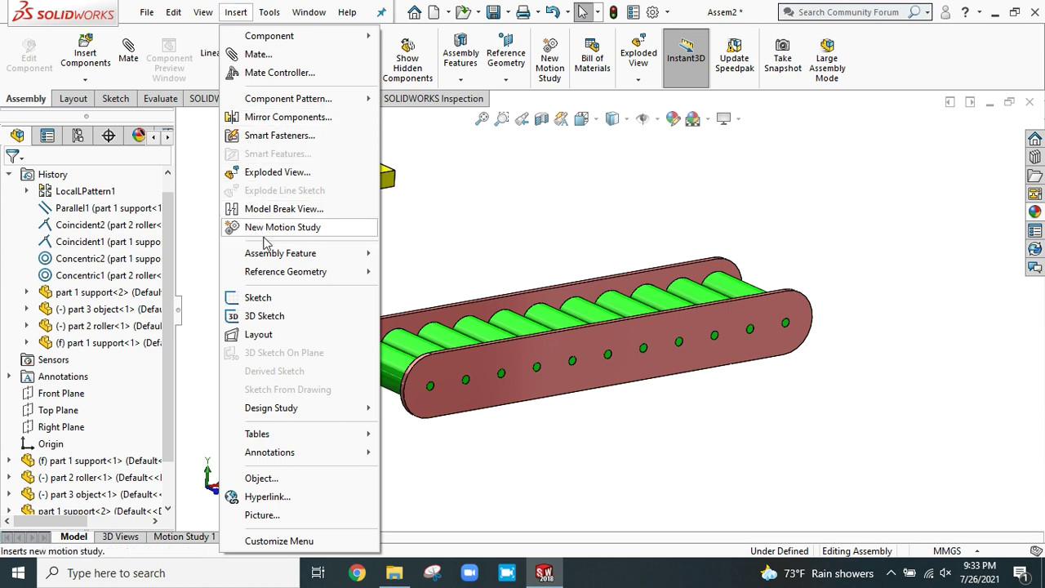
mouse_move(337, 258)
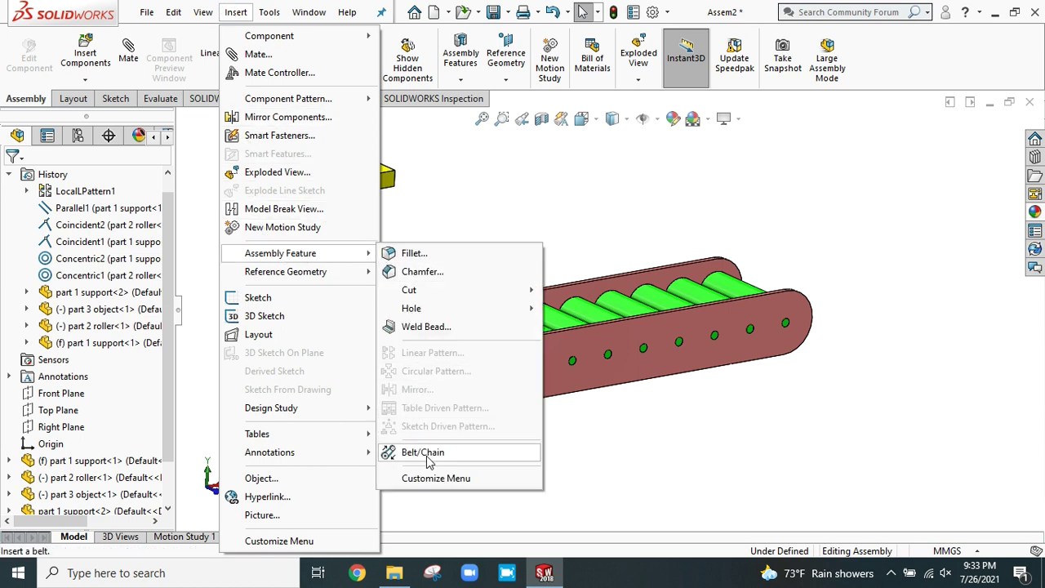
click(415, 452)
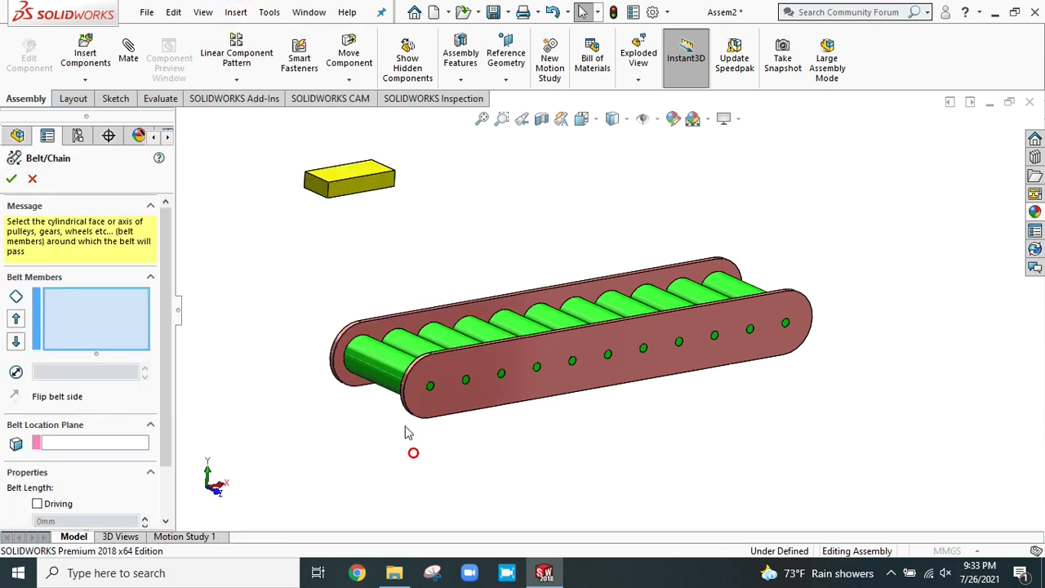
click(387, 362)
click(743, 295)
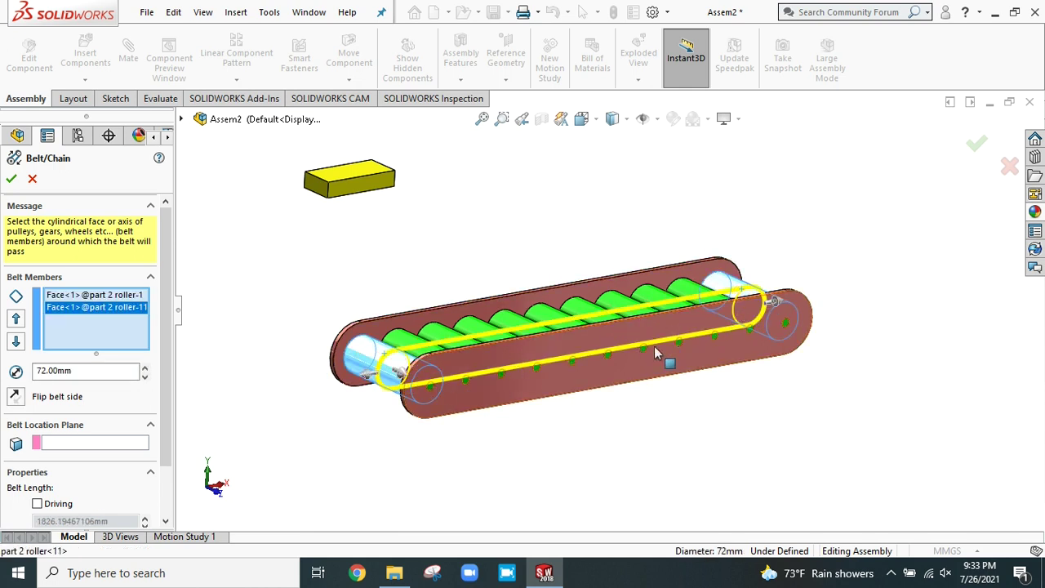
middle_drag(630, 403, 653, 418)
scroll(167, 293, down, 2)
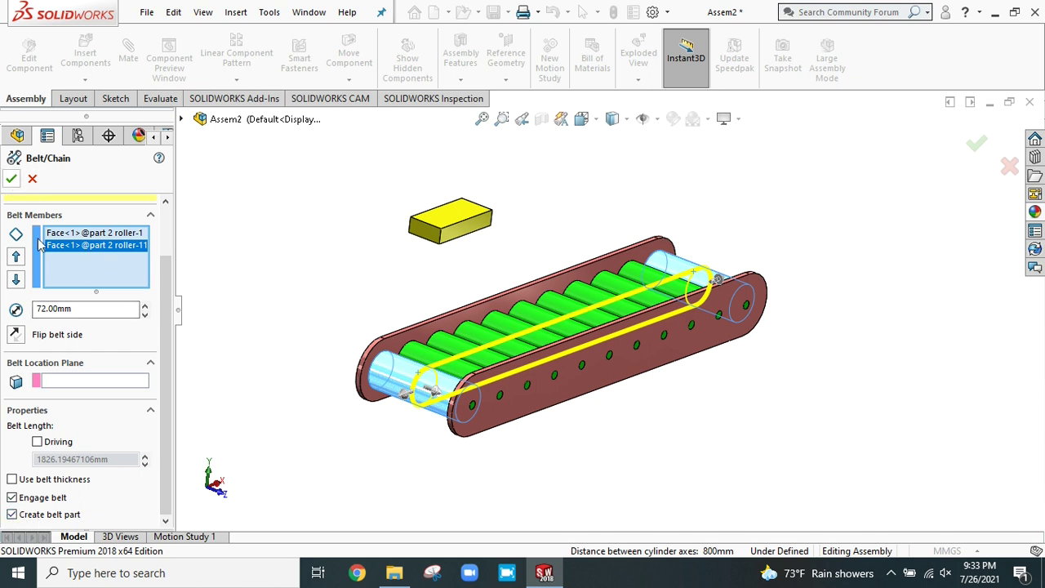
Step: Accept the belt feature and save the assembly file under the name "assembly"
click(11, 178)
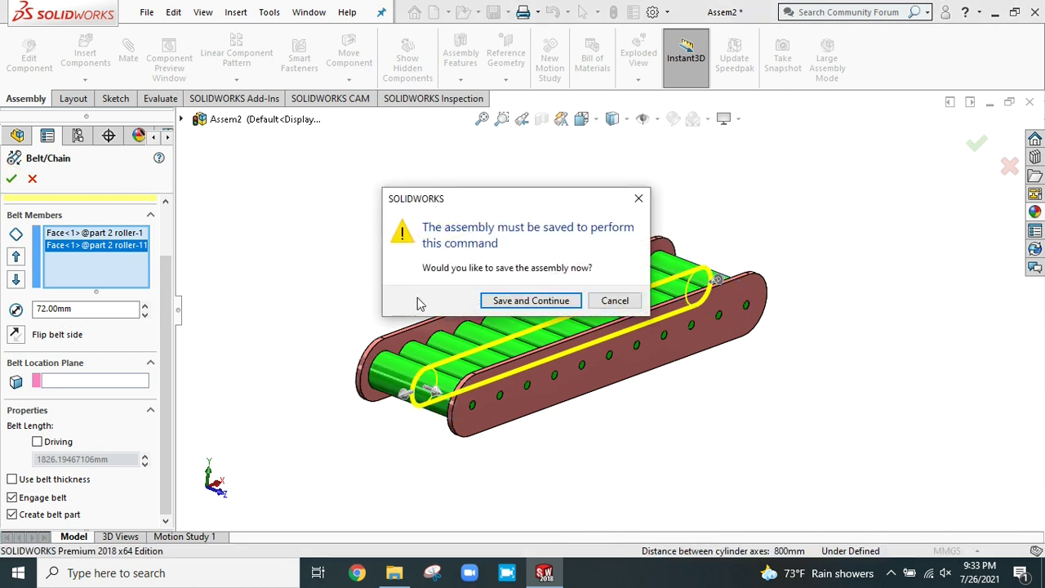
click(522, 300)
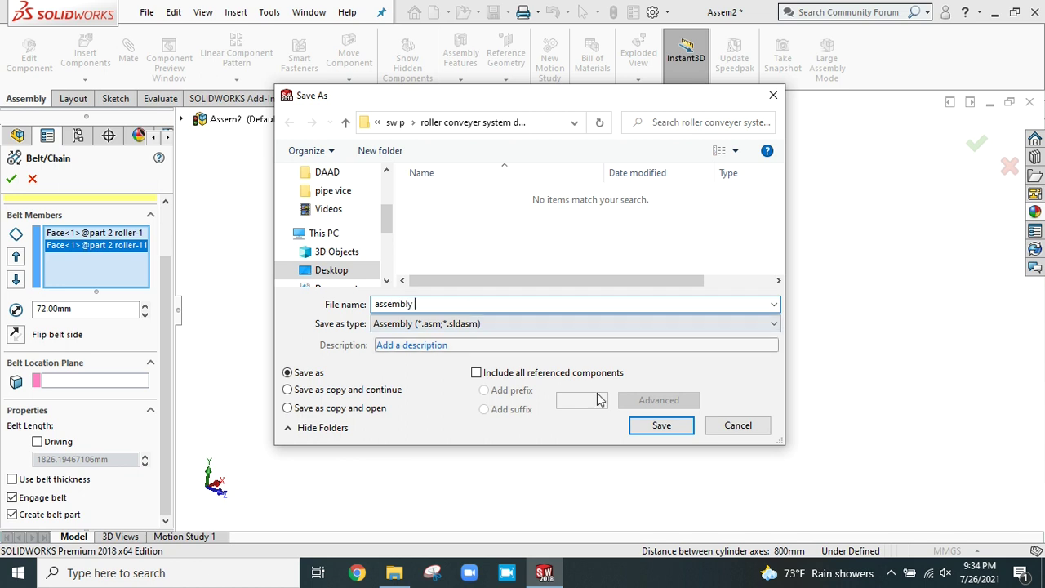
click(643, 431)
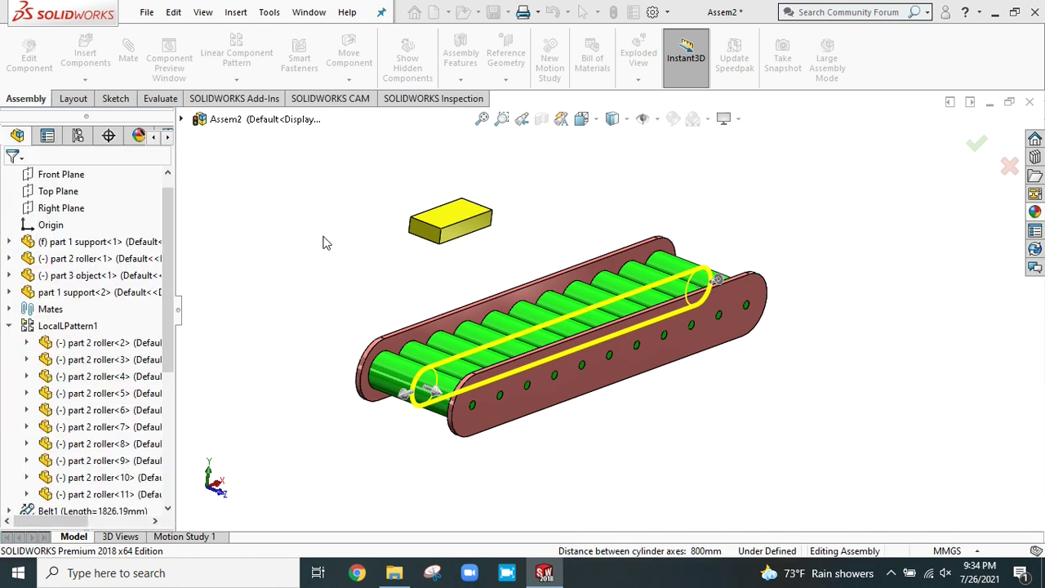
Step: Expand the new belt feature in the model tree and start editing its belt part in the context of the assembly
scroll(171, 286, down, 3)
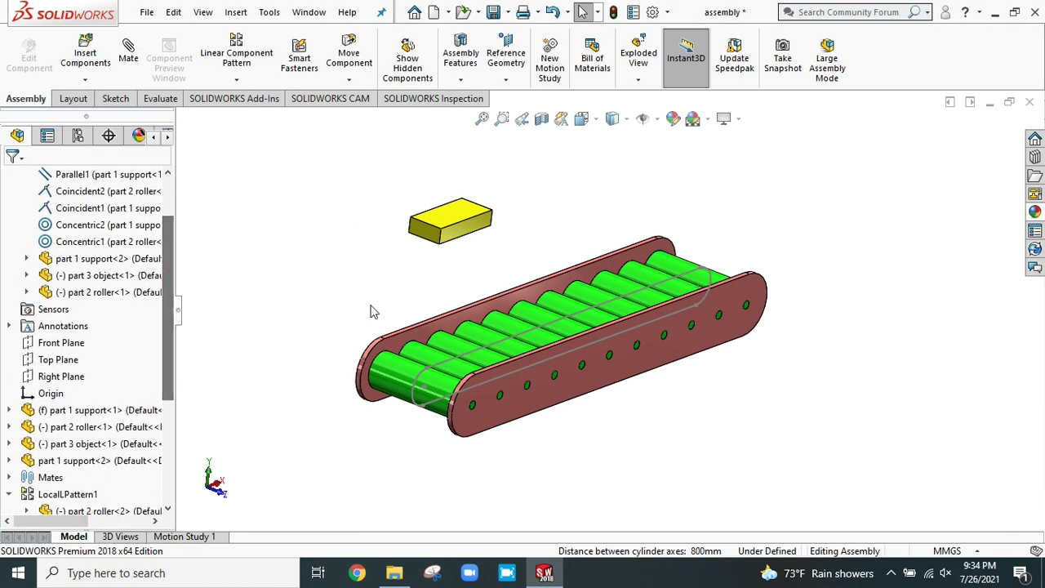
drag(167, 384, 169, 470)
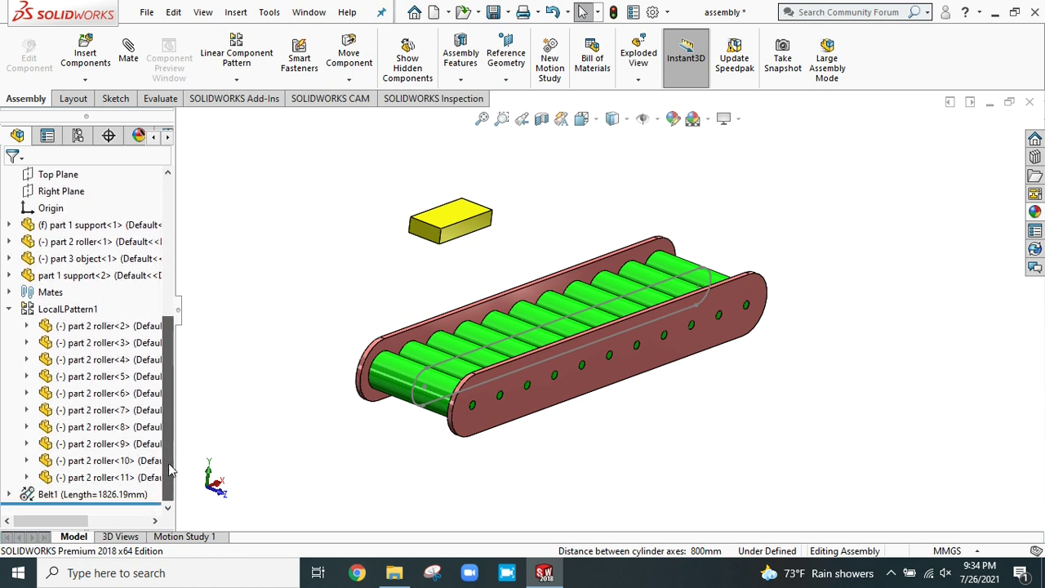
click(9, 494)
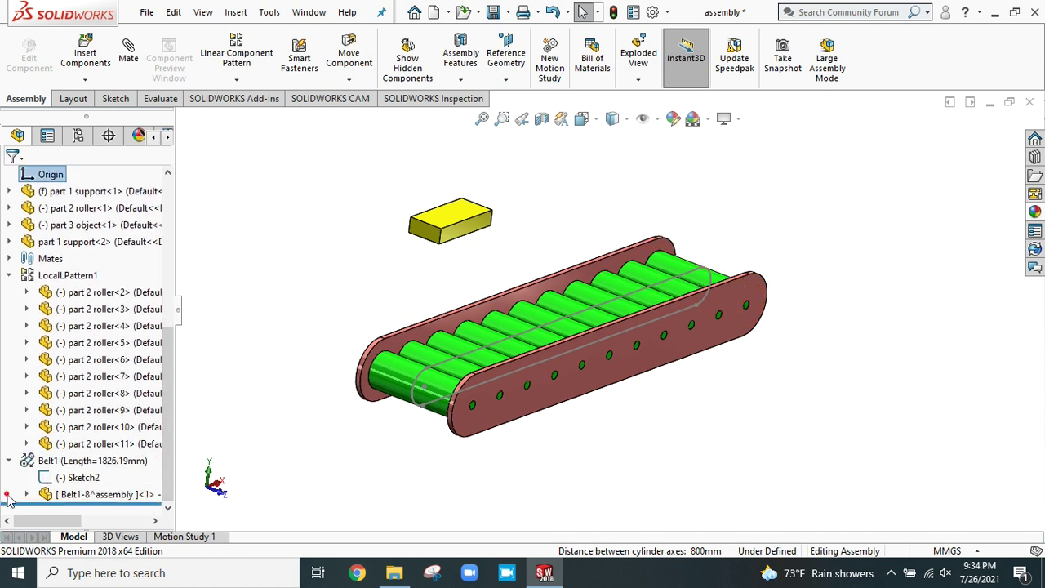
click(69, 495)
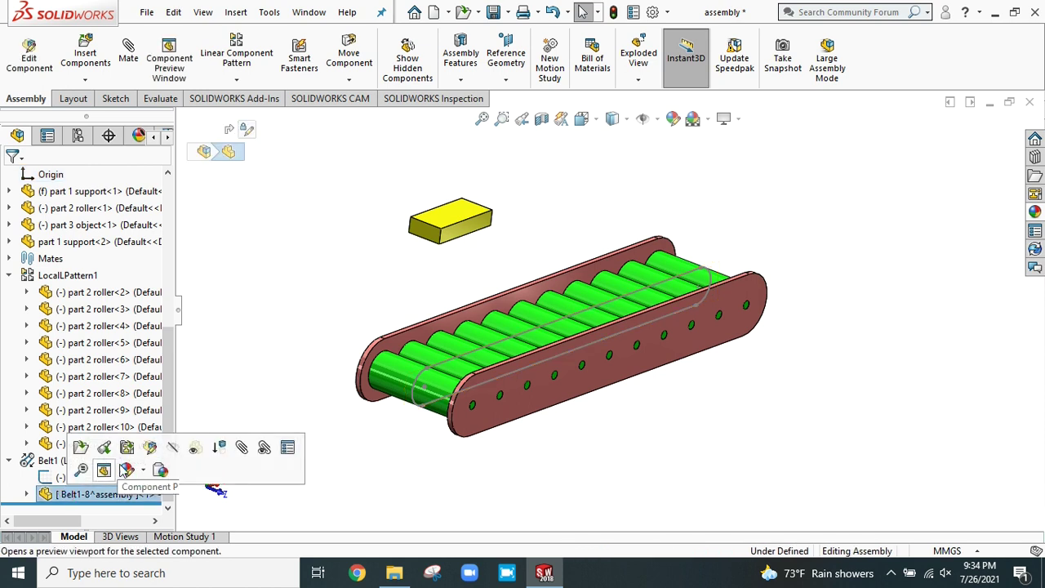
click(149, 448)
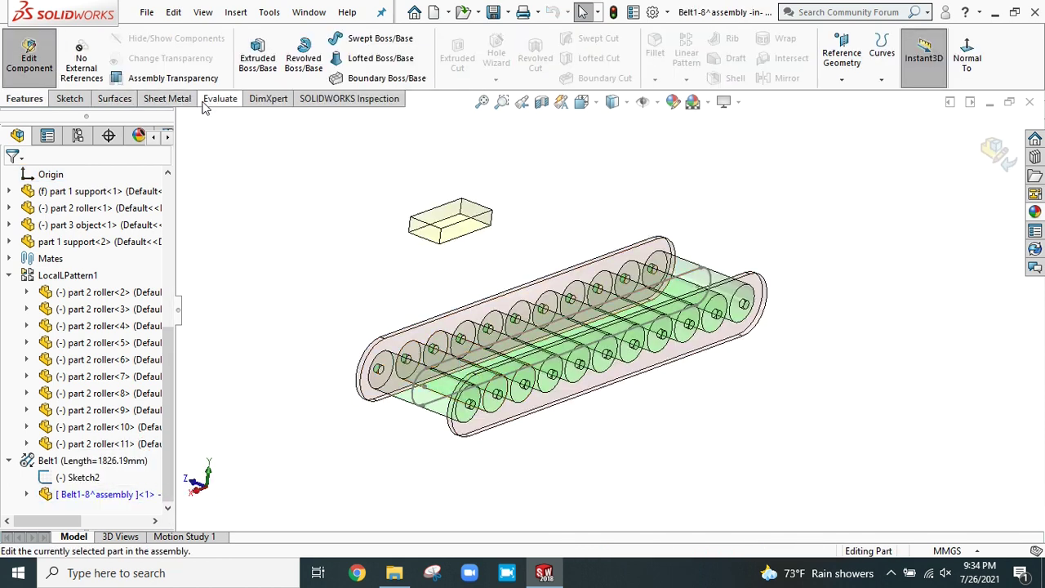
Step: Extrude the belt sketch in the first direction with Up To Surface, ending at the inner face of the copied support plate
click(262, 55)
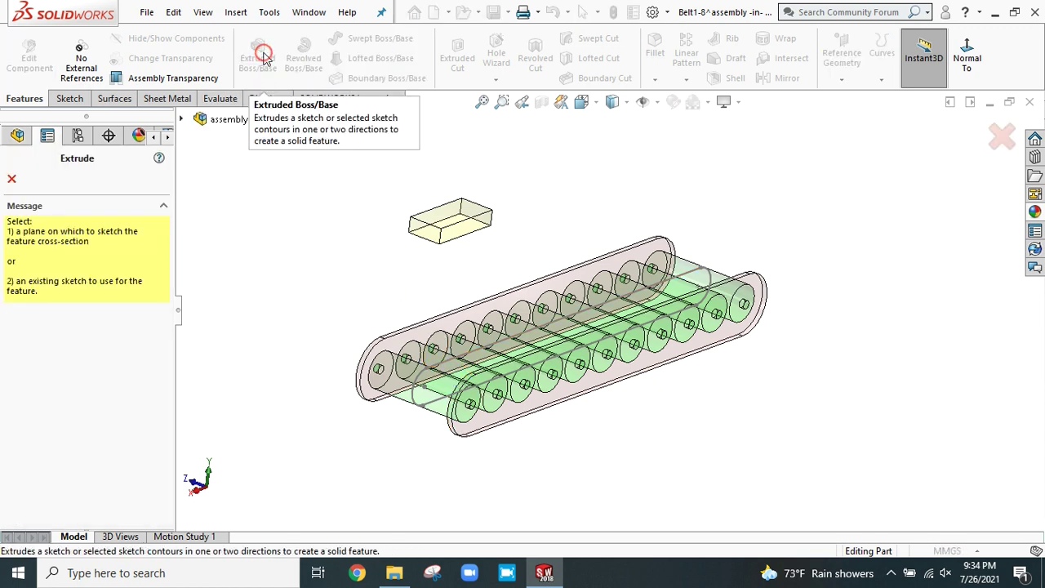
click(443, 368)
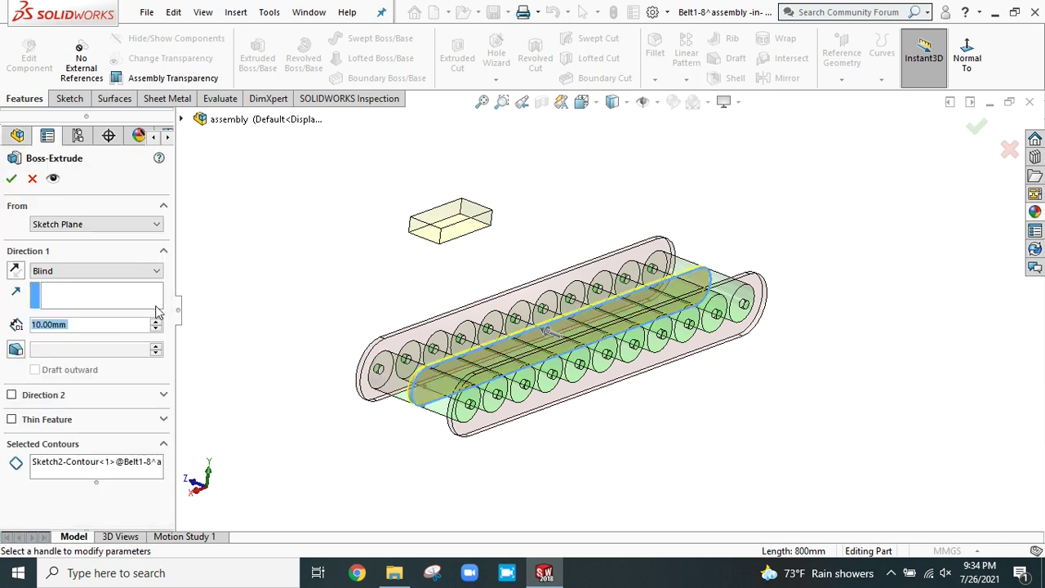
click(61, 270)
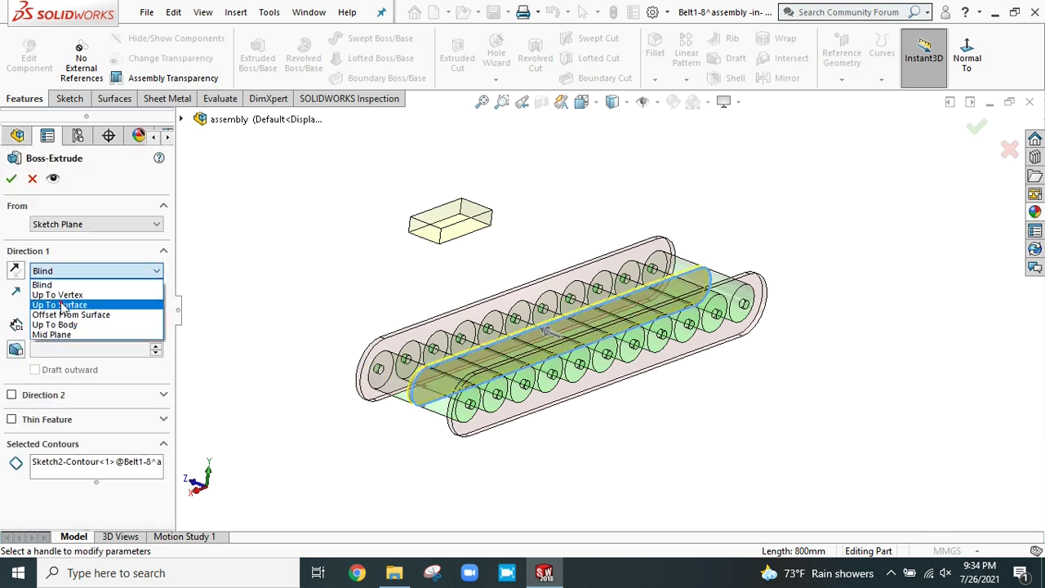
click(61, 305)
scroll(412, 350, down, 2)
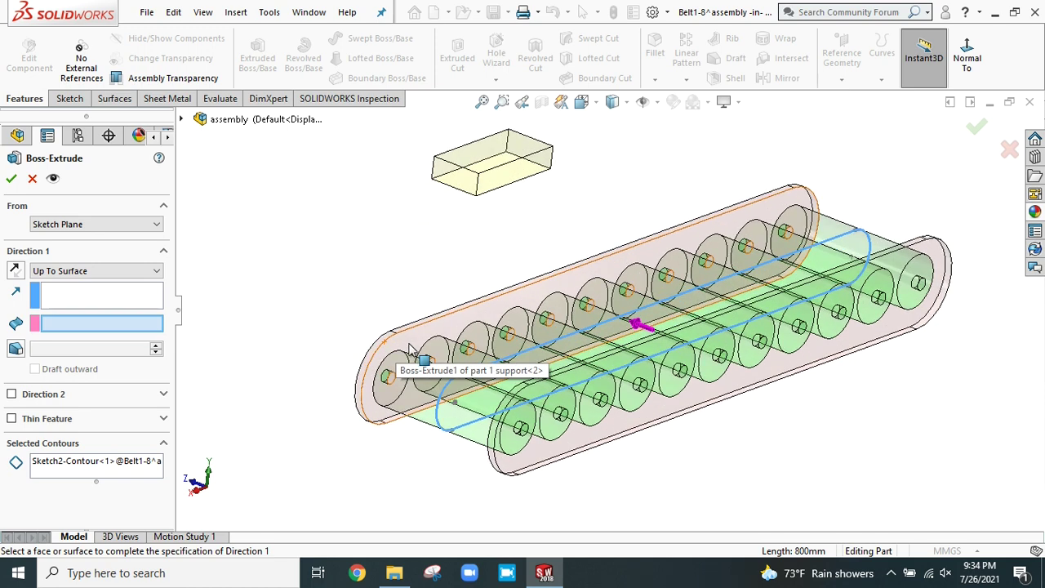
click(410, 346)
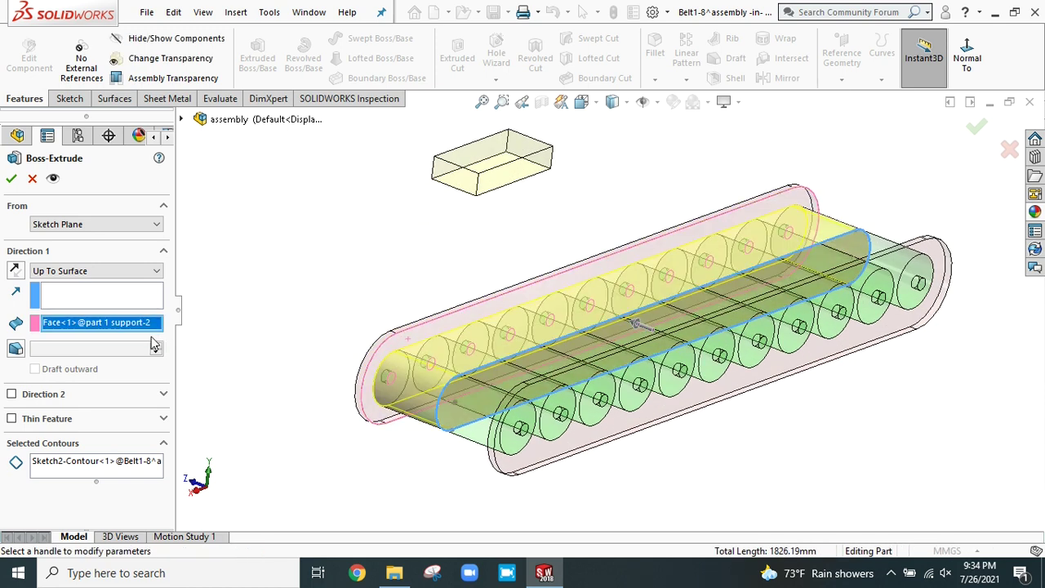
Step: Enable the extrusion's second direction and set it to Up To Surface, ending at the fixed support plate's inner face
click(12, 395)
middle_drag(245, 401, 324, 444)
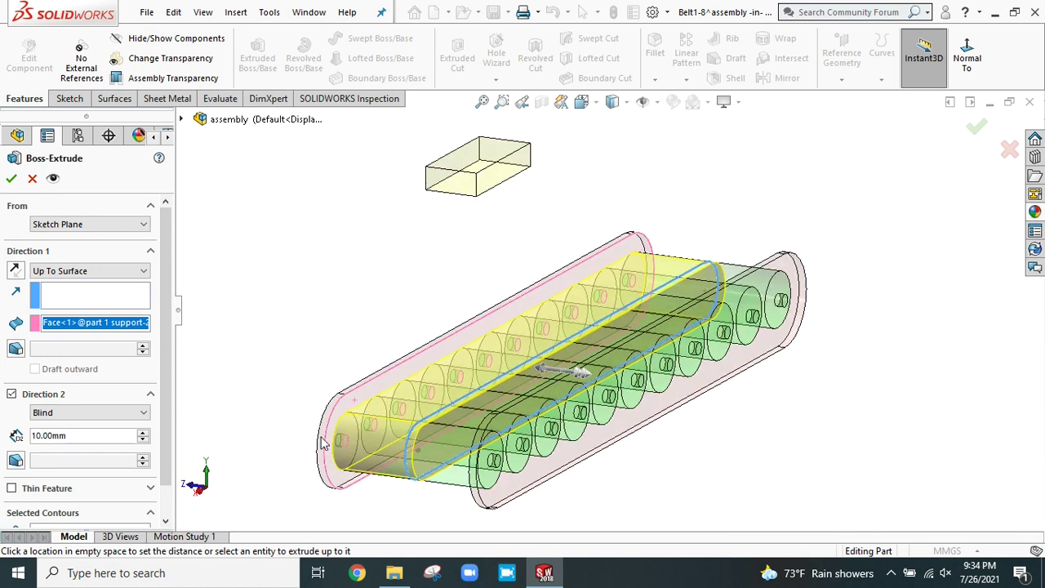
scroll(453, 440, up, 2)
scroll(479, 425, up, 2)
middle_drag(479, 425, 625, 384)
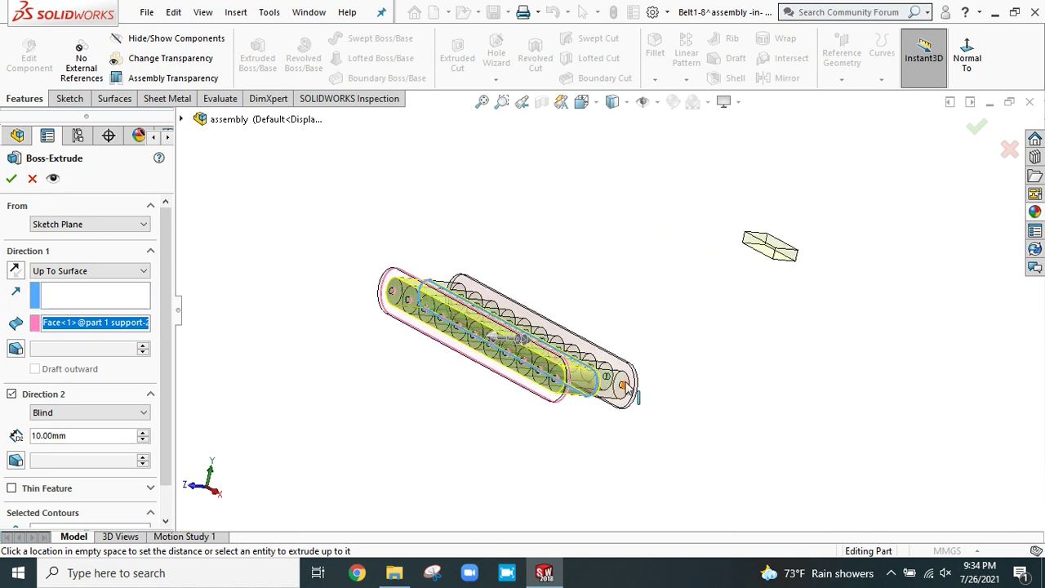
scroll(608, 367, down, 3)
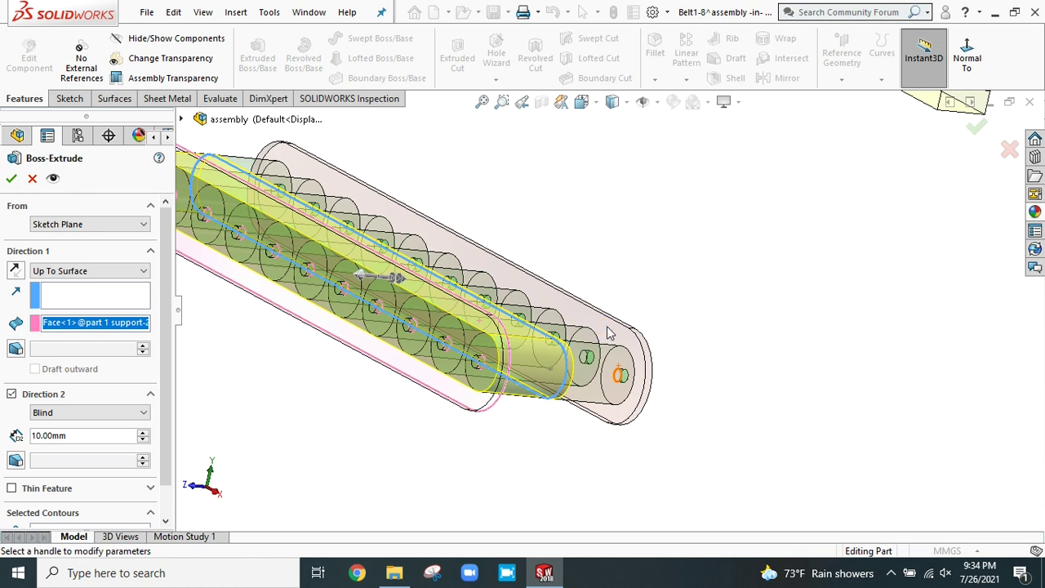
click(50, 414)
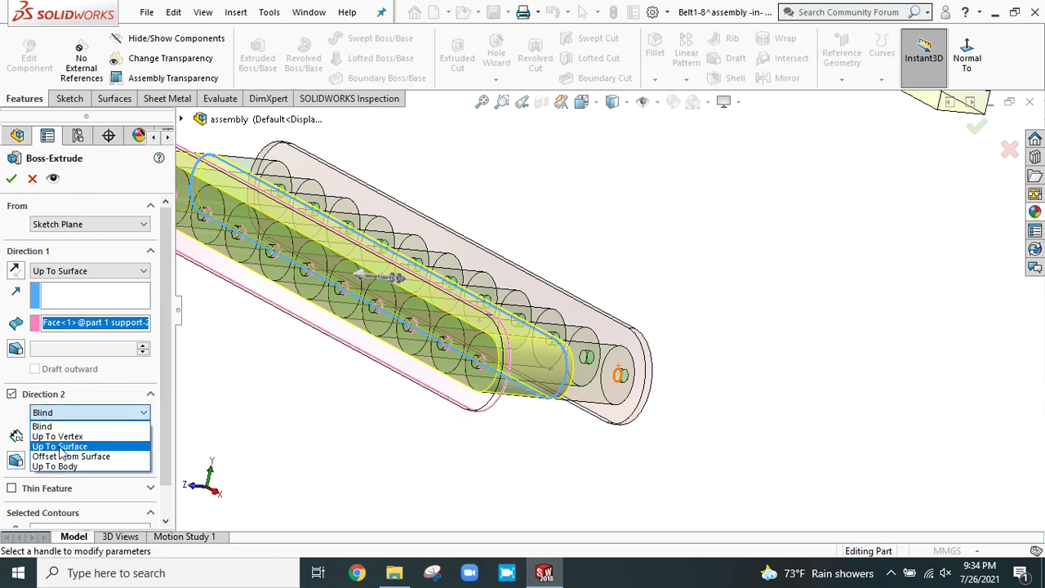
click(59, 447)
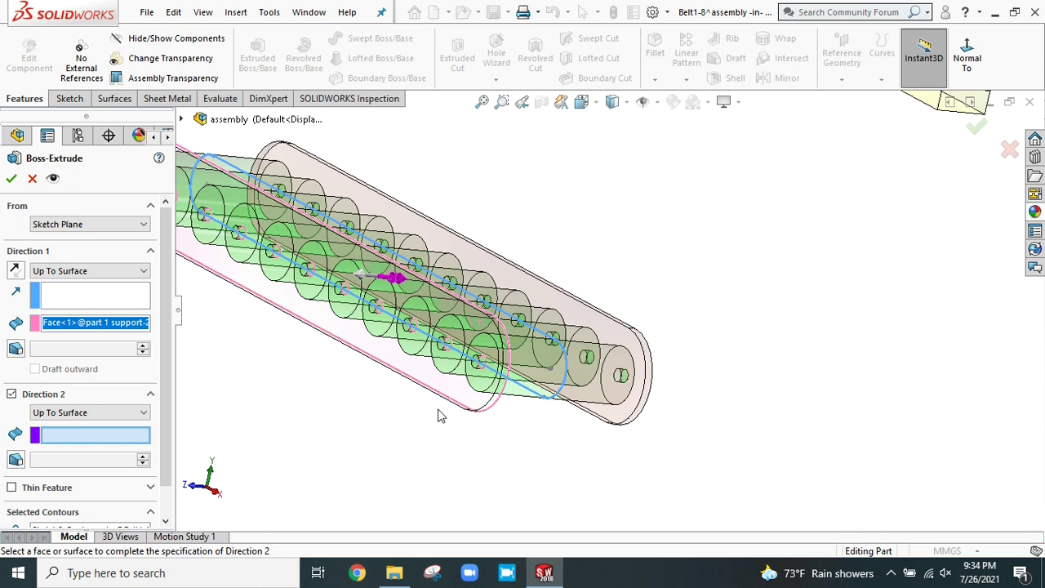
click(627, 351)
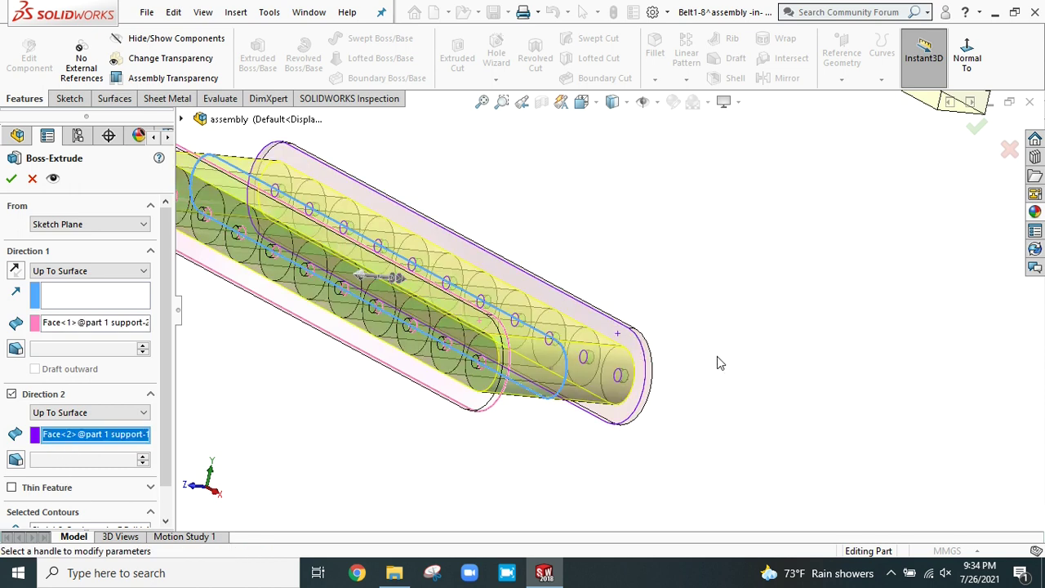
Step: Make the belt extrusion a one-direction thin feature with a thickness of 2 mm and finish it
scroll(712, 357, down, 2)
middle_drag(707, 350, 585, 310)
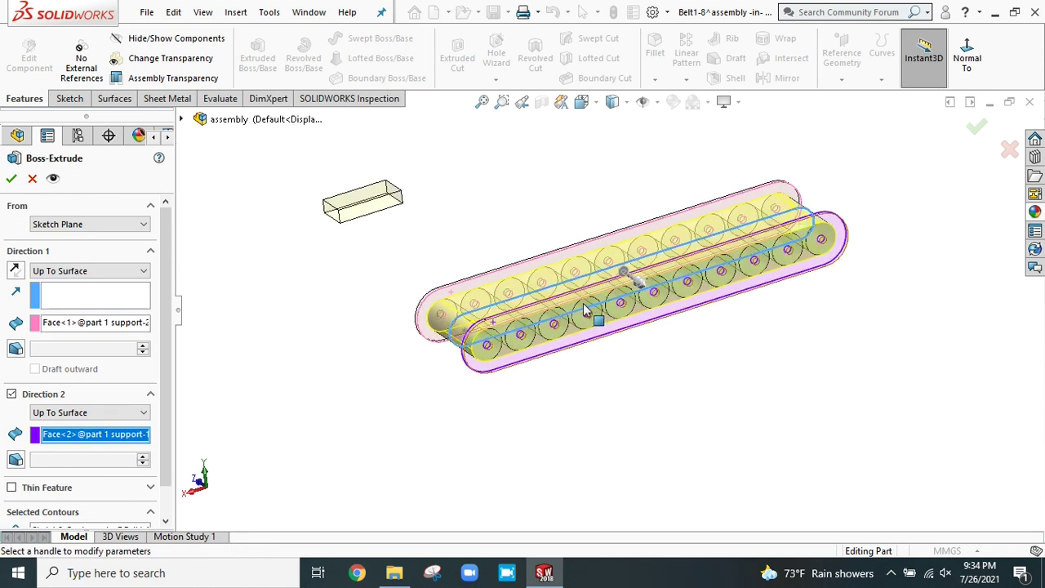
scroll(490, 343, up, 3)
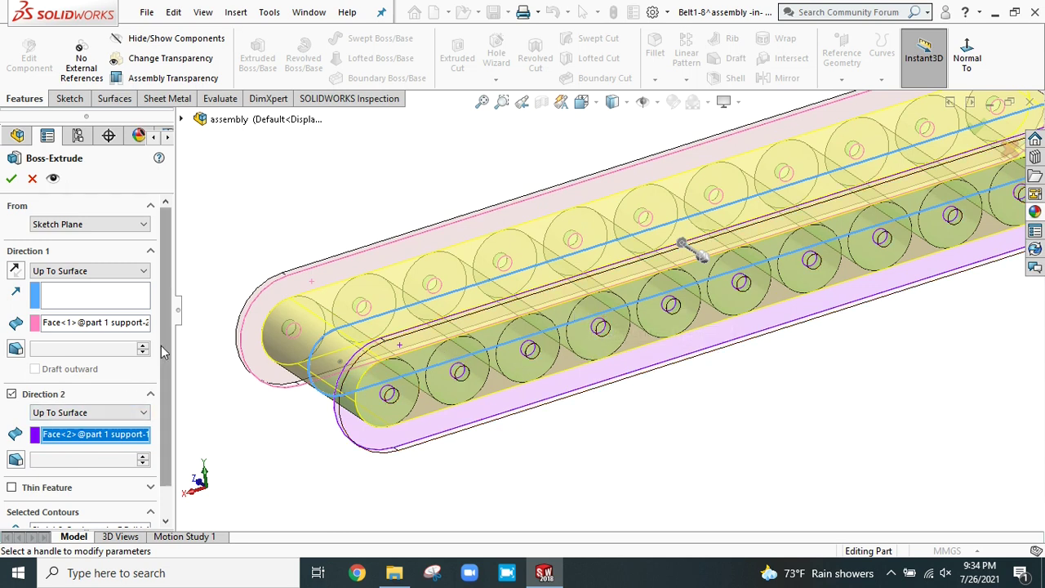
scroll(160, 345, down, 1)
click(11, 453)
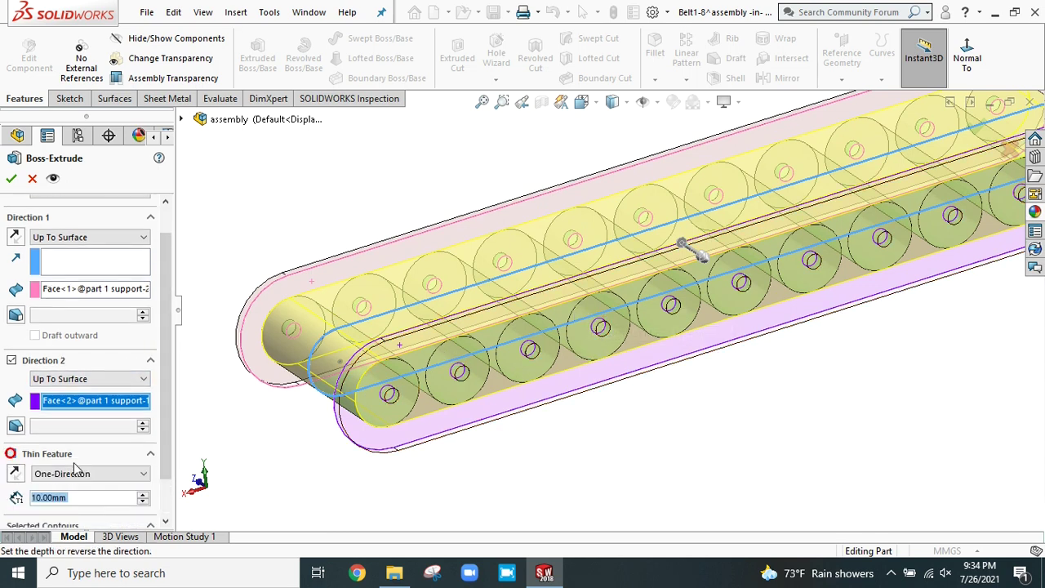
scroll(162, 404, down, 1)
drag(94, 450, 25, 457)
text(2)
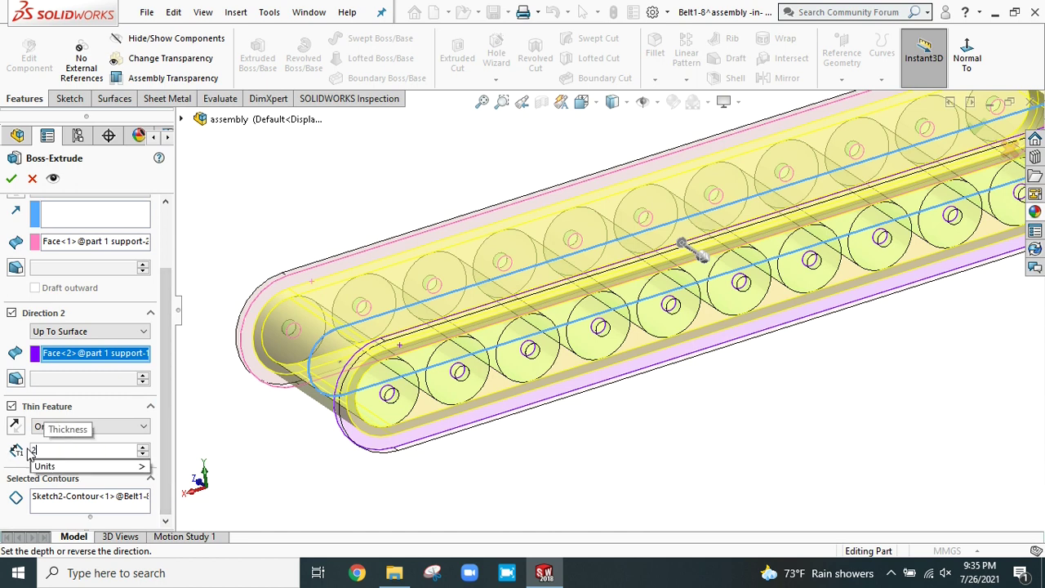
key(Return)
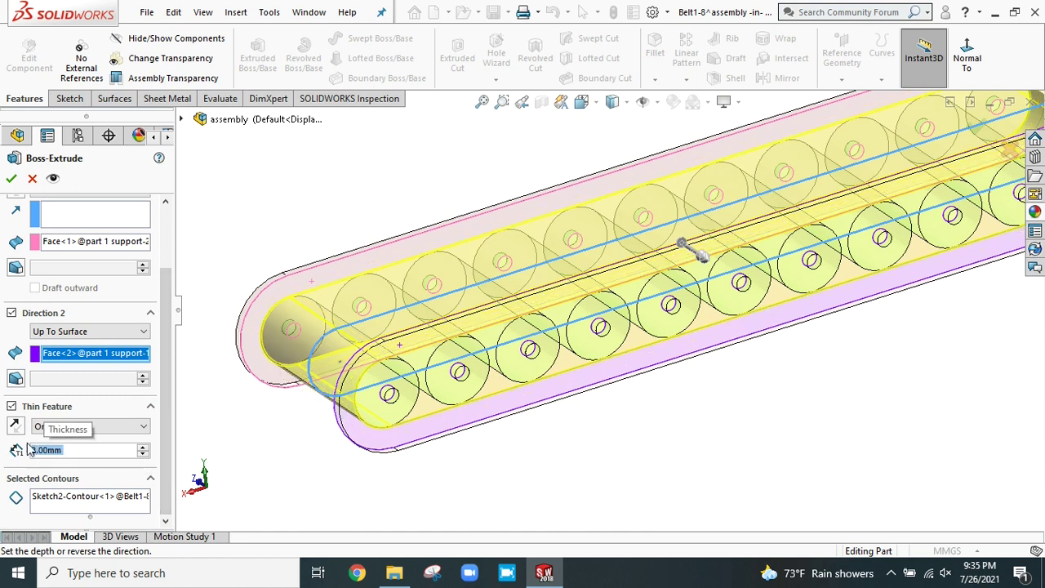
click(12, 180)
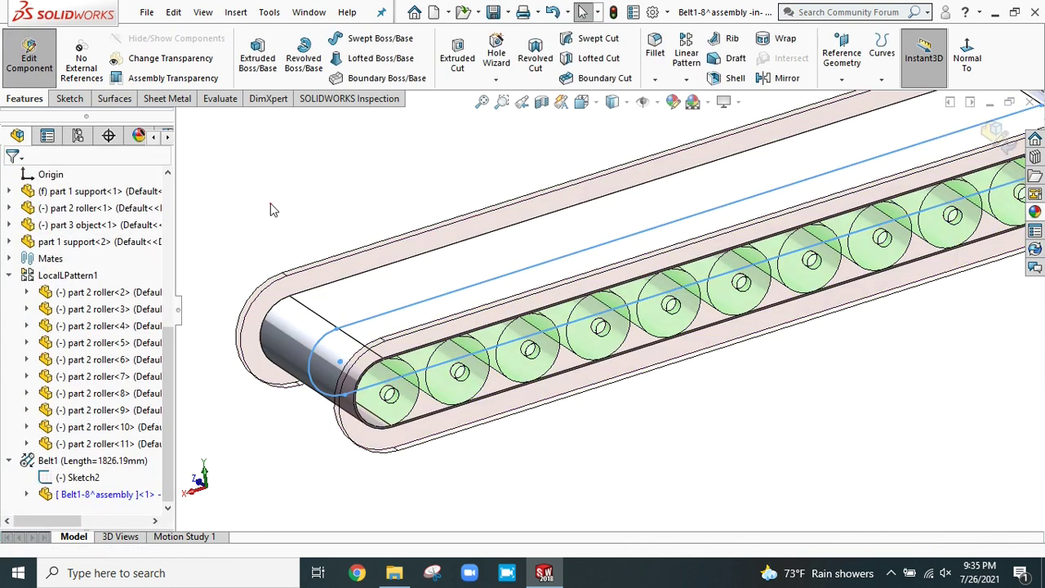
Step: Finish editing the belt part and return to the full assembly
scroll(489, 273, down, 5)
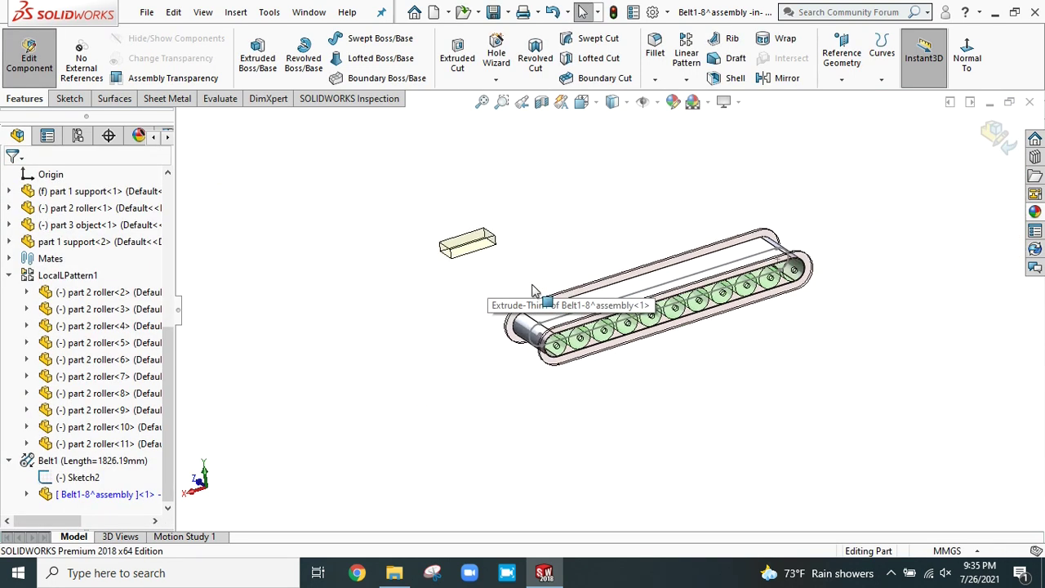
scroll(782, 279, up, 3)
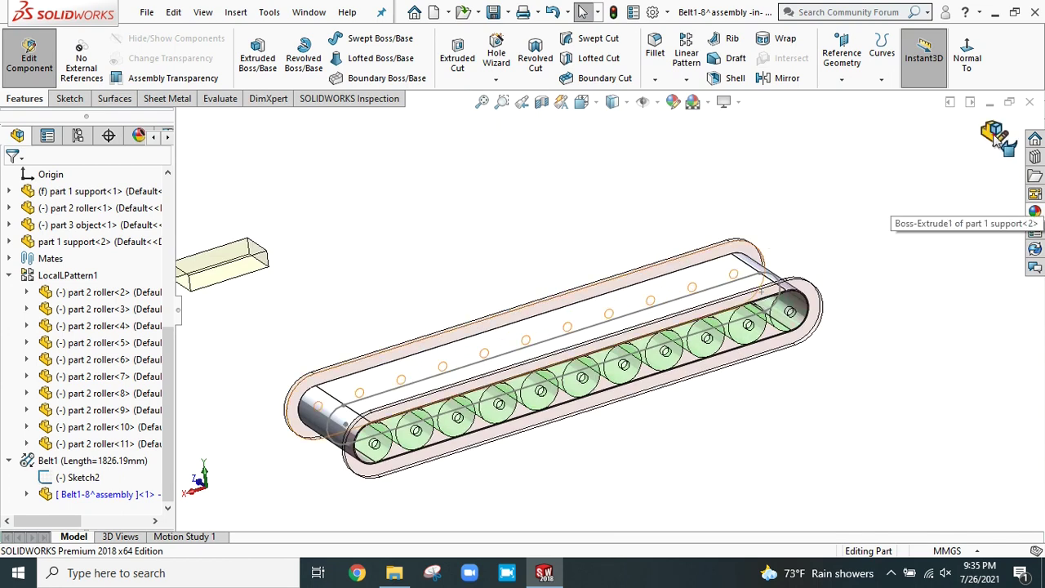
click(992, 135)
scroll(566, 327, down, 2)
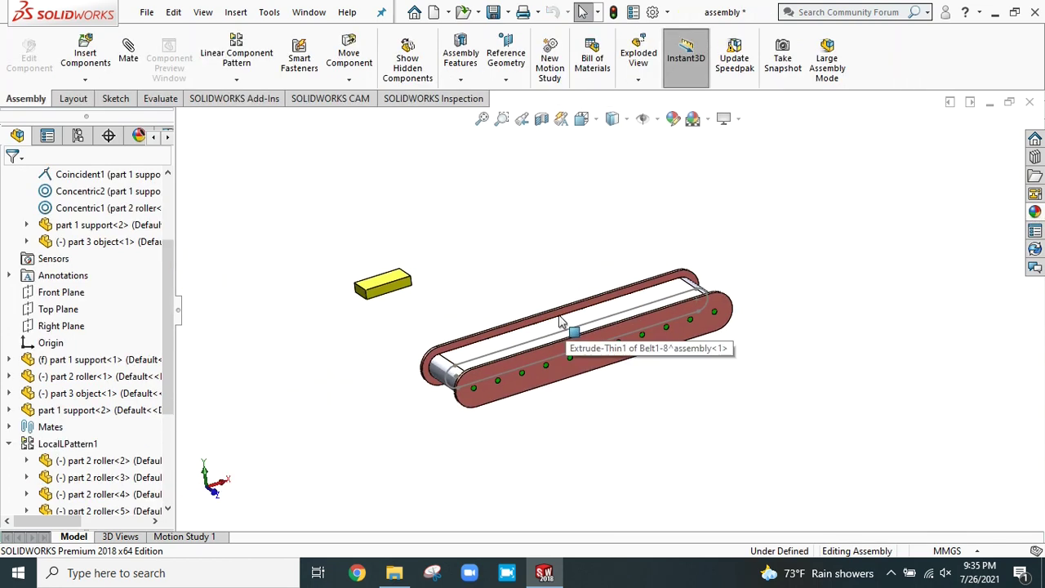
Step: Add a parallel mate between the yellow object's bottom face and the fixed support plate's upper edge face, and finish mating
scroll(560, 330, up, 2)
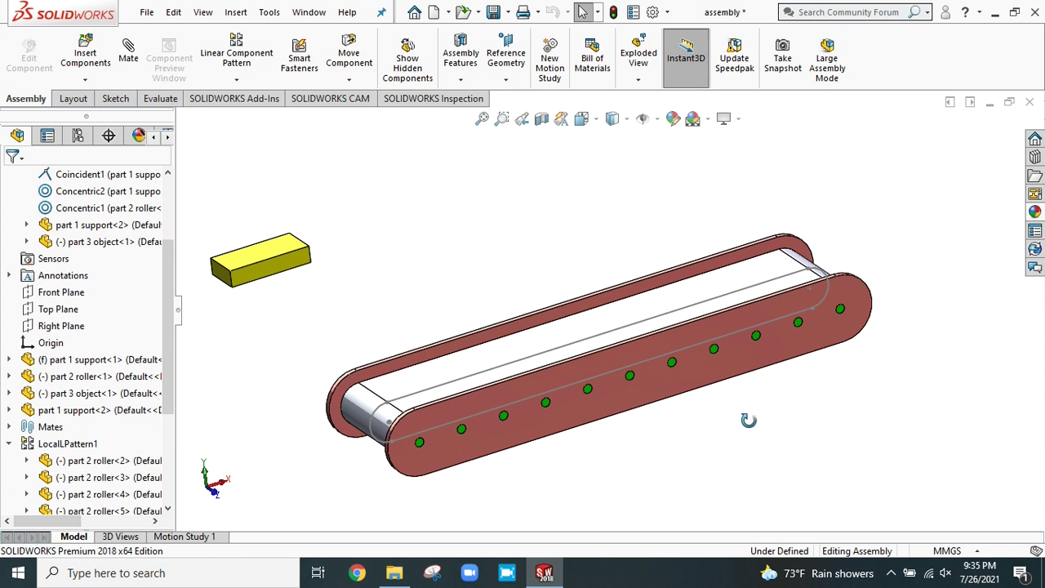
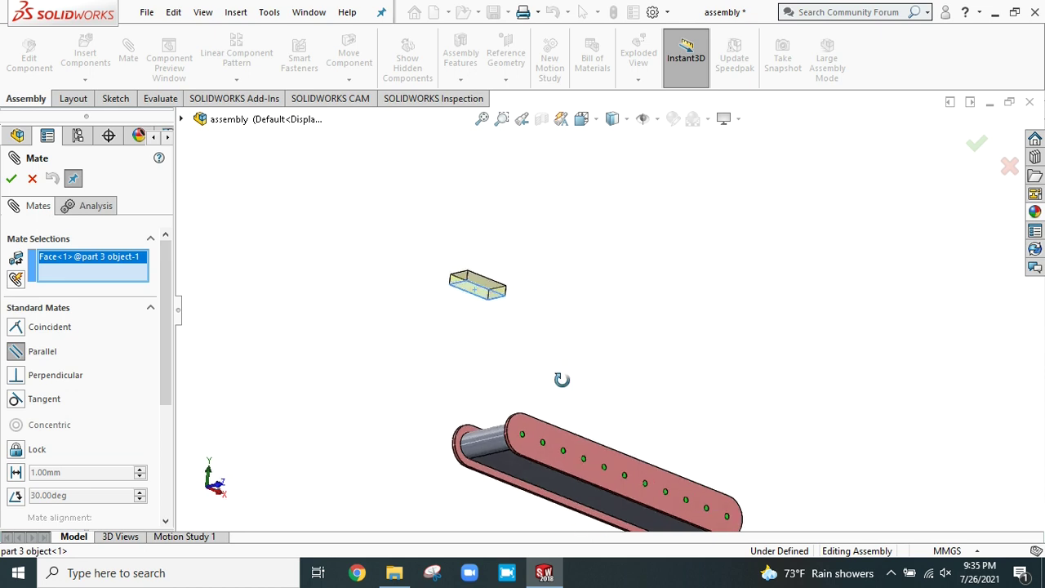
scroll(547, 430, down, 3)
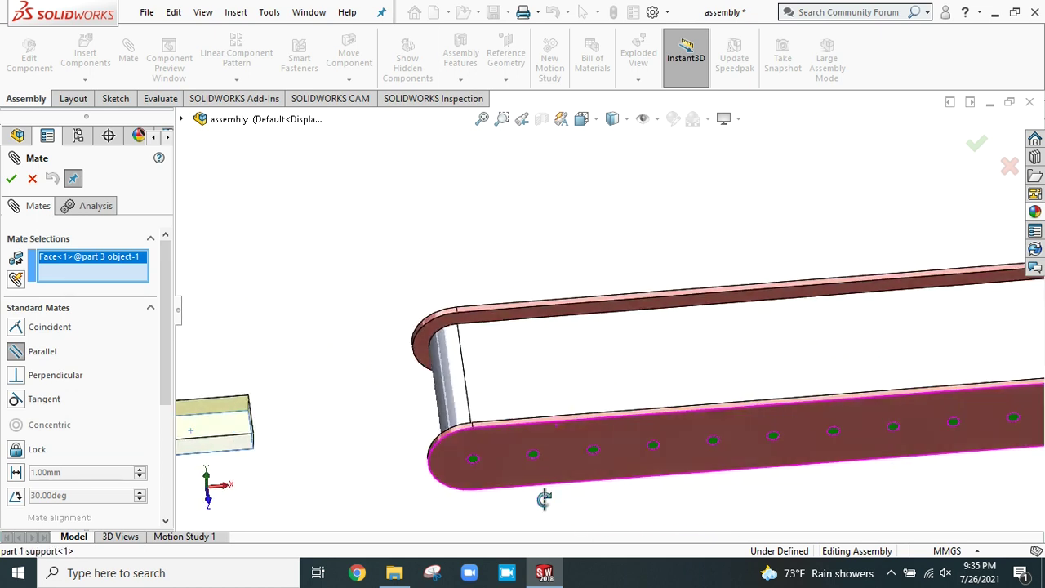
scroll(529, 438, down, 2)
click(482, 413)
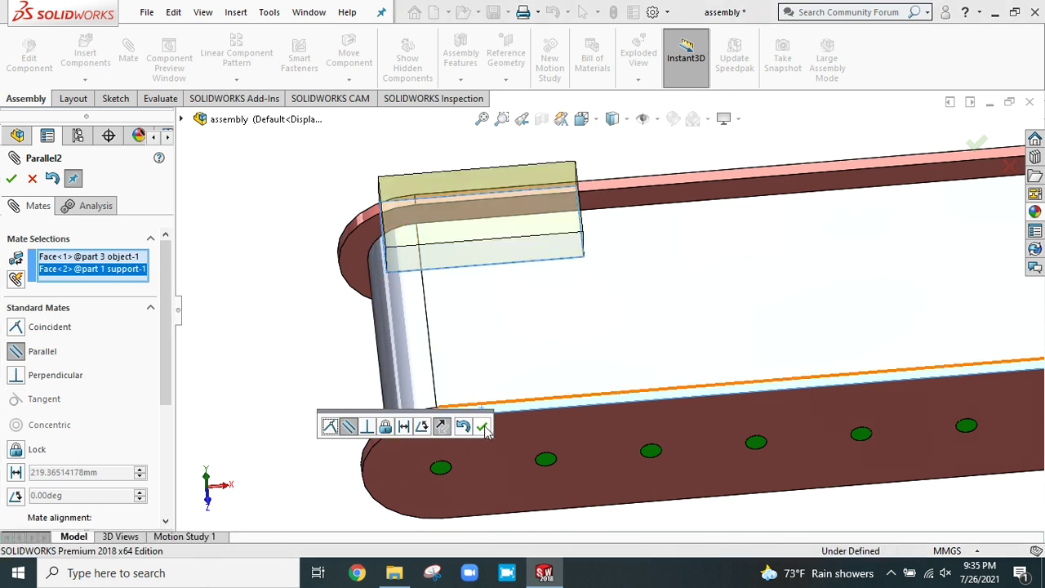
click(482, 426)
scroll(586, 302, up, 2)
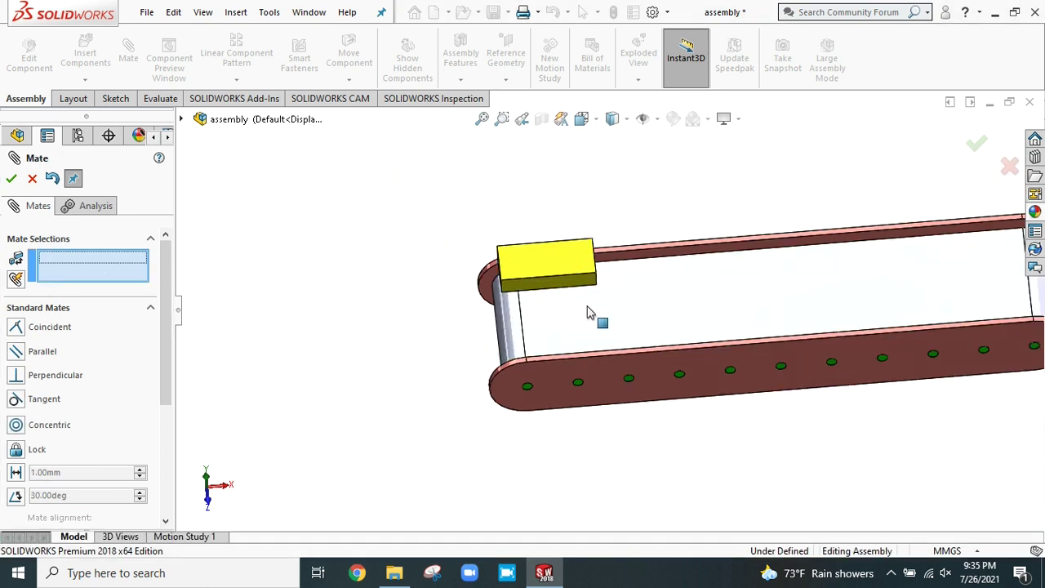
scroll(590, 313, up, 1)
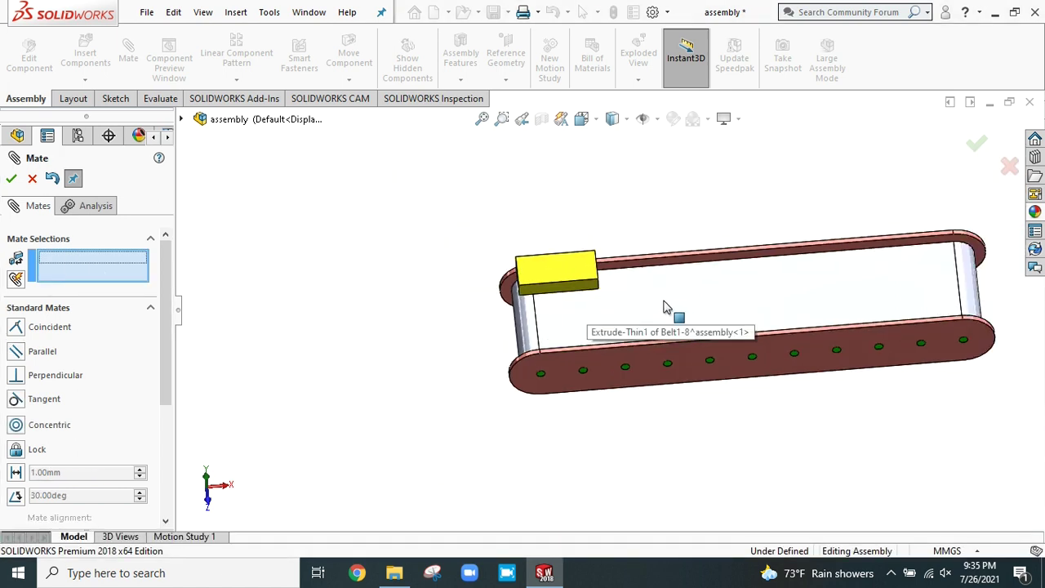
click(12, 178)
Step: Hide the belt component so the rollers underneath are exposed
click(728, 308)
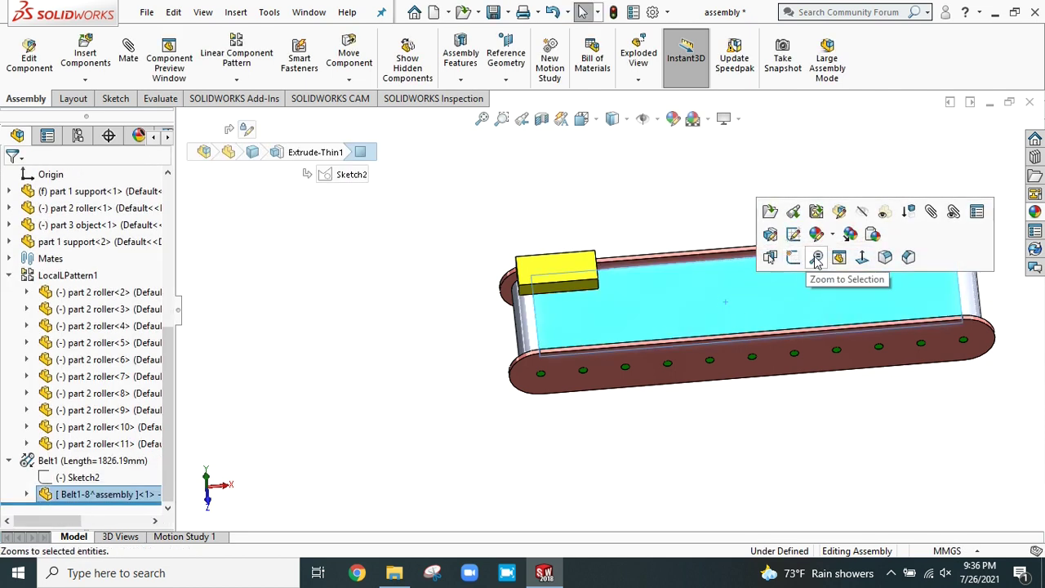
click(860, 213)
scroll(797, 338, up, 3)
middle_drag(797, 338, 689, 299)
scroll(690, 299, down, 5)
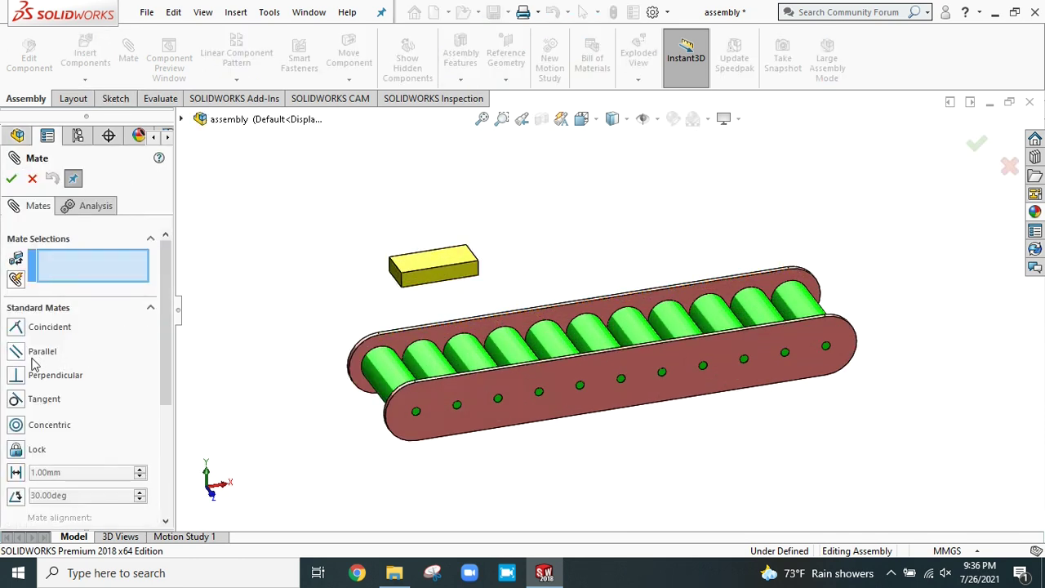
Step: Add a tangent mate between the object's bottom face and the cylindrical face of the first roller
middle_drag(268, 405, 354, 265)
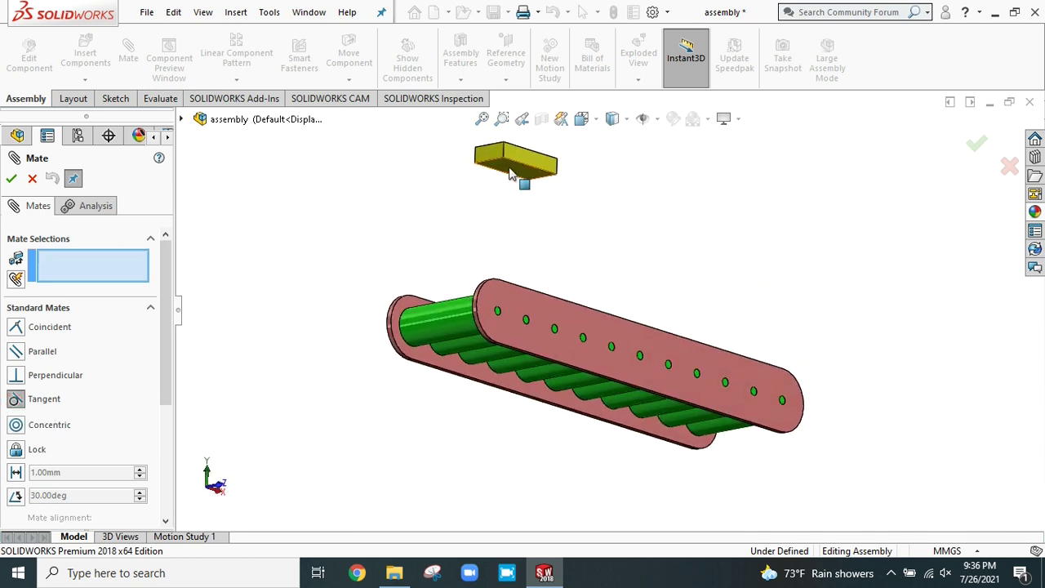
click(508, 169)
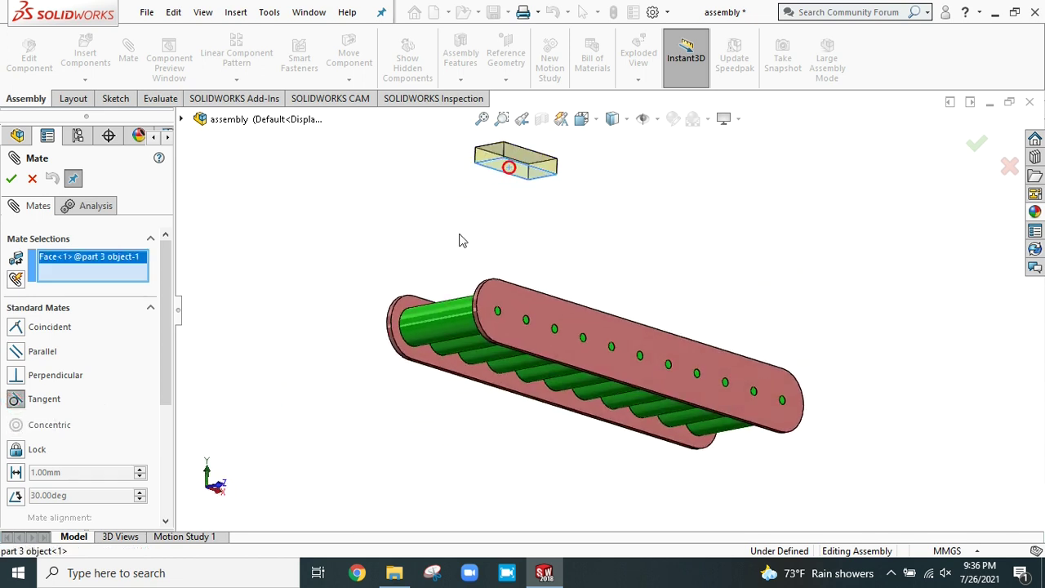
click(433, 313)
click(412, 293)
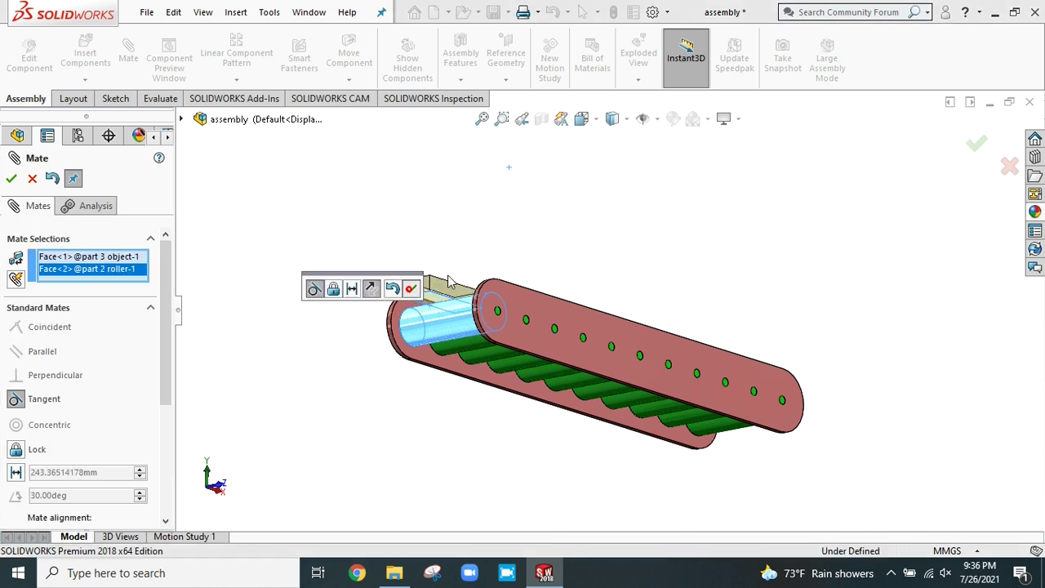
middle_drag(561, 233, 496, 392)
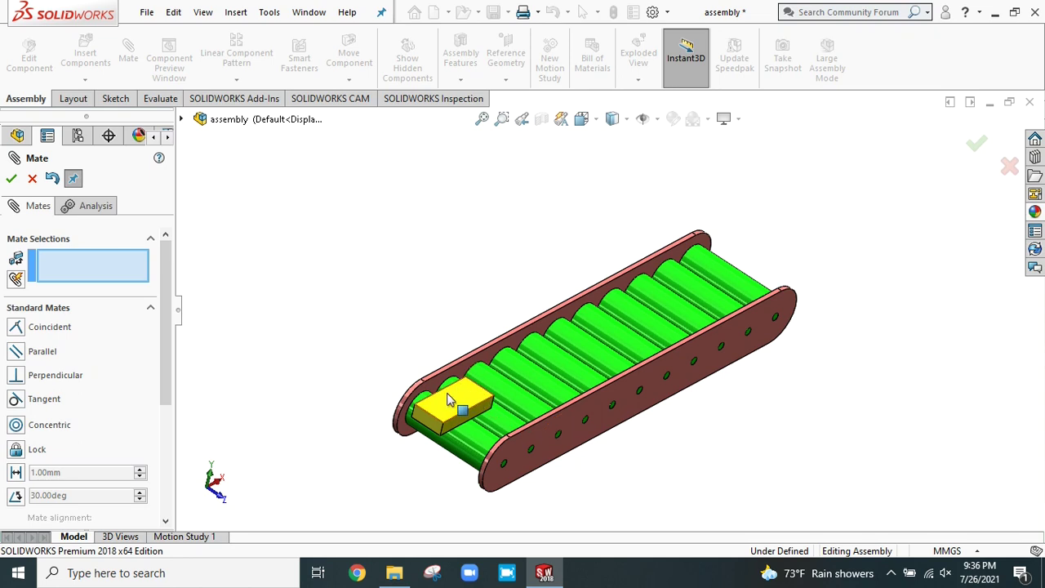
Step: Move the object across the rollers into the space between the two support plates, and finish mating
drag(443, 401, 465, 417)
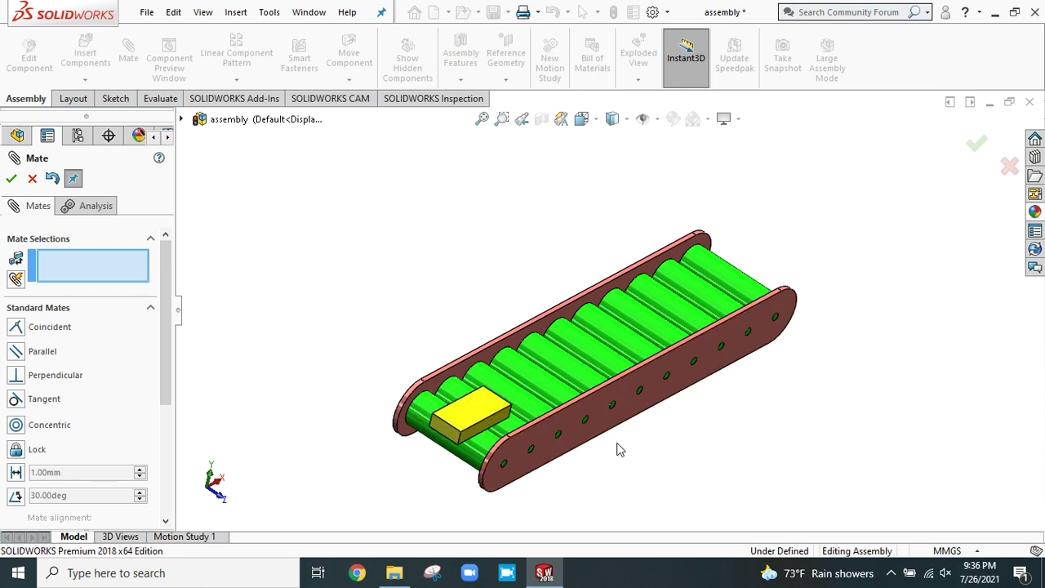
scroll(618, 448, up, 3)
middle_drag(604, 446, 600, 245)
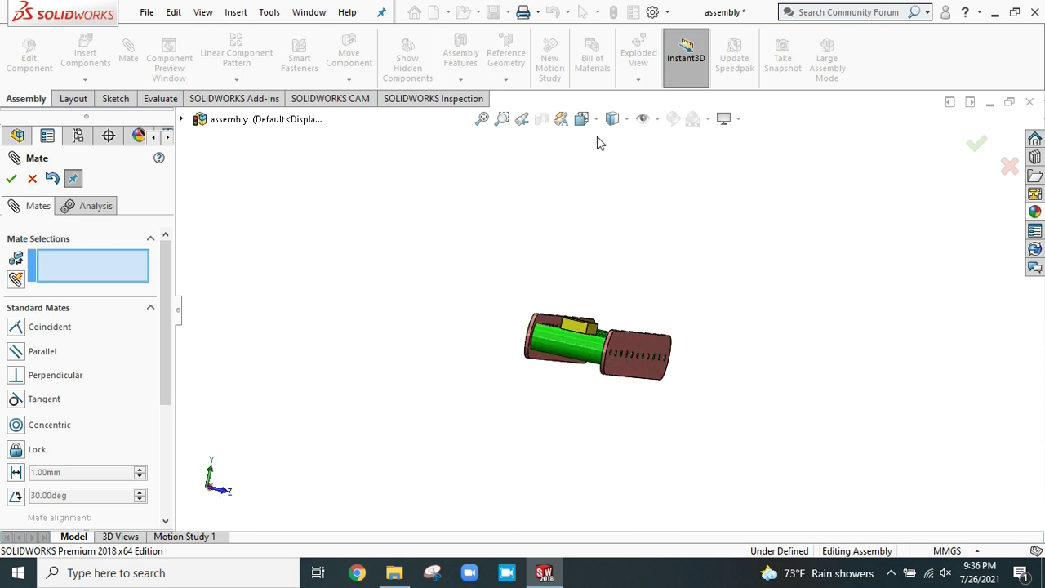
click(594, 120)
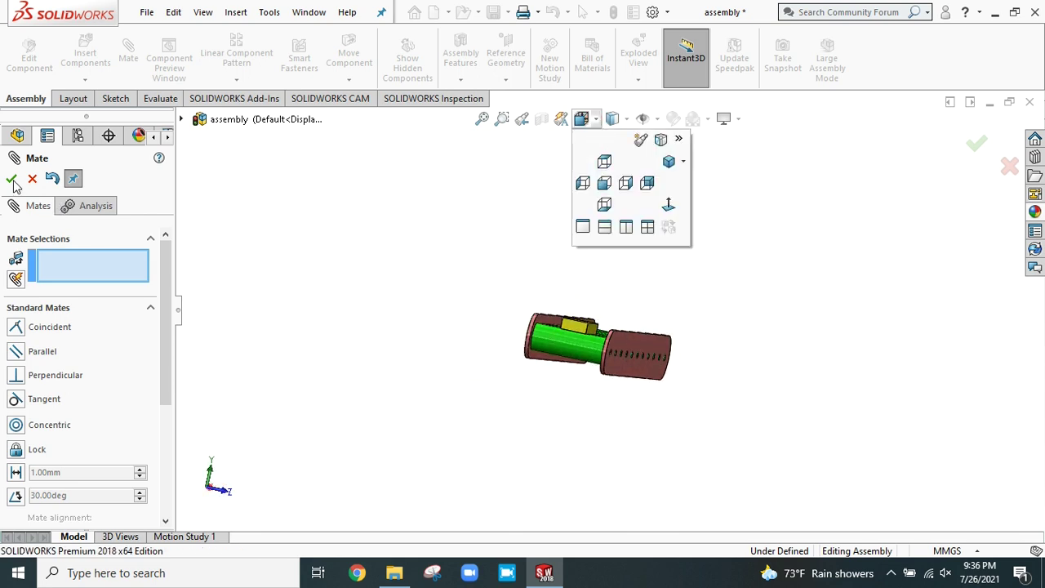
key(Escape)
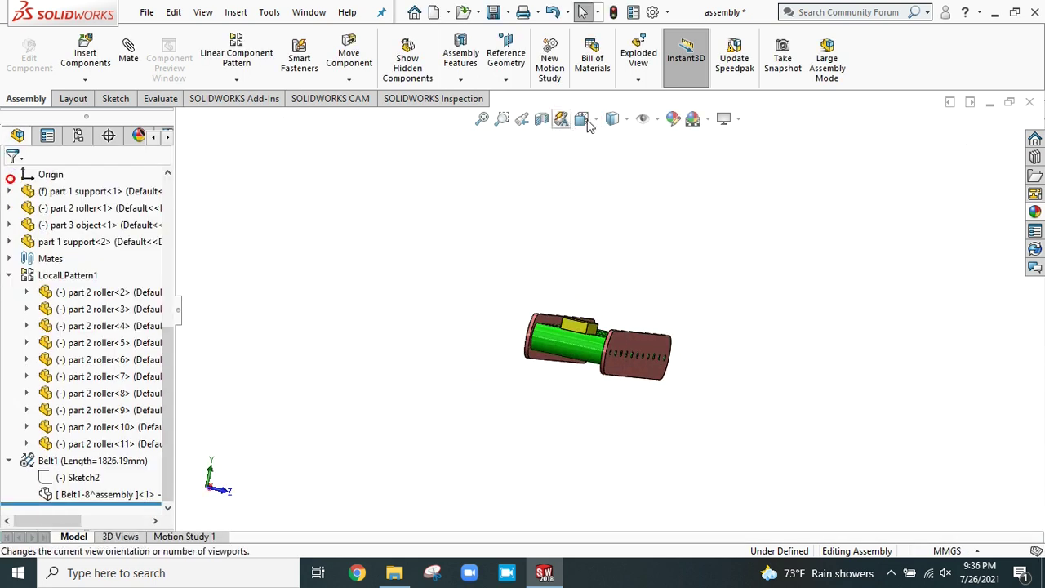
Step: Switch to the Front view and slide the object slightly inward along the conveyor at the first roller
click(599, 120)
click(625, 183)
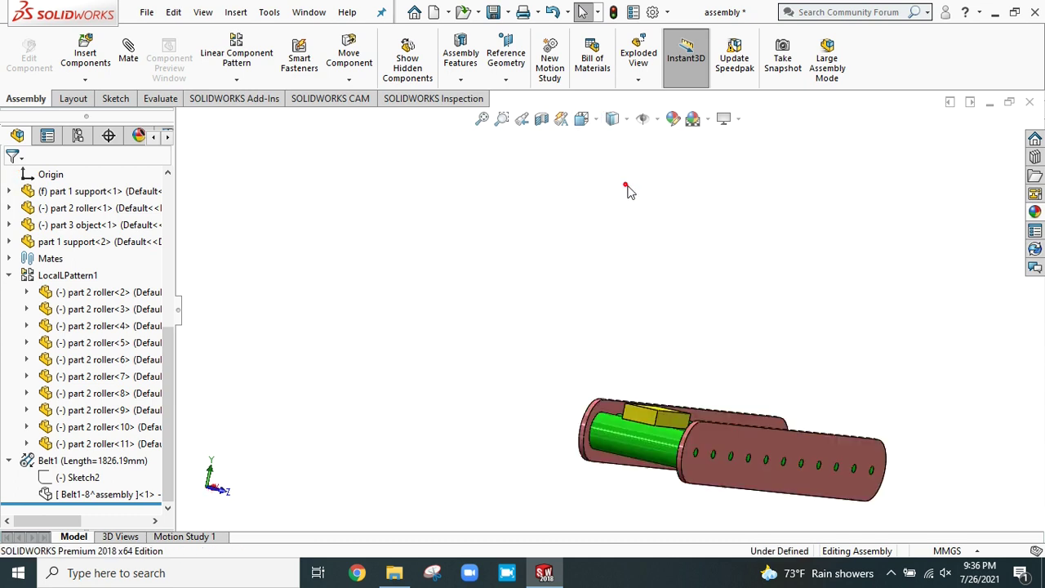
drag(567, 205, 683, 219)
key(Escape)
scroll(753, 229, up, 3)
middle_drag(753, 229, 612, 122)
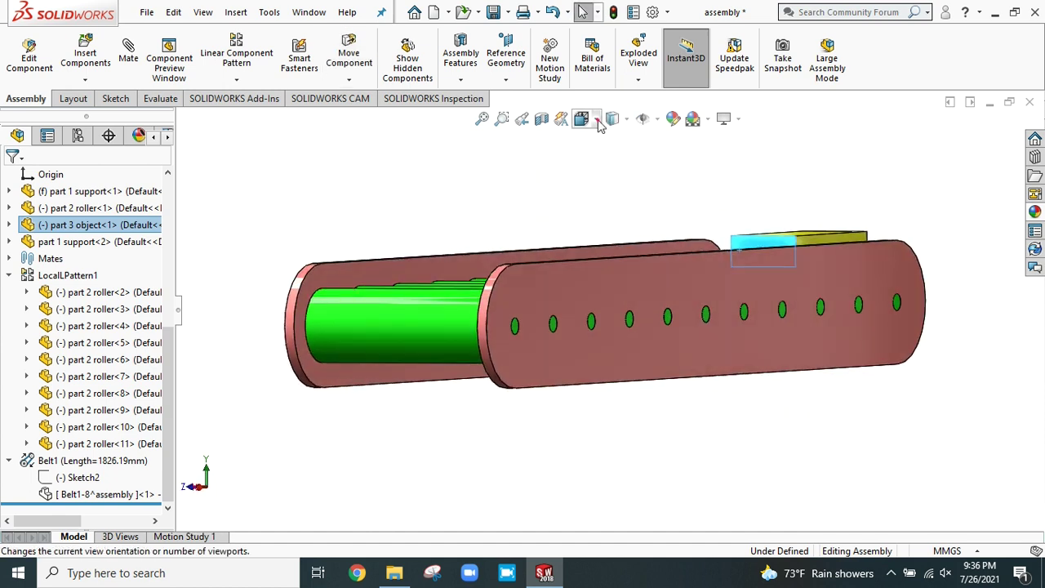
click(597, 120)
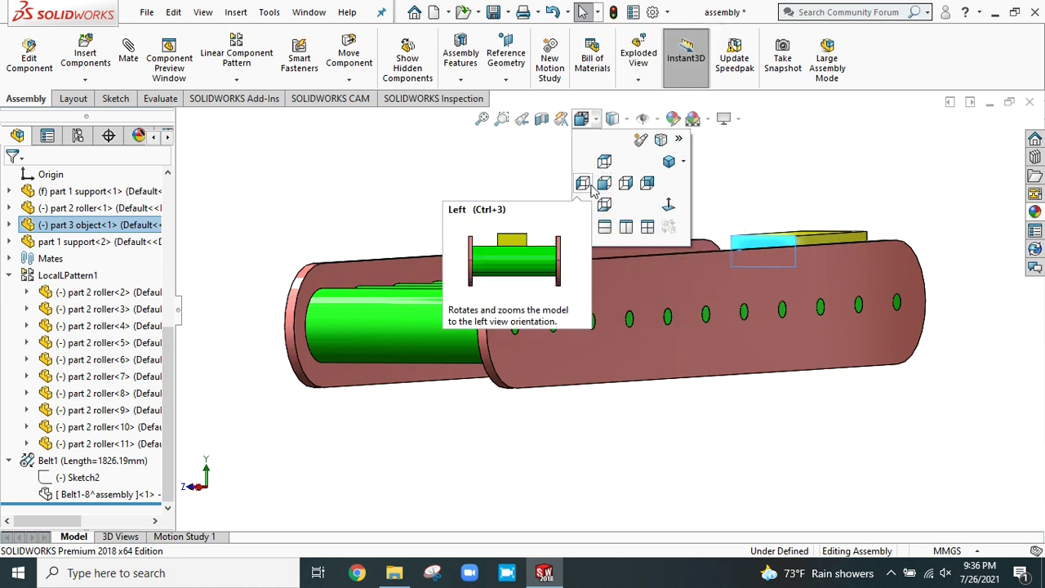
click(604, 182)
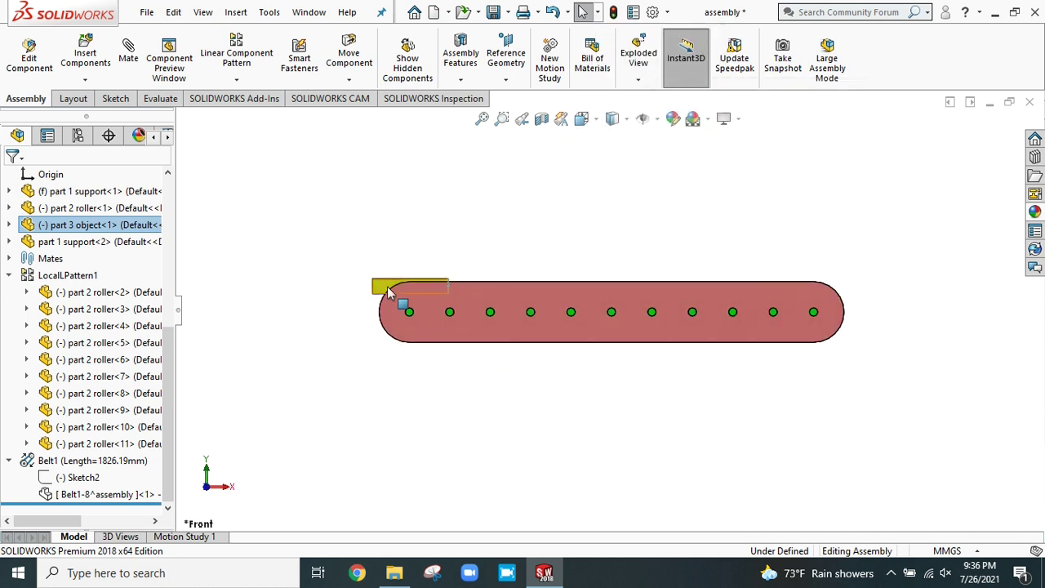
drag(384, 287, 394, 283)
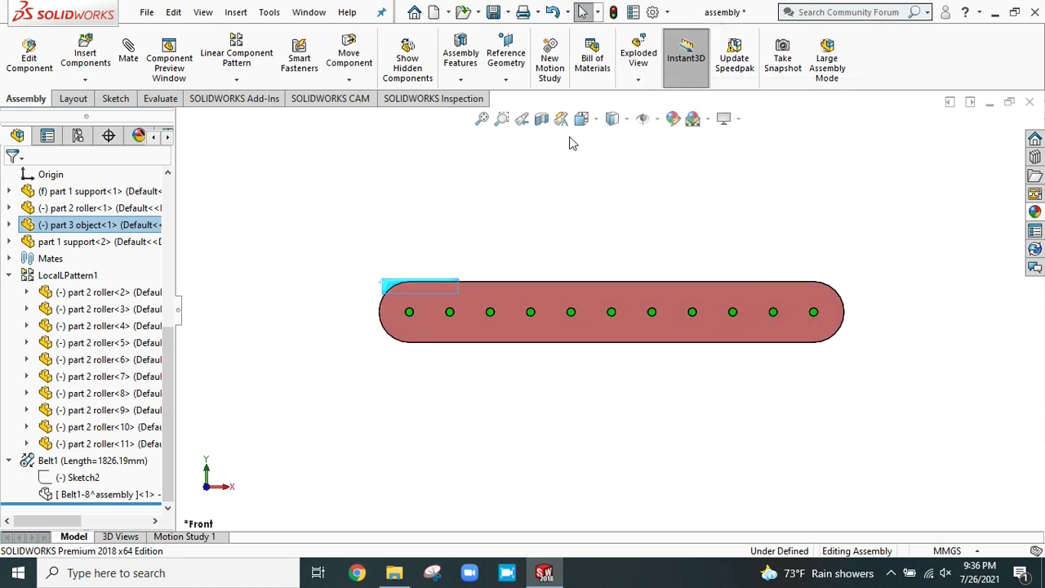
Step: Change the display style to Hidden Lines Visible and adjust the object's position along the conveyor above the first two rollers
click(595, 121)
click(612, 118)
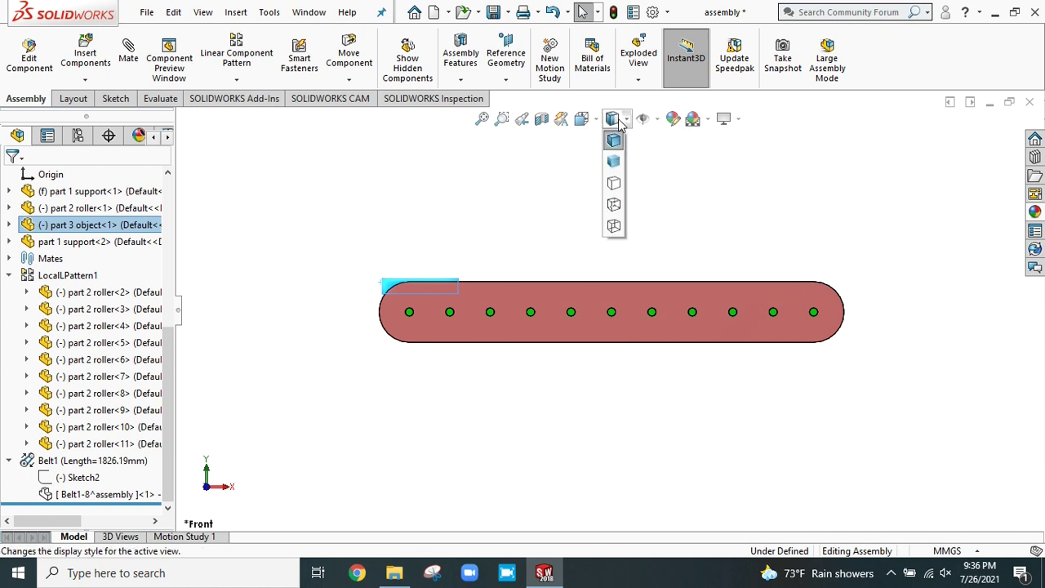
click(614, 205)
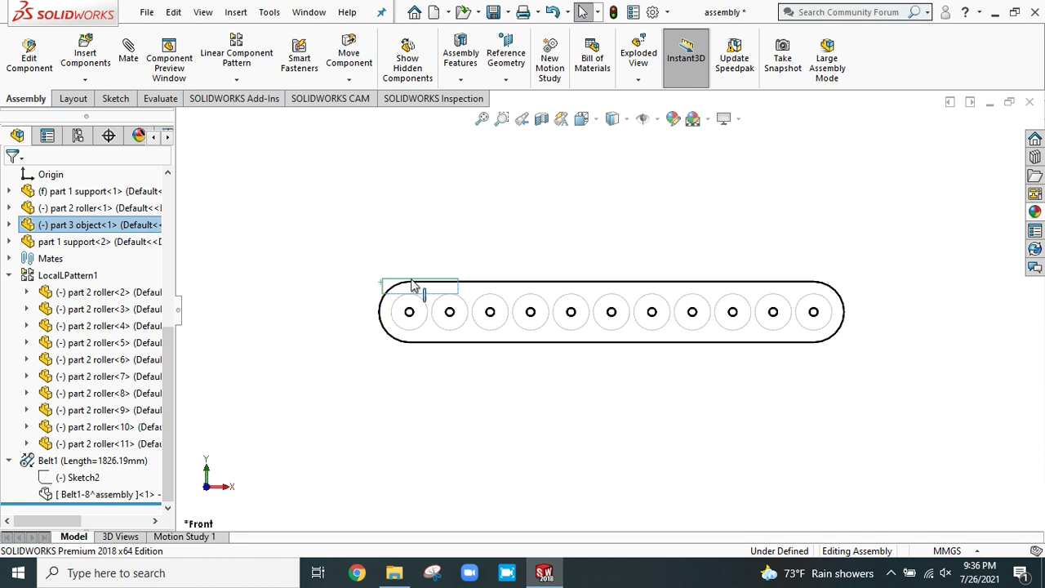
drag(392, 284, 465, 291)
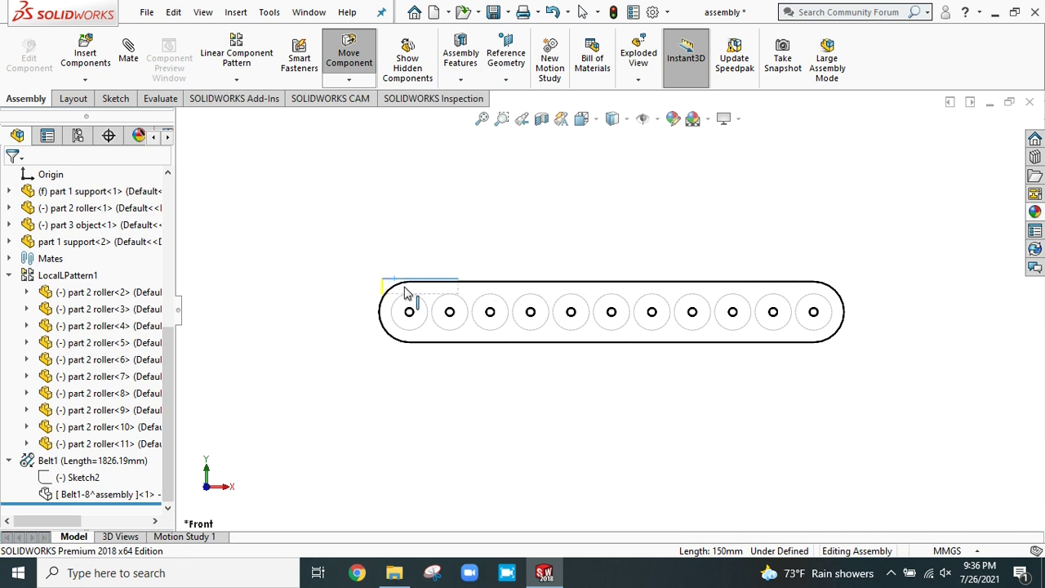
key(Escape)
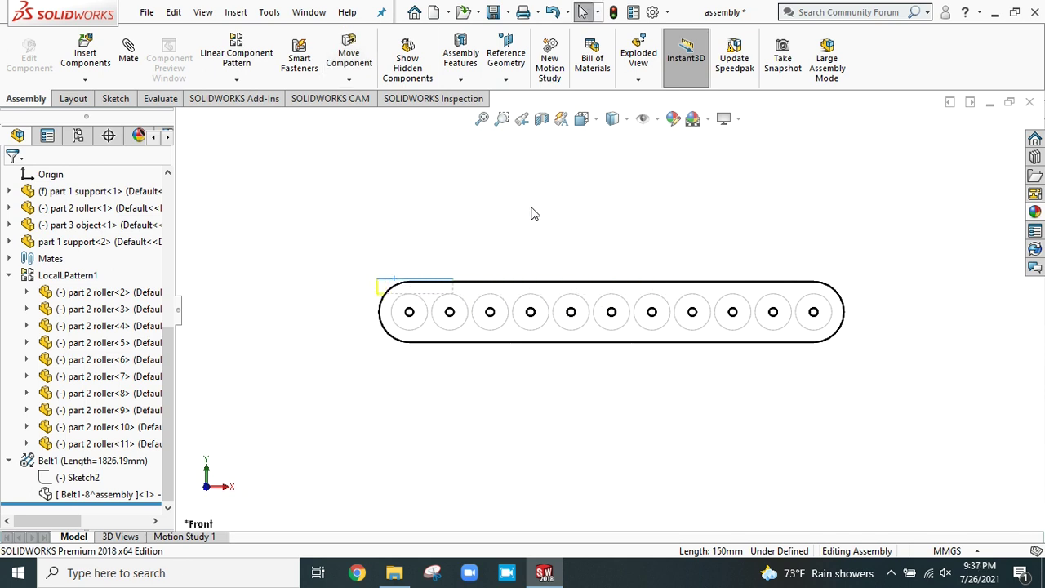
Step: Return the display style to Shaded With Edges
click(626, 119)
click(616, 147)
mouse_move(555, 257)
middle_down()
mouse_move(590, 230)
mouse_move(594, 285)
mouse_move(608, 310)
mouse_move(662, 280)
middle_up()
scroll(661, 280, down, 1)
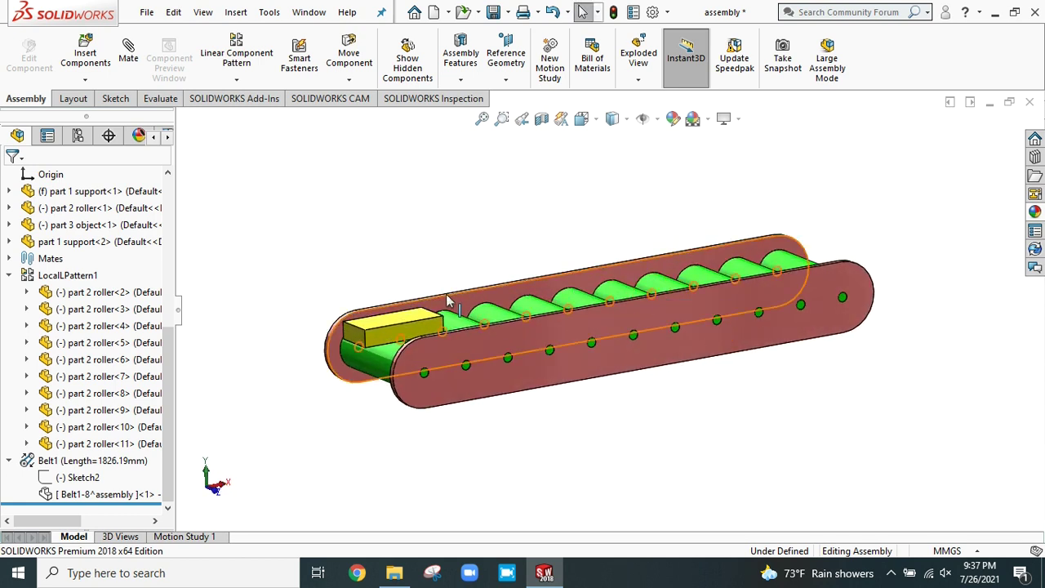
Step: Suppress the object's Parallel2 and Tangent1 mates so it is free to move
click(10, 258)
click(71, 395)
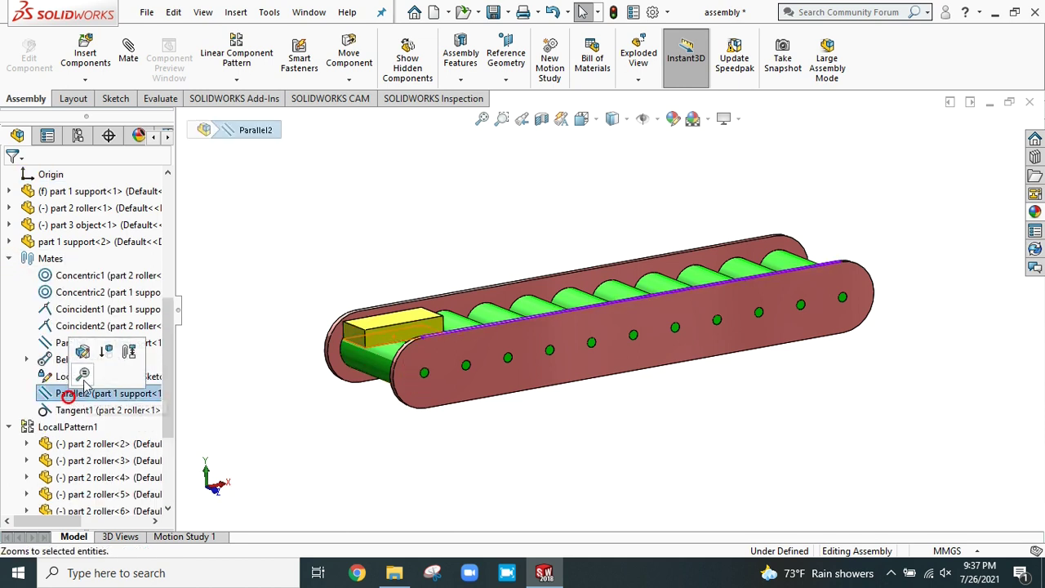
click(108, 352)
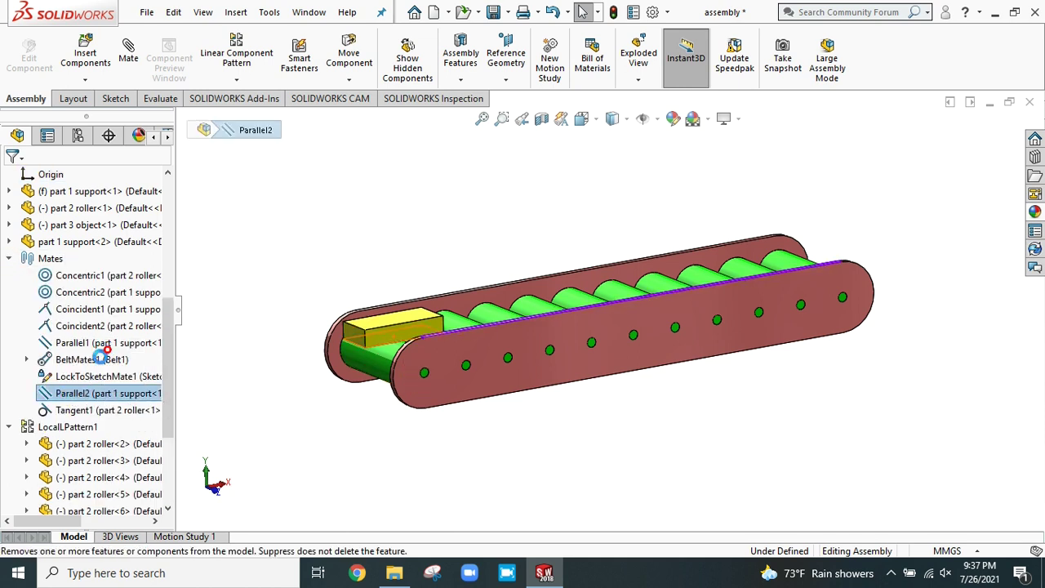
click(65, 410)
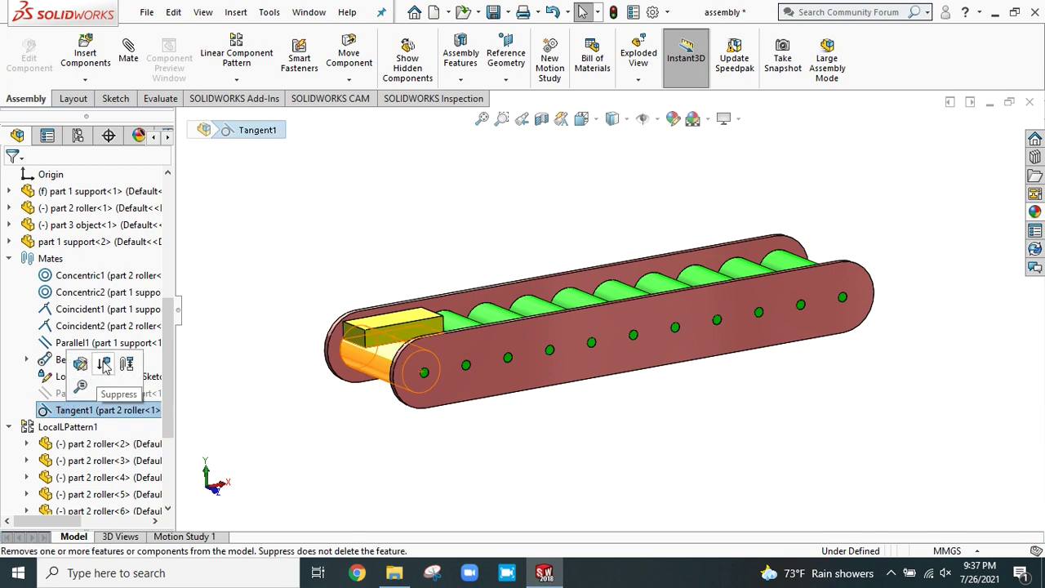
click(104, 365)
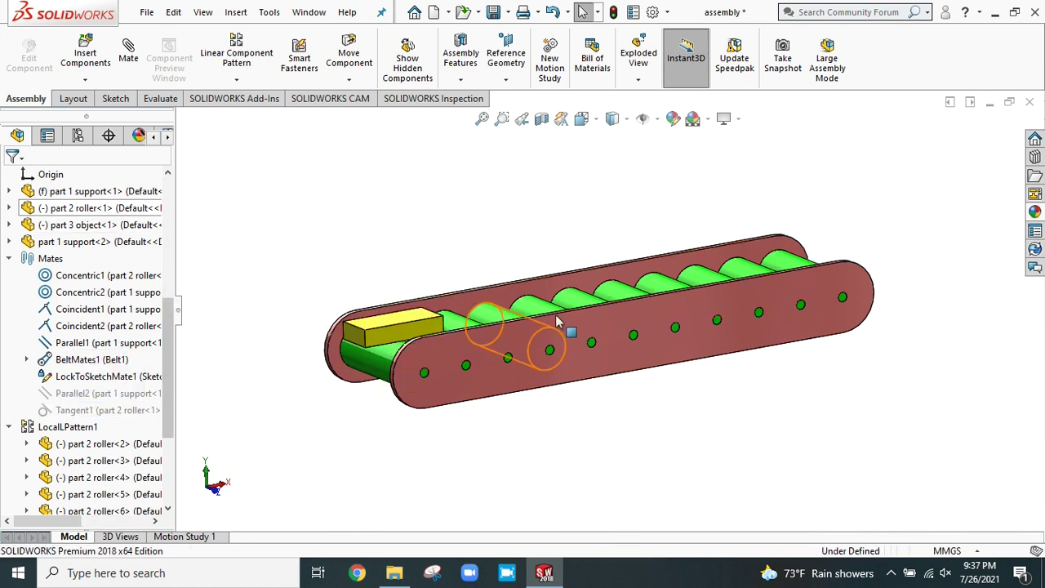
key(f)
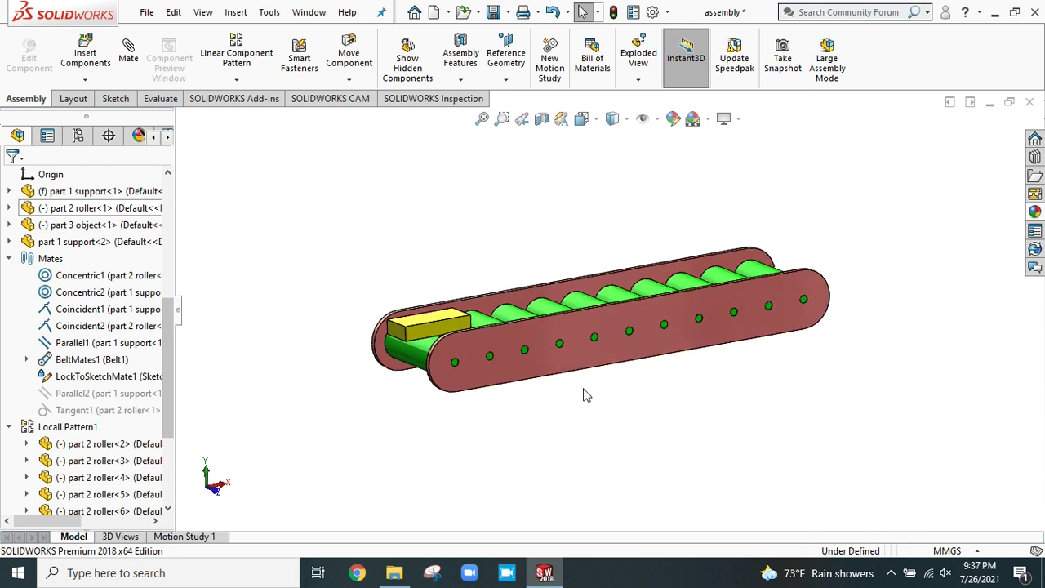
scroll(584, 395, down, 1)
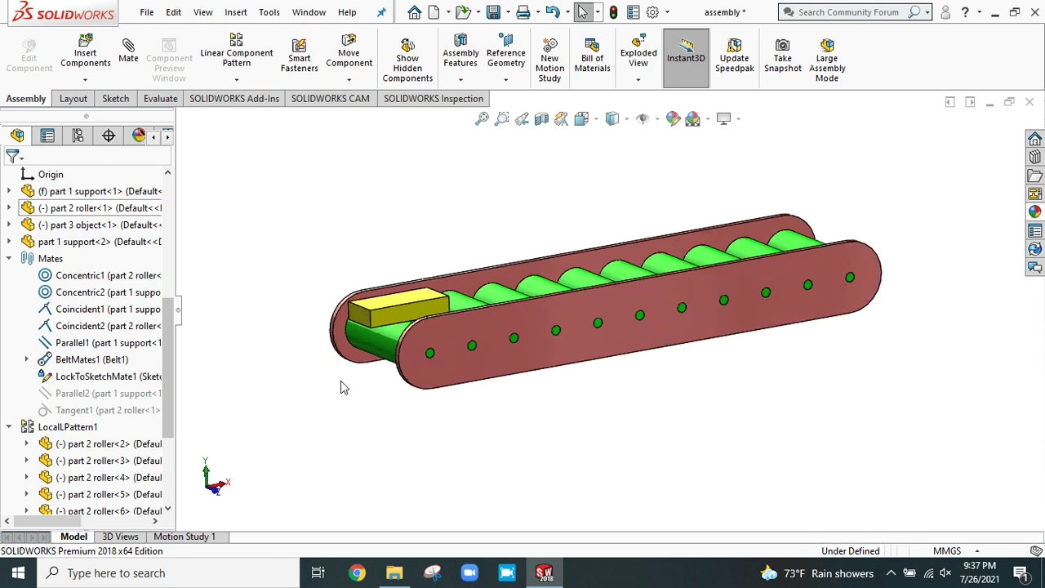
Step: Save the assembly and all modified documents, storing the virtual belt part internally inside the assembly
click(146, 12)
click(180, 179)
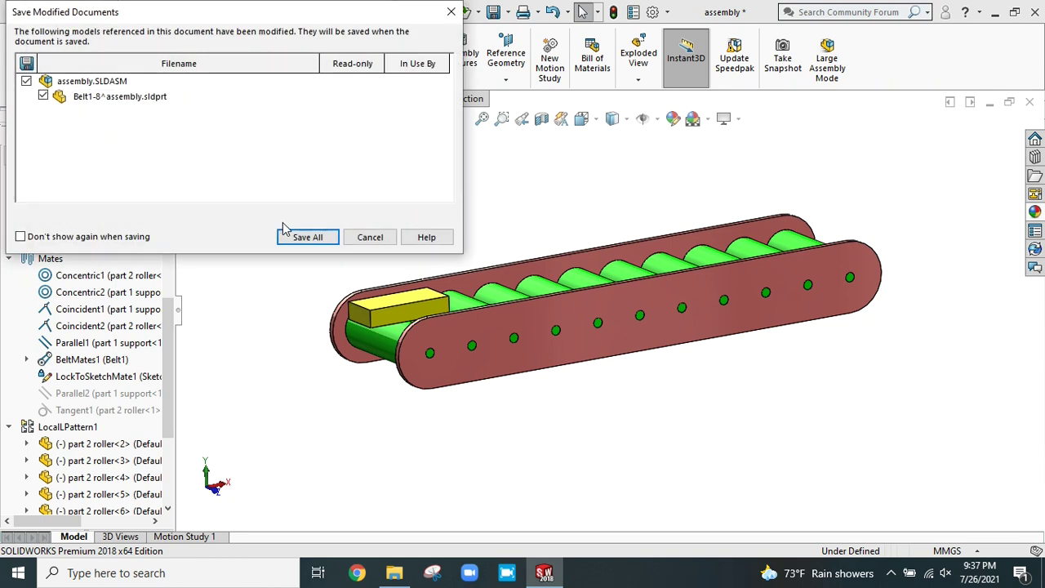
click(315, 236)
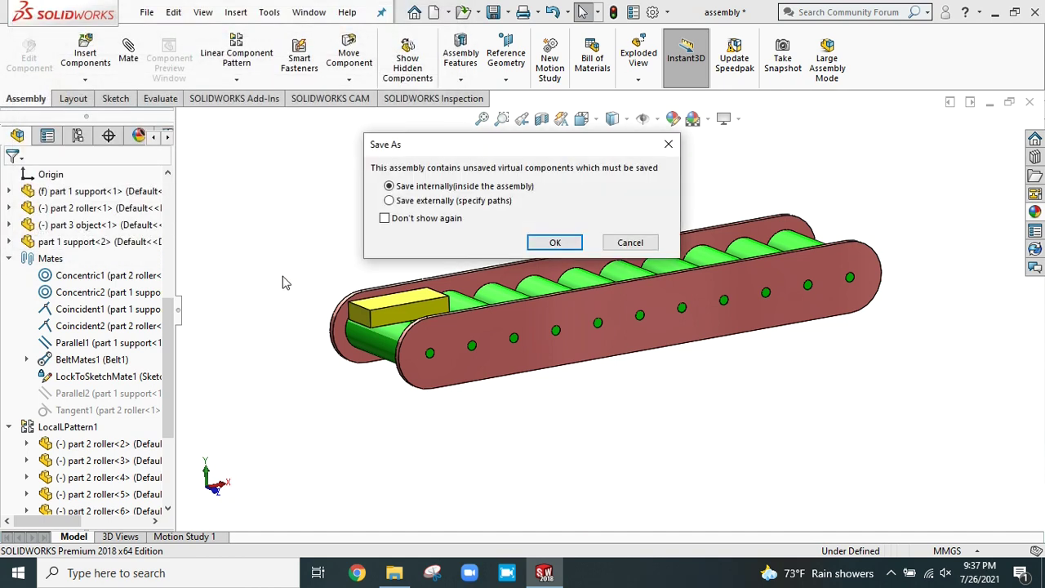
click(541, 244)
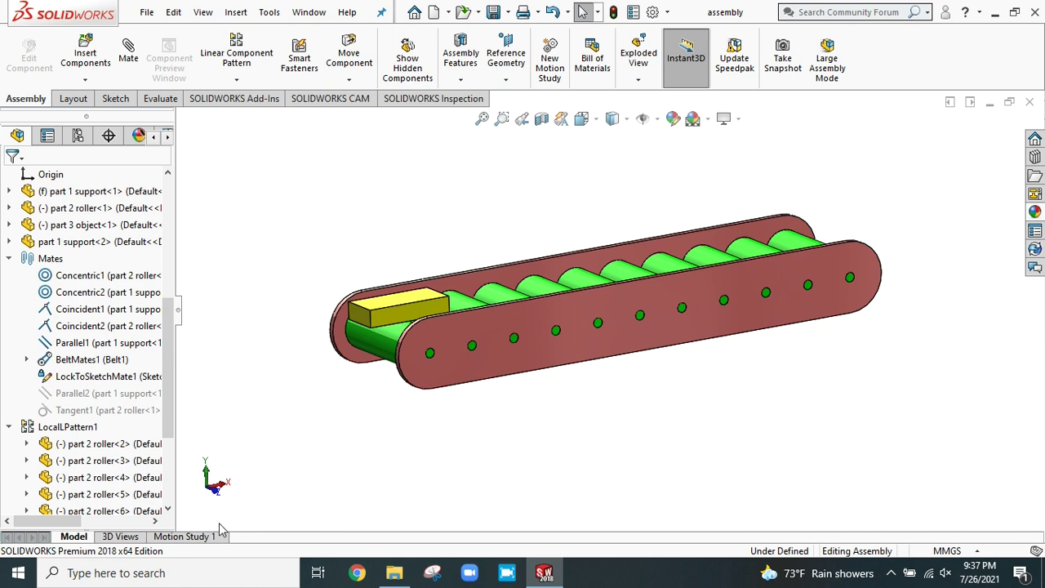
Step: Open Motion Study 1 and add a rotary motor to the first roller, running at a constant speed of 20 RPM
click(184, 536)
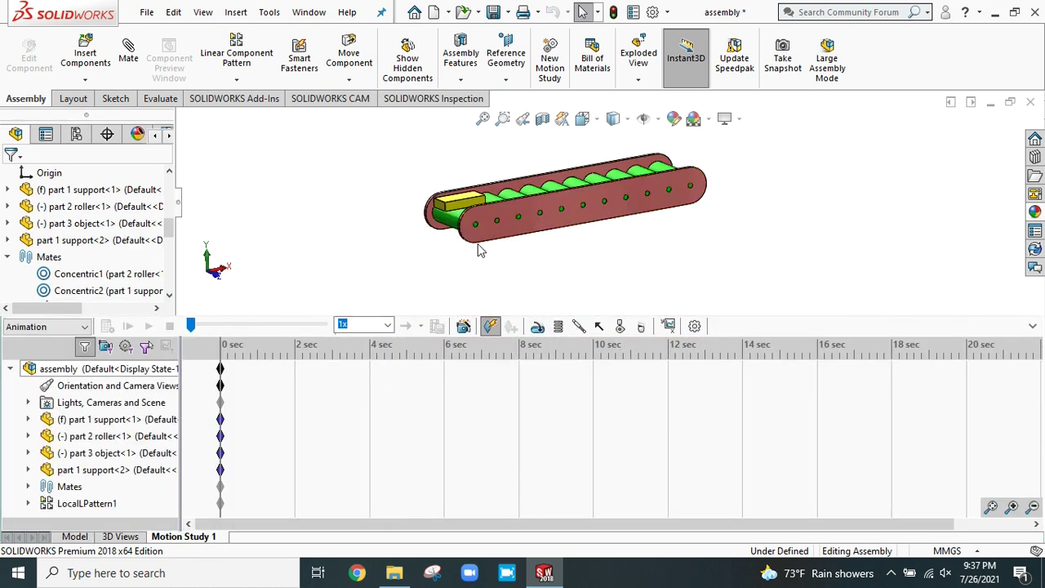
scroll(470, 183, down, 2)
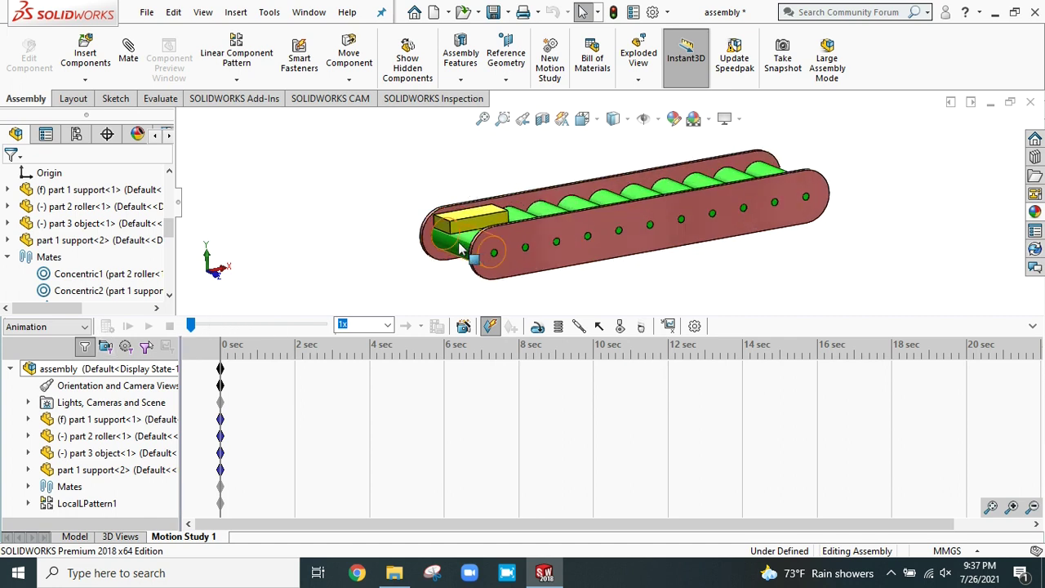
click(540, 326)
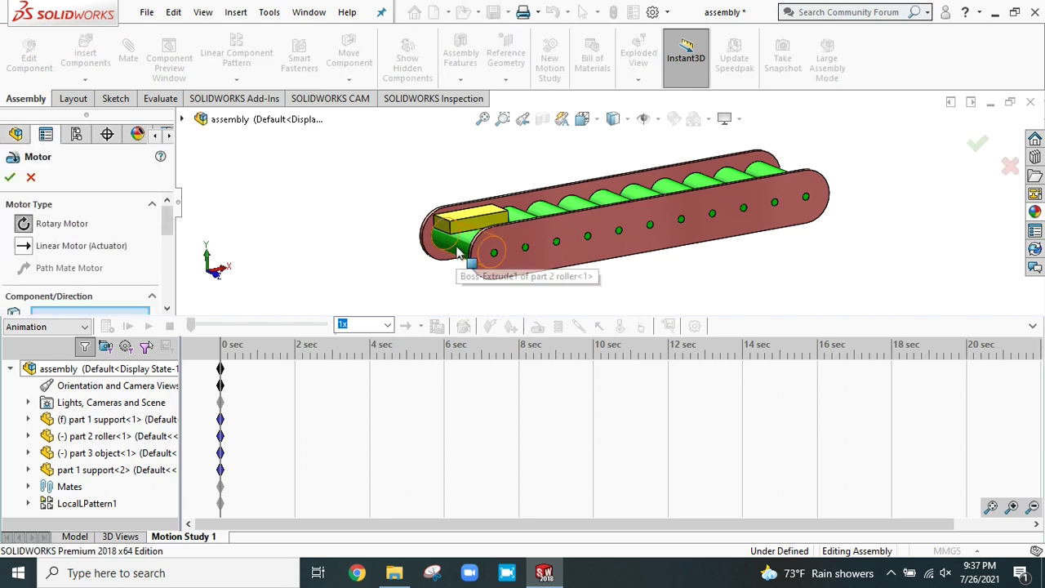
click(457, 250)
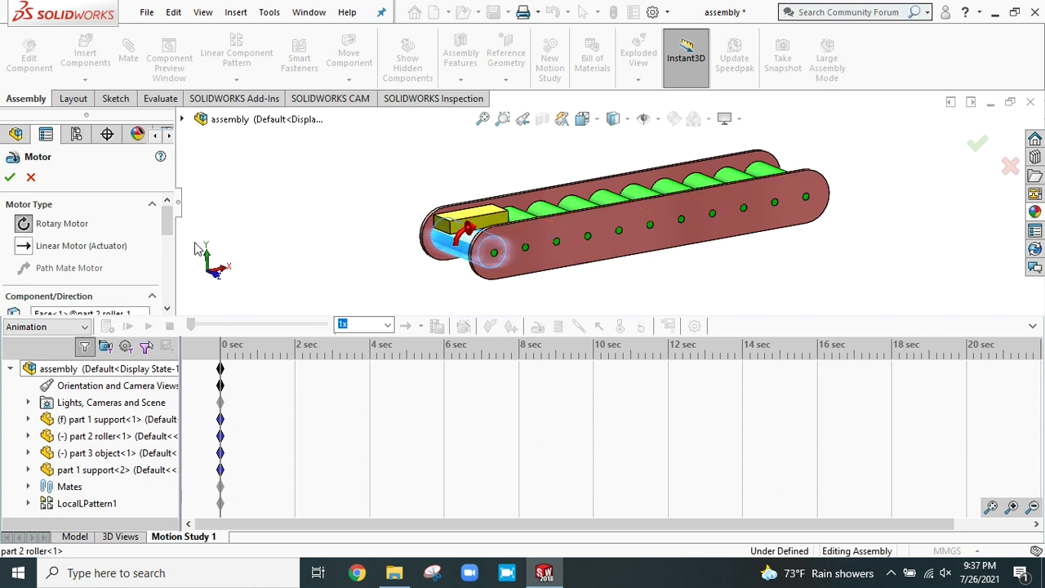
scroll(167, 216, down, 6)
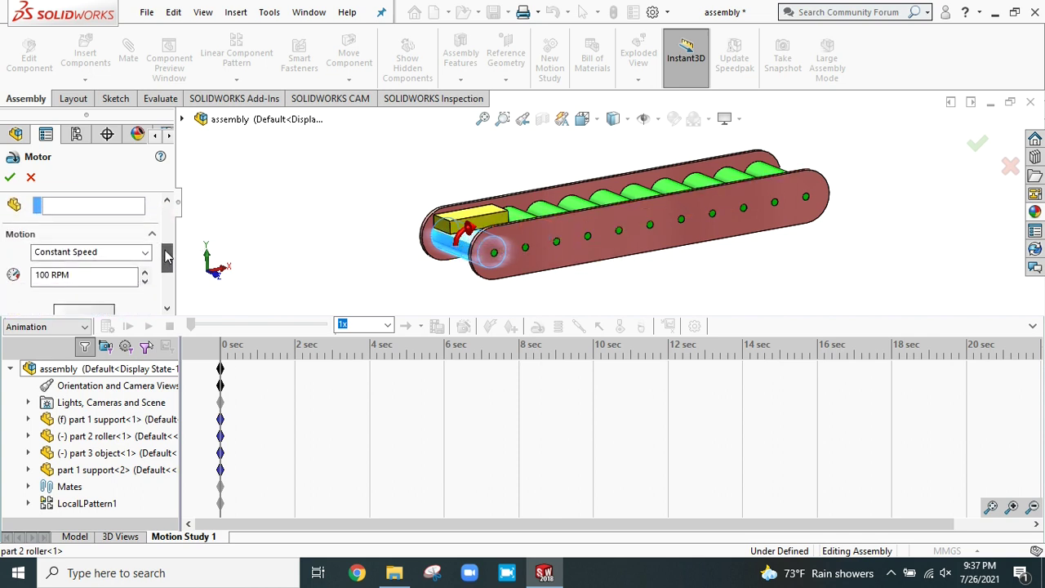
double_click(49, 265)
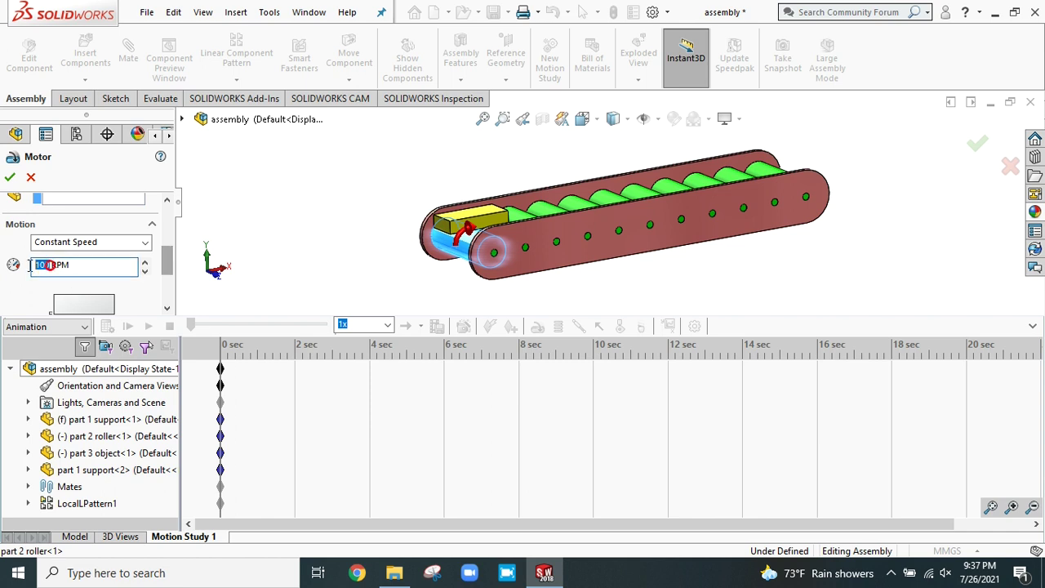
text(20)
click(9, 178)
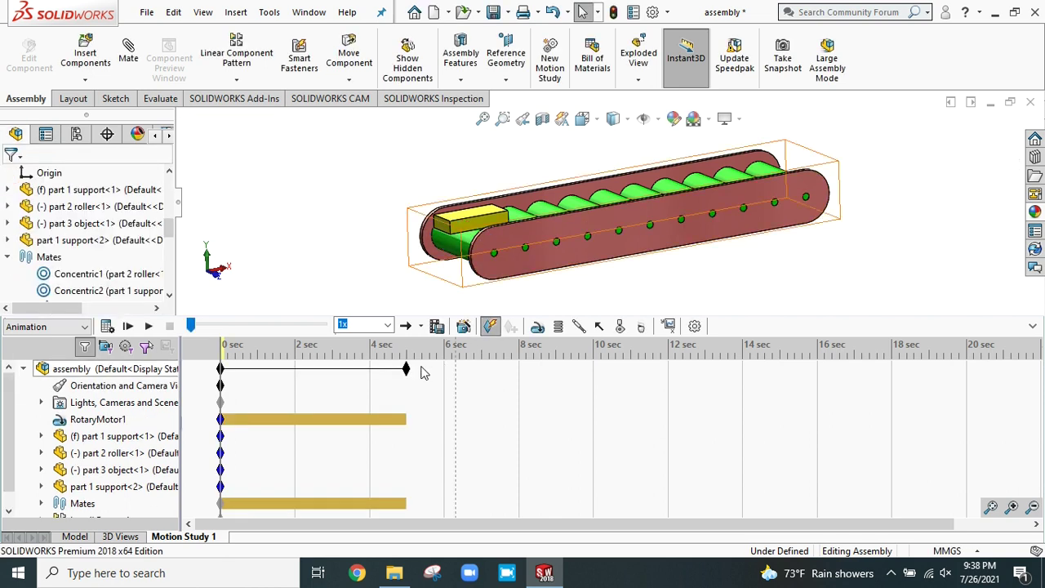
Step: Extend the motion study's duration to about 11 seconds on the timeline
drag(412, 376, 551, 371)
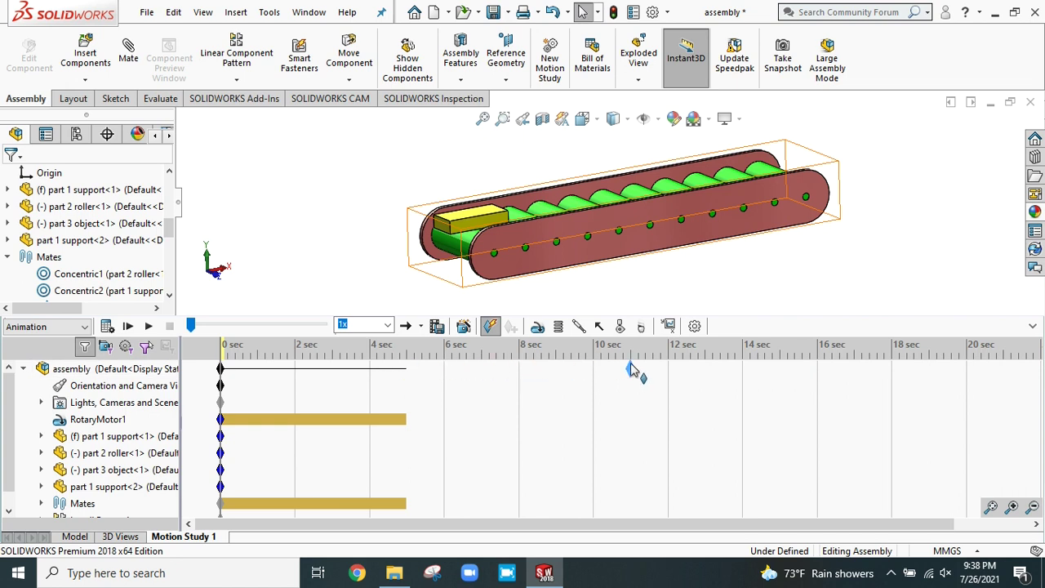
drag(633, 368, 630, 369)
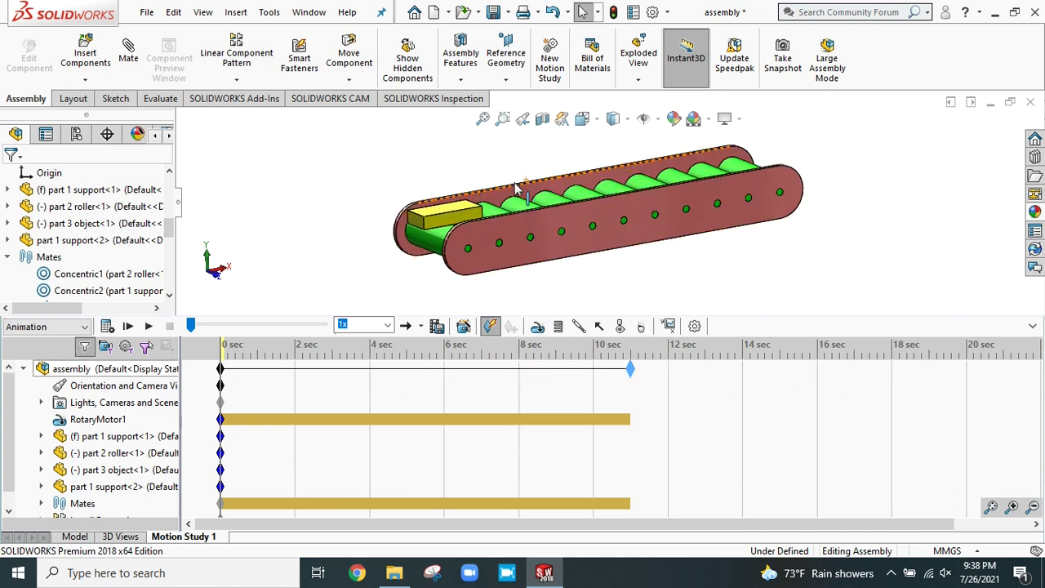
scroll(516, 187, down, 1)
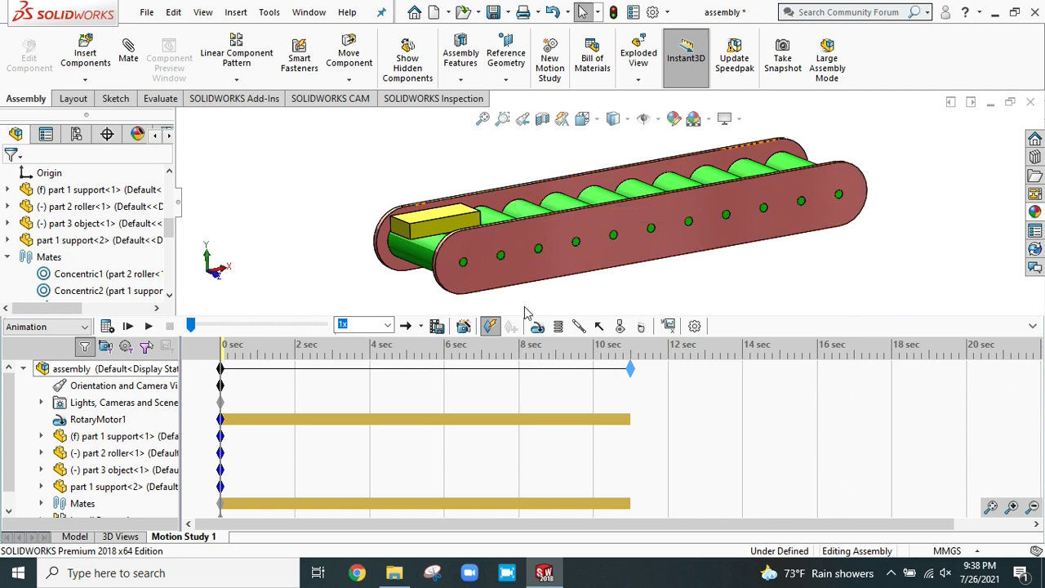
Step: Start a solid-body contact that uses contact groups and assign the yellow object to the first group
click(620, 327)
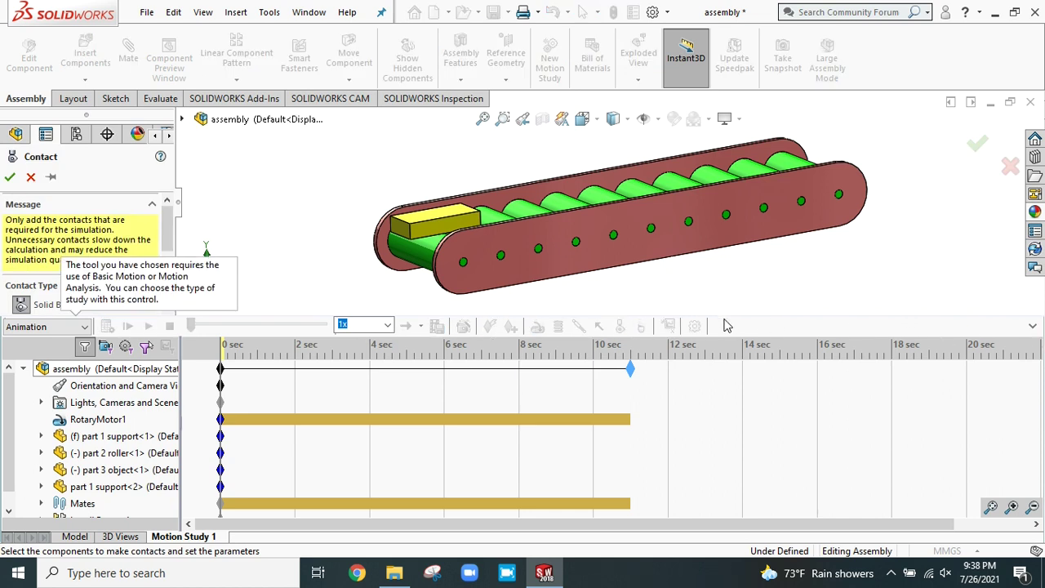
drag(727, 326, 713, 412)
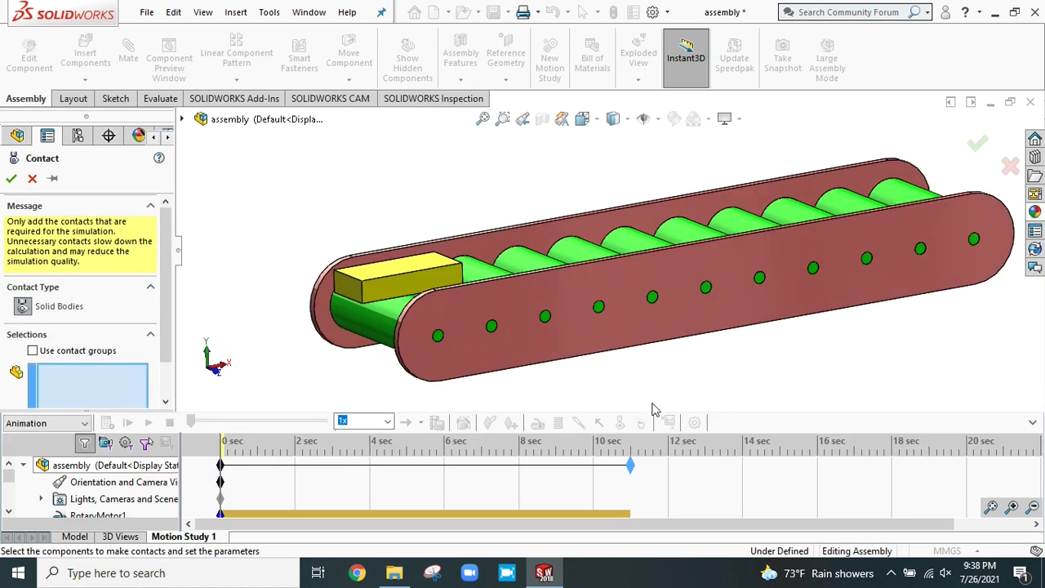
click(32, 351)
scroll(163, 269, down, 3)
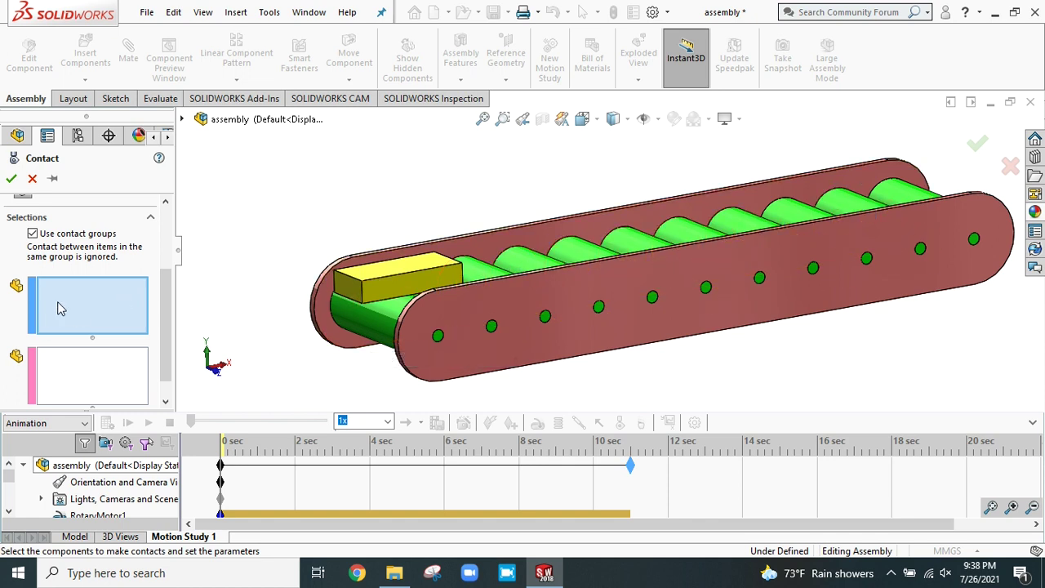
click(390, 286)
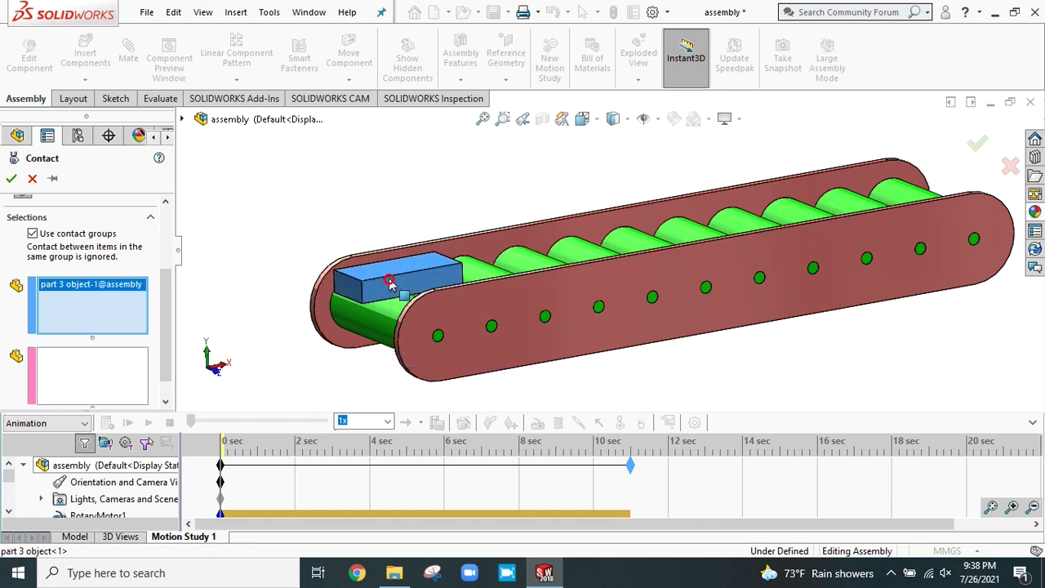
Step: Assign all eleven rollers along the conveyor to the second contact group
click(88, 373)
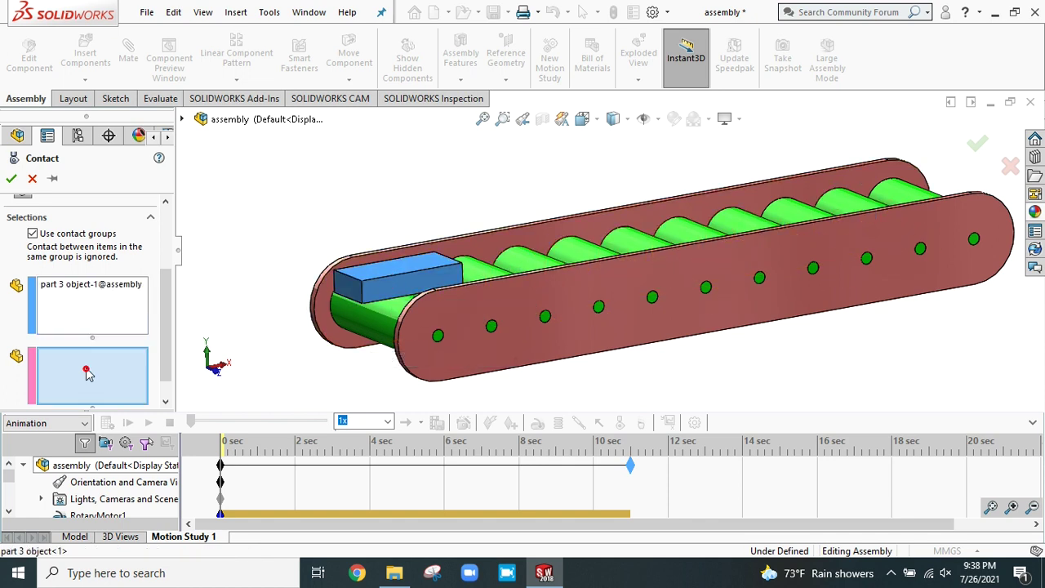
click(361, 318)
middle_drag(488, 277, 488, 302)
click(448, 333)
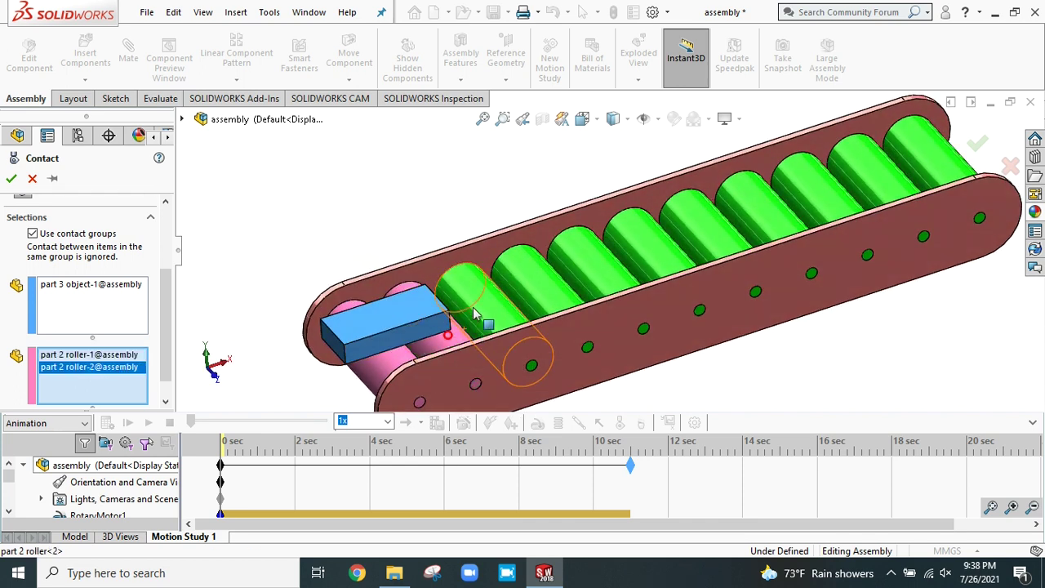
click(488, 308)
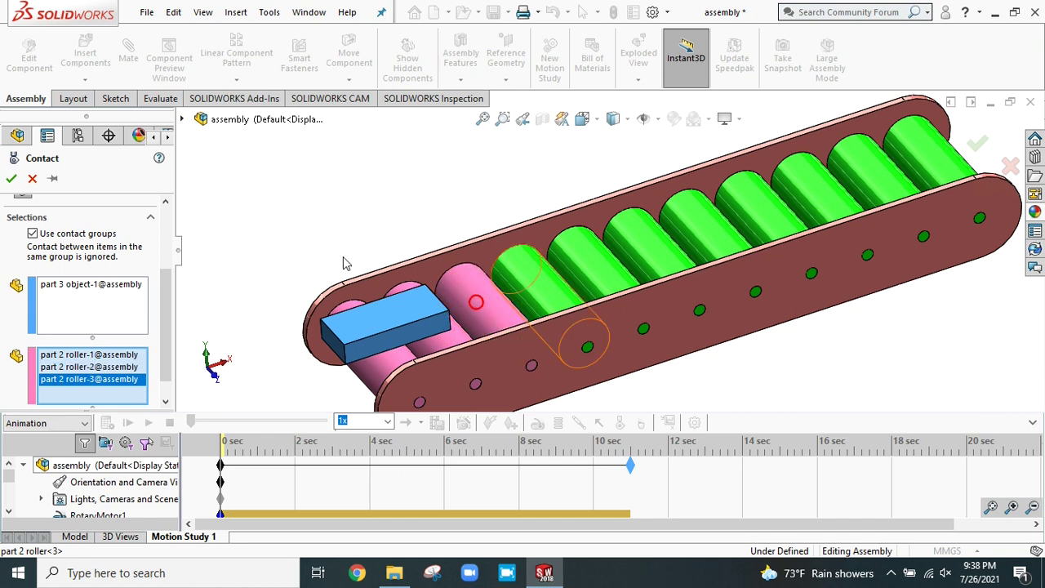
click(538, 284)
click(598, 263)
click(647, 244)
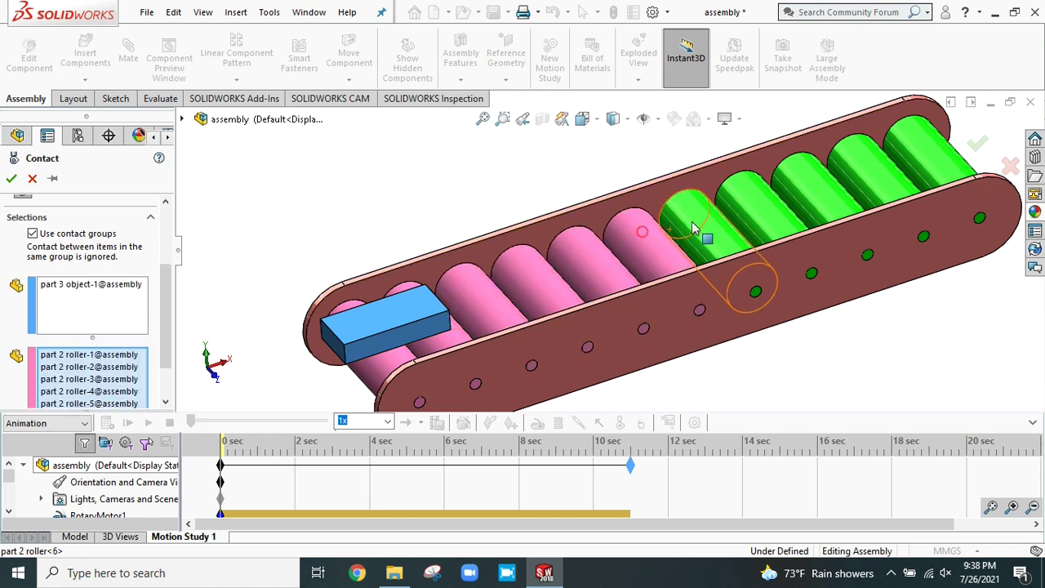
click(693, 225)
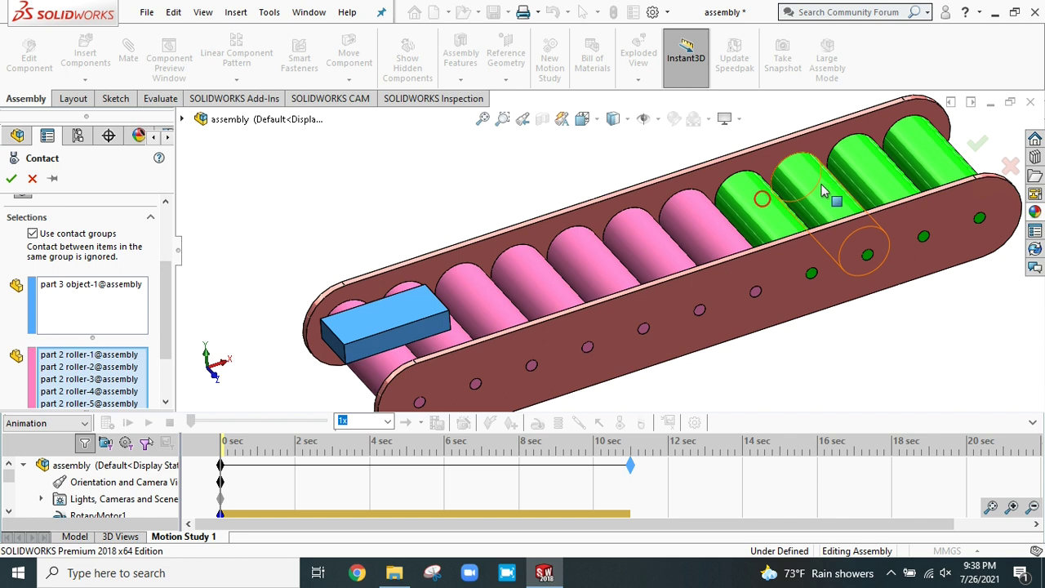
click(773, 211)
click(868, 191)
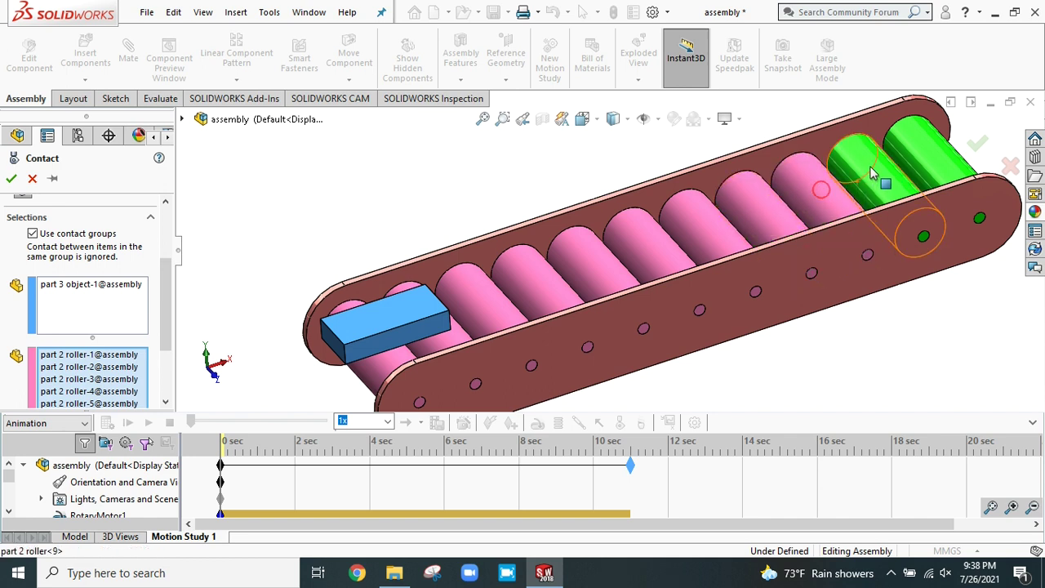
click(924, 162)
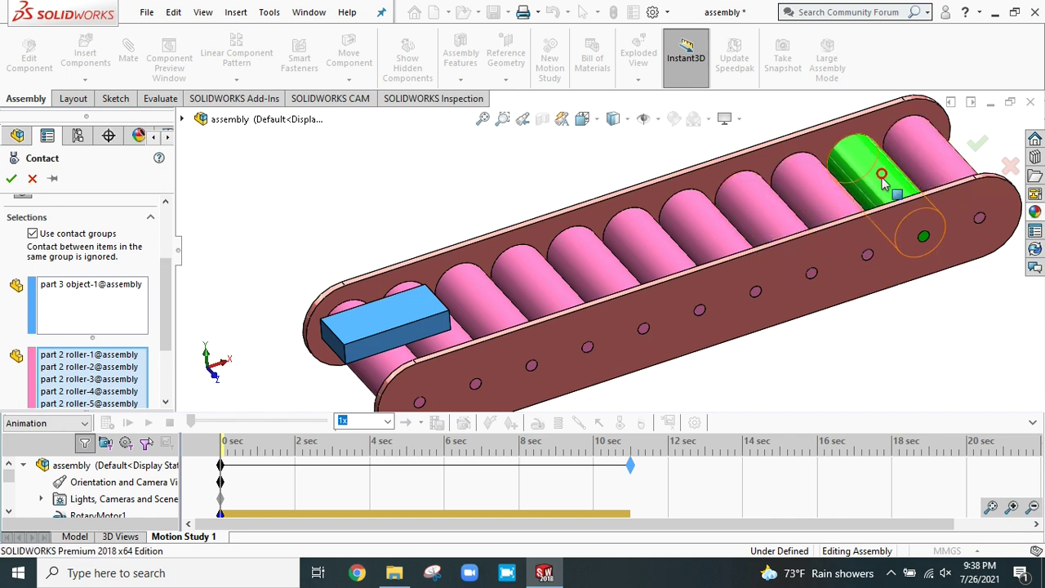
click(869, 181)
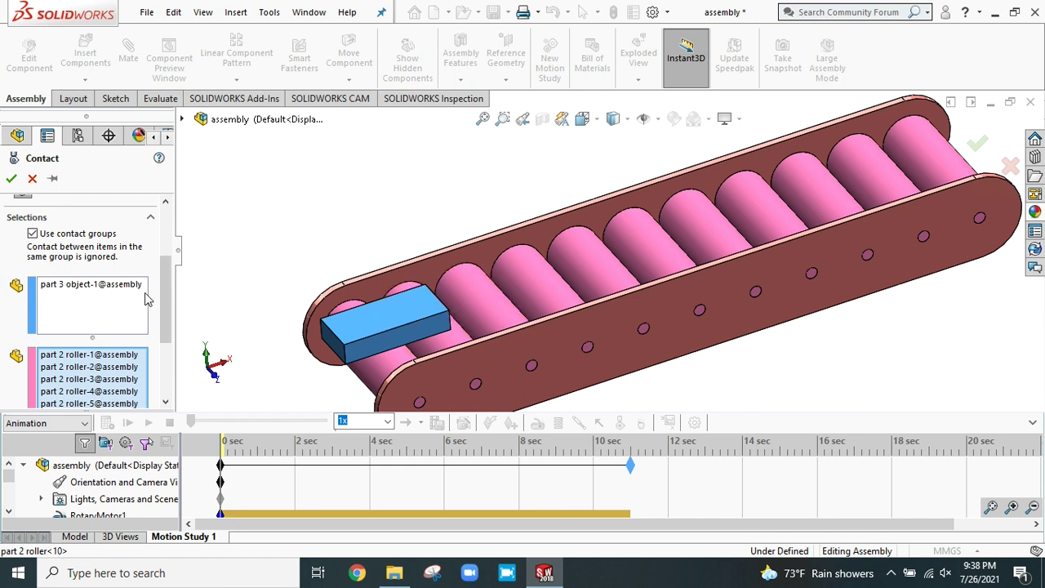
drag(165, 290, 166, 363)
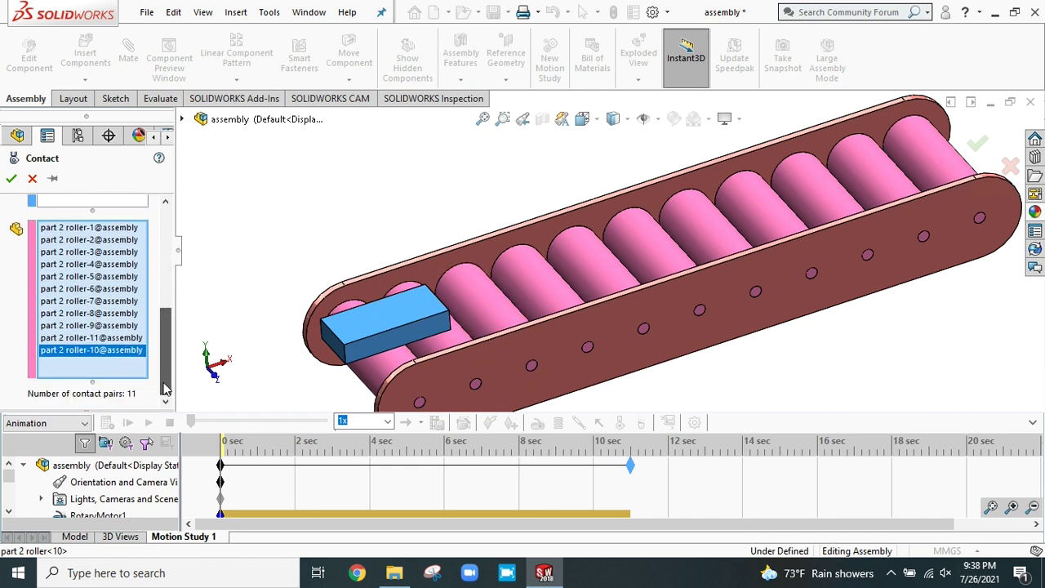
Step: Switch the study type to Motion Analysis and apply the contact with both materials set to Steel (Greasy)
click(46, 423)
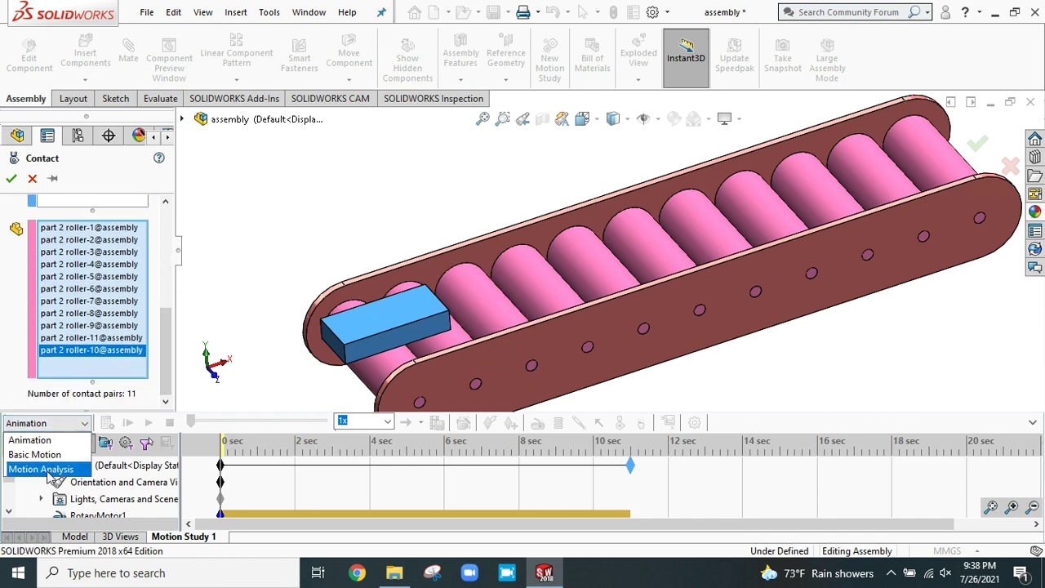
click(47, 468)
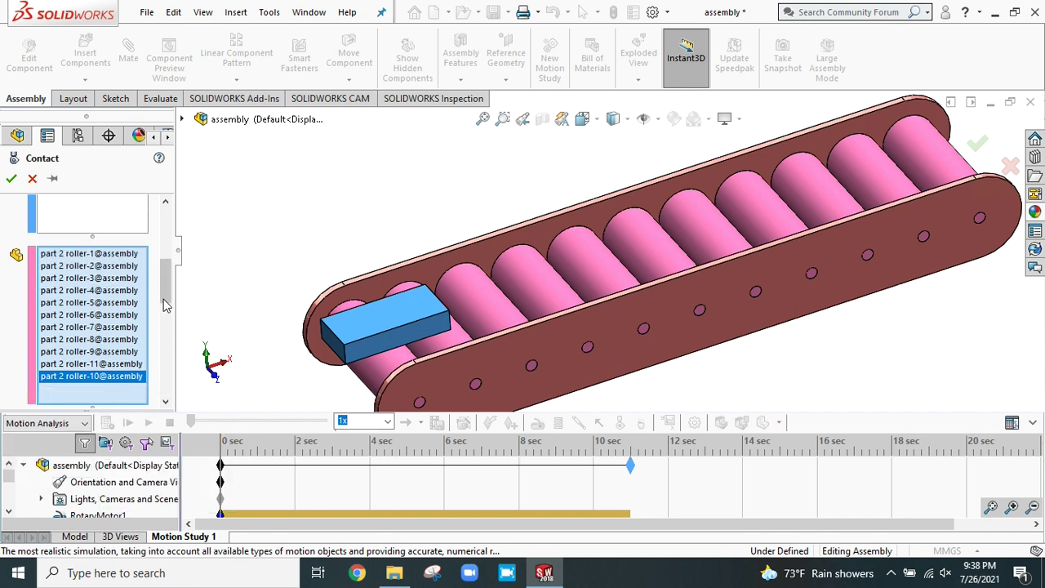
scroll(163, 276, down, 5)
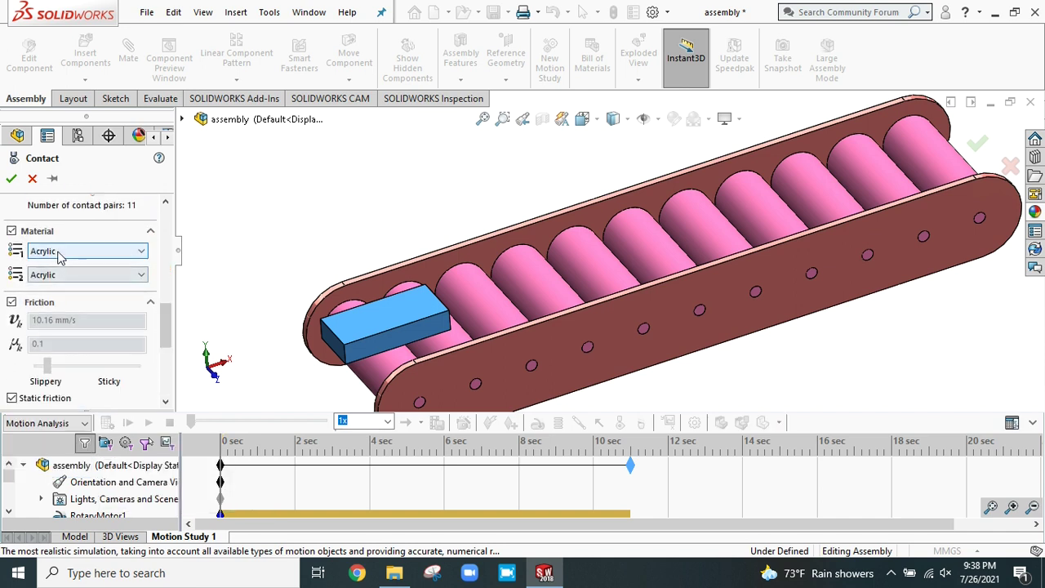
click(57, 251)
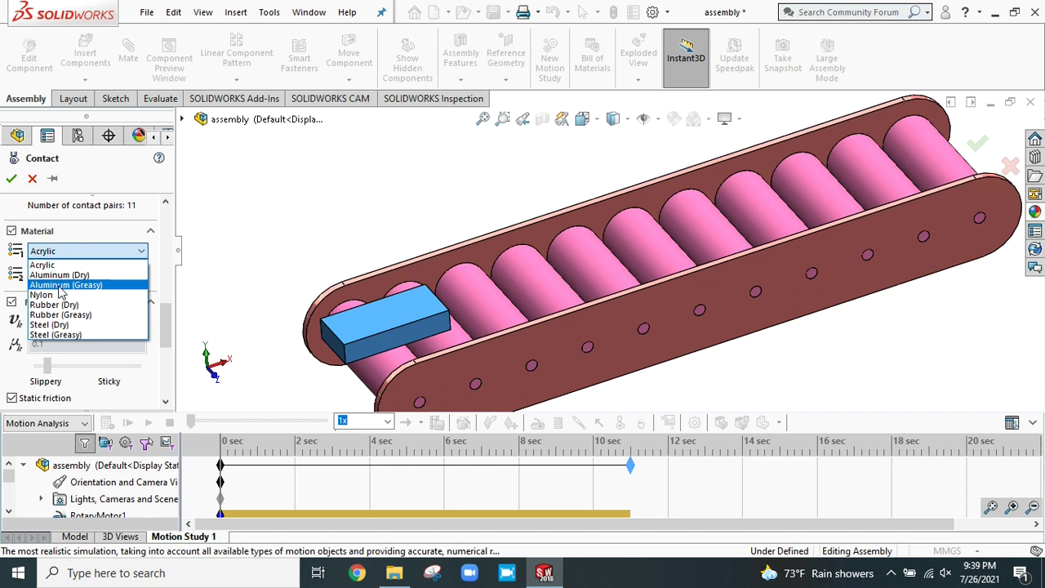
click(42, 336)
click(52, 274)
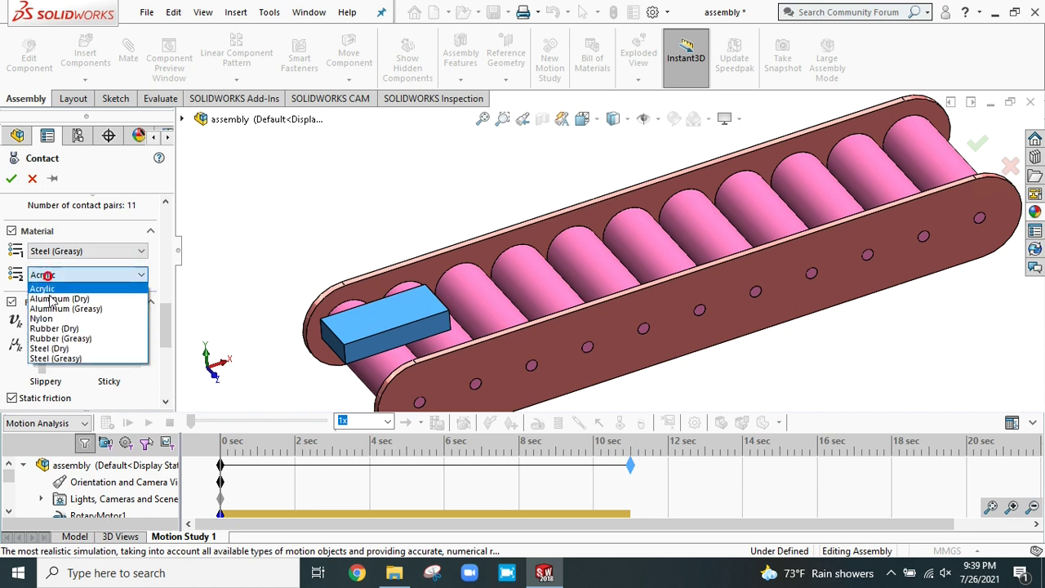
click(52, 358)
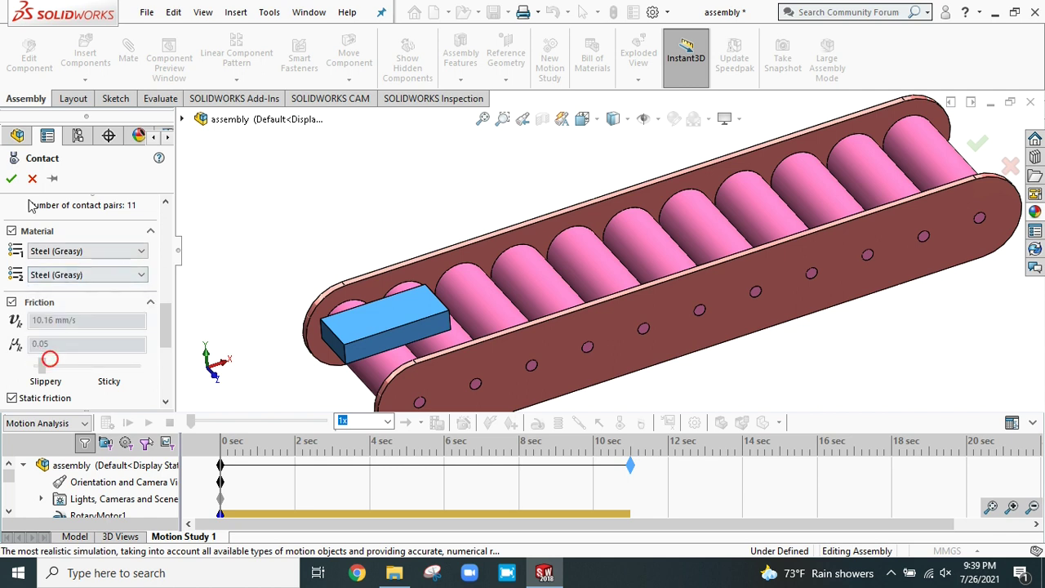
click(11, 178)
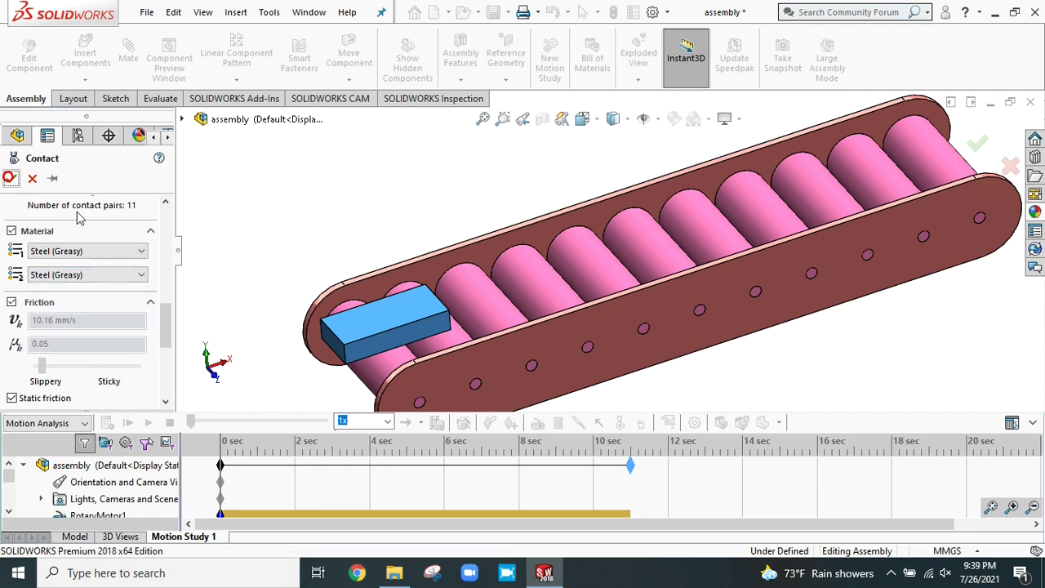
Step: Add gravity to the study acting downward along the Y axis at 9806.65 mm/s^2
click(640, 425)
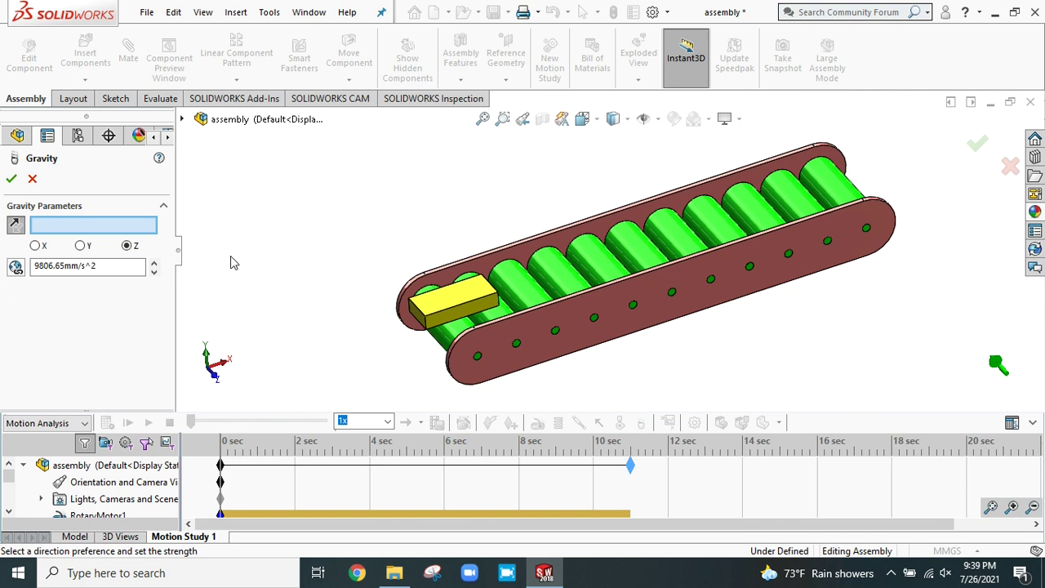
click(81, 246)
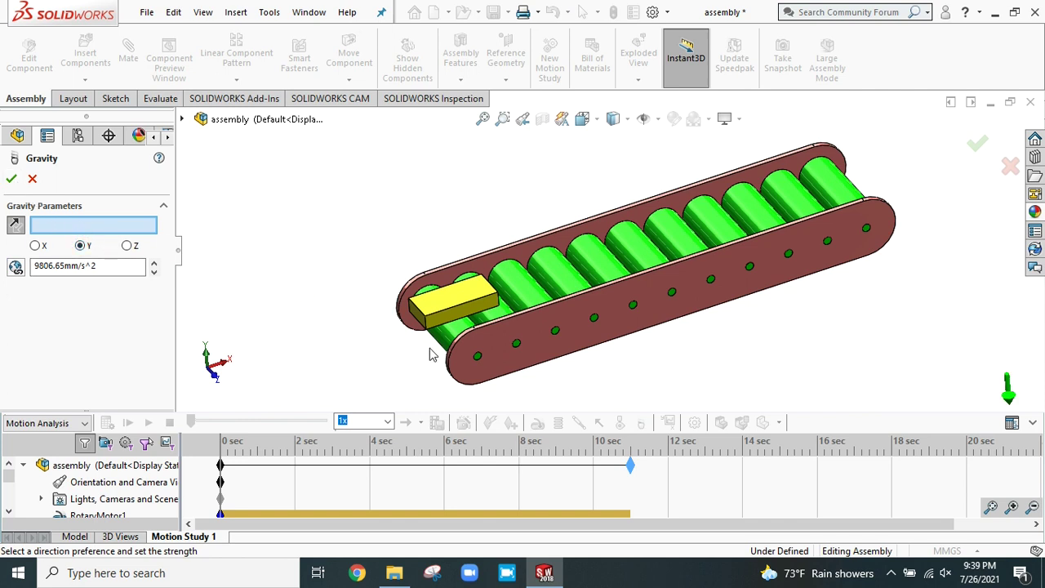
scroll(426, 328, down, 5)
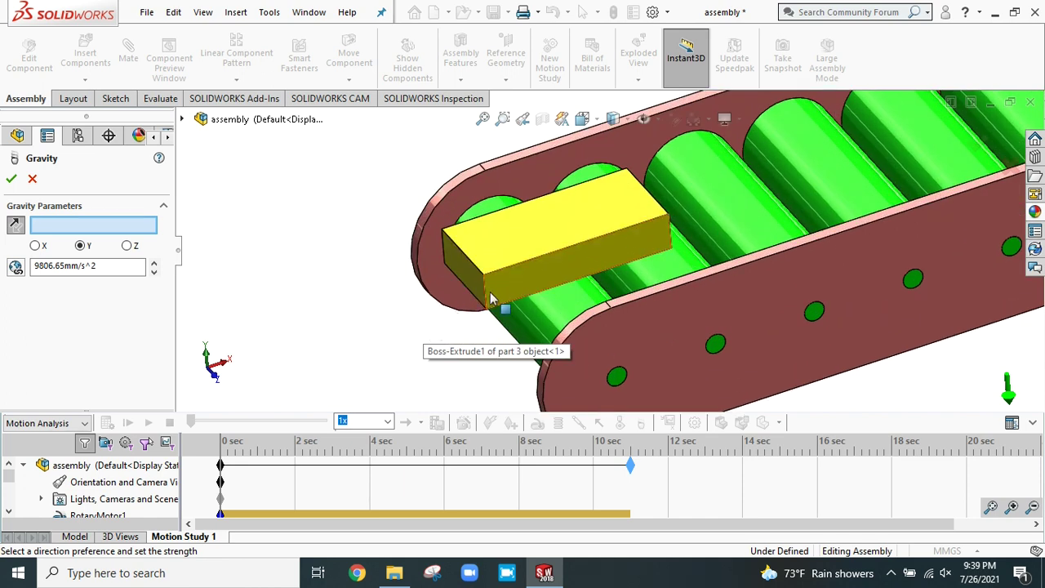
scroll(629, 292, up, 6)
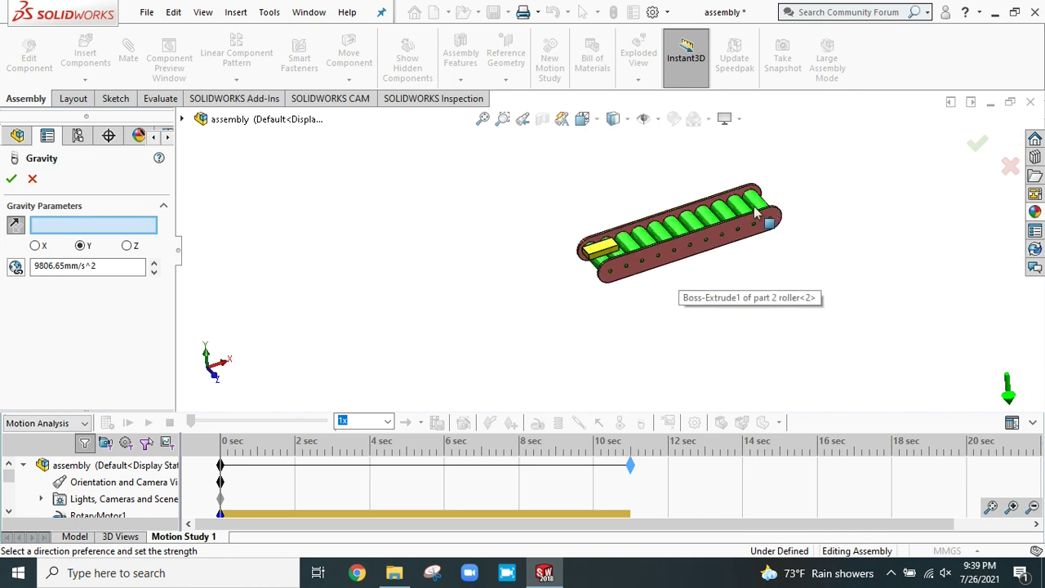
click(12, 178)
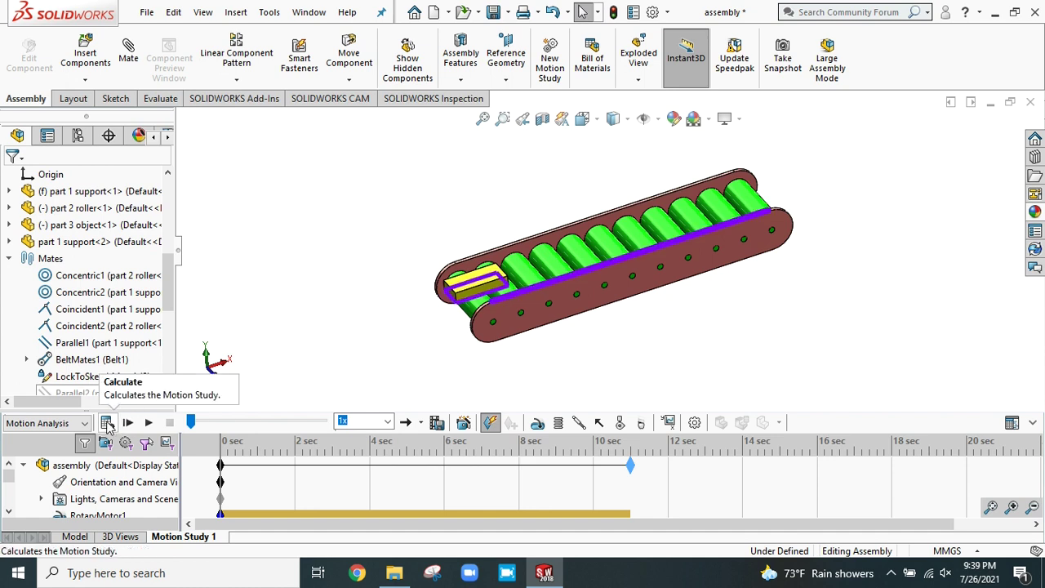
Step: Calculate the motion study and play back the simulation with the timeline collapsed
click(106, 422)
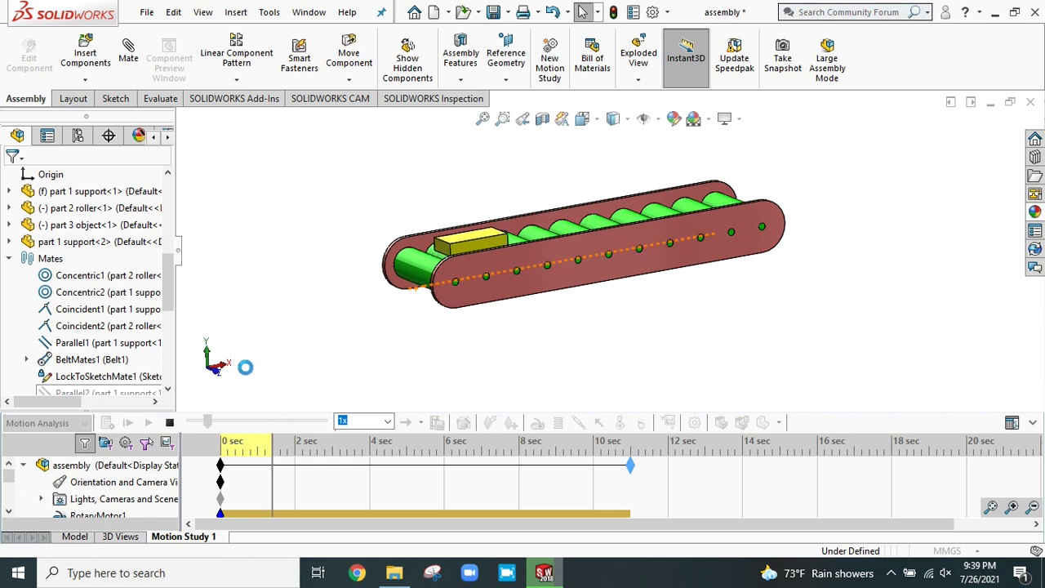
scroll(166, 277, down, 8)
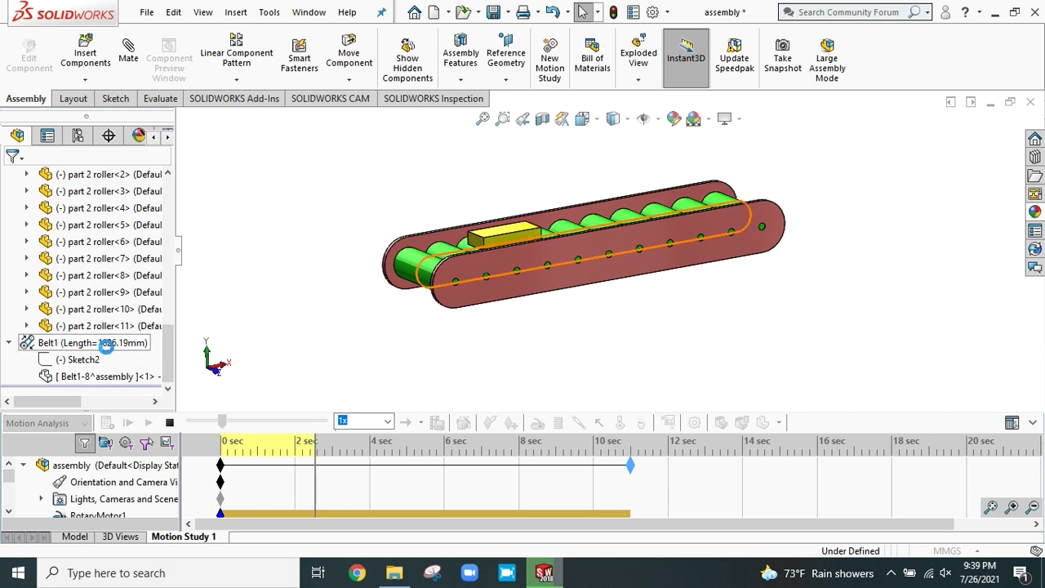
drag(166, 359, 173, 308)
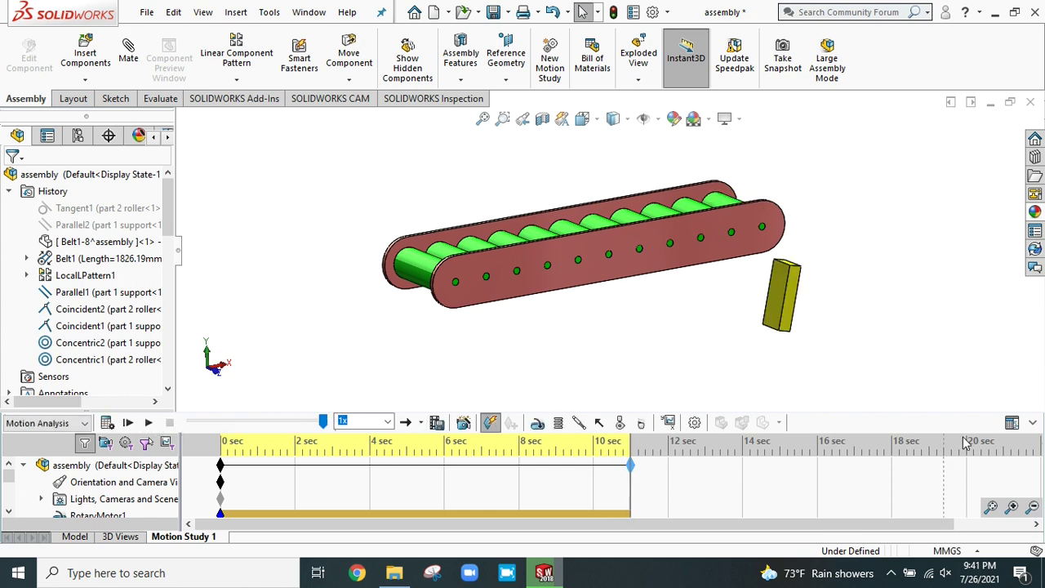
click(1032, 425)
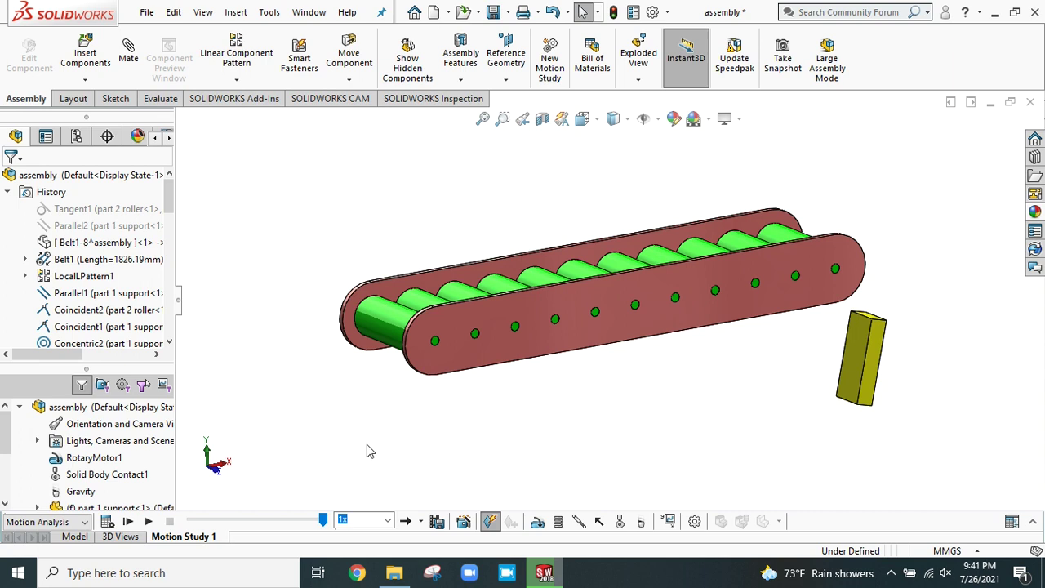
click(147, 523)
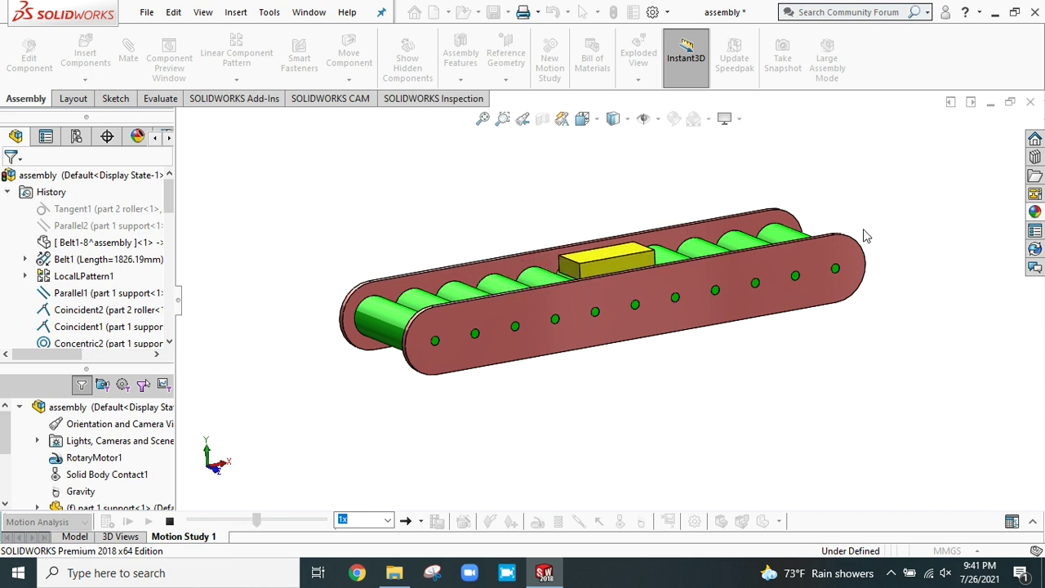
Step: Show the hidden belt part under Belt1 and replay the simulation with the belt in view
drag(129, 280, 65, 326)
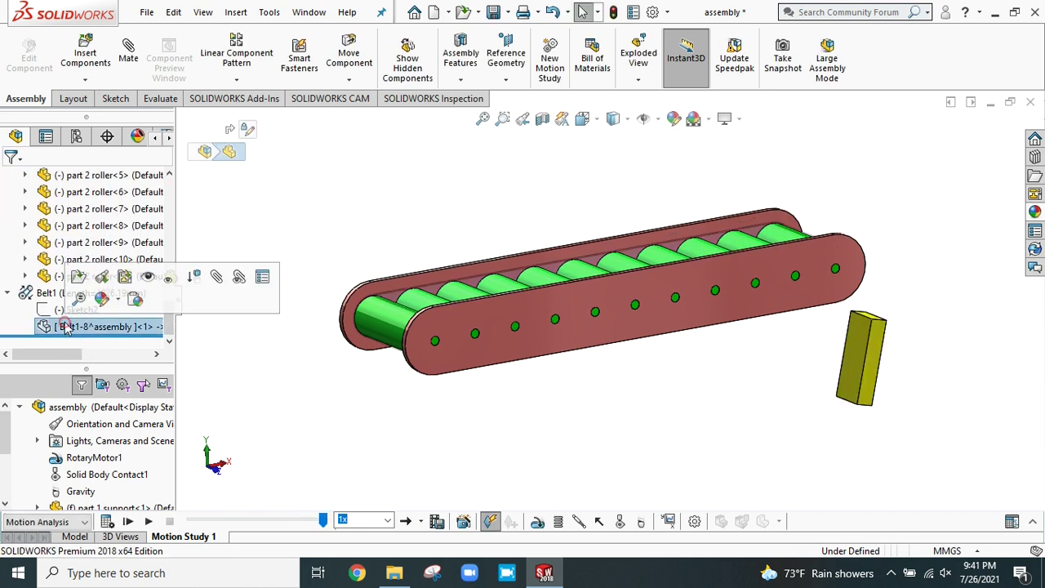
click(146, 280)
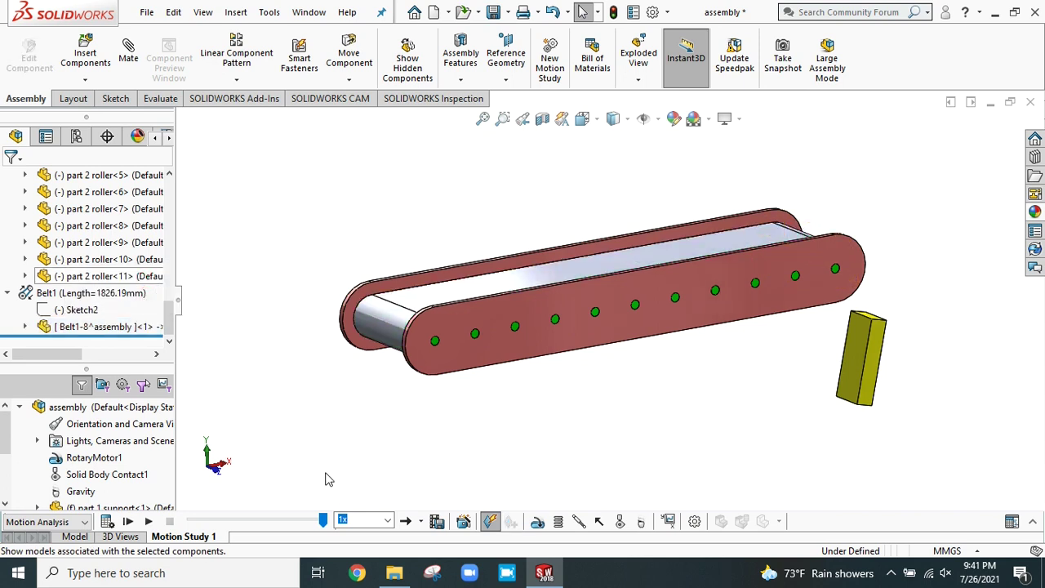
click(148, 520)
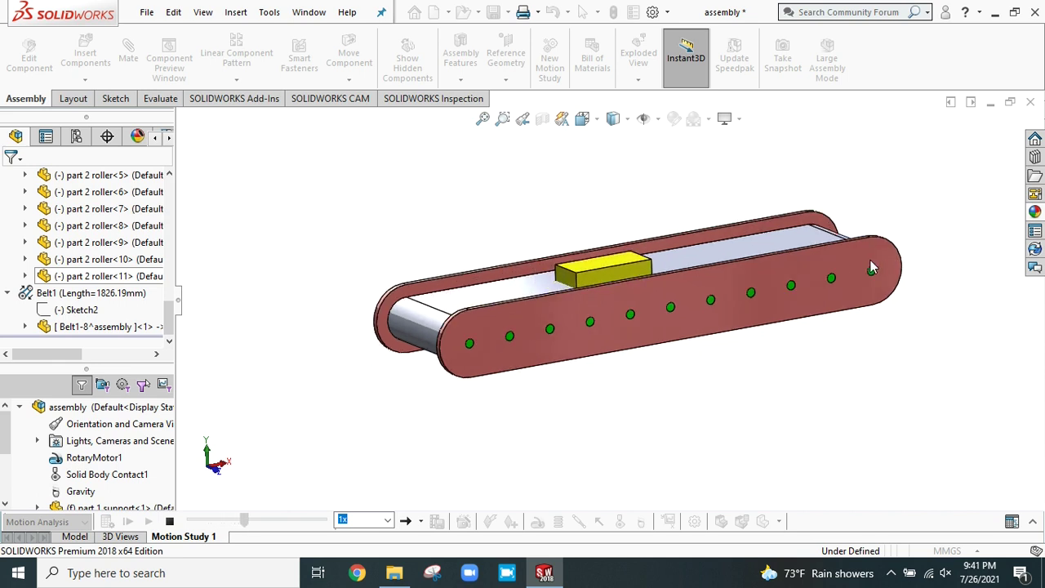
scroll(835, 270, down, 2)
scroll(497, 317, down, 1)
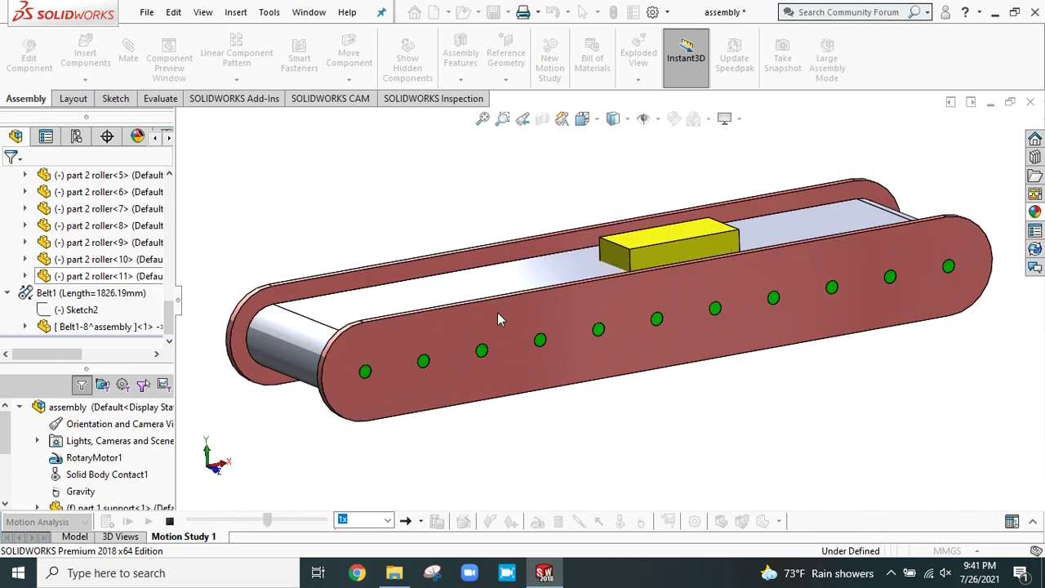
scroll(497, 317, up, 1)
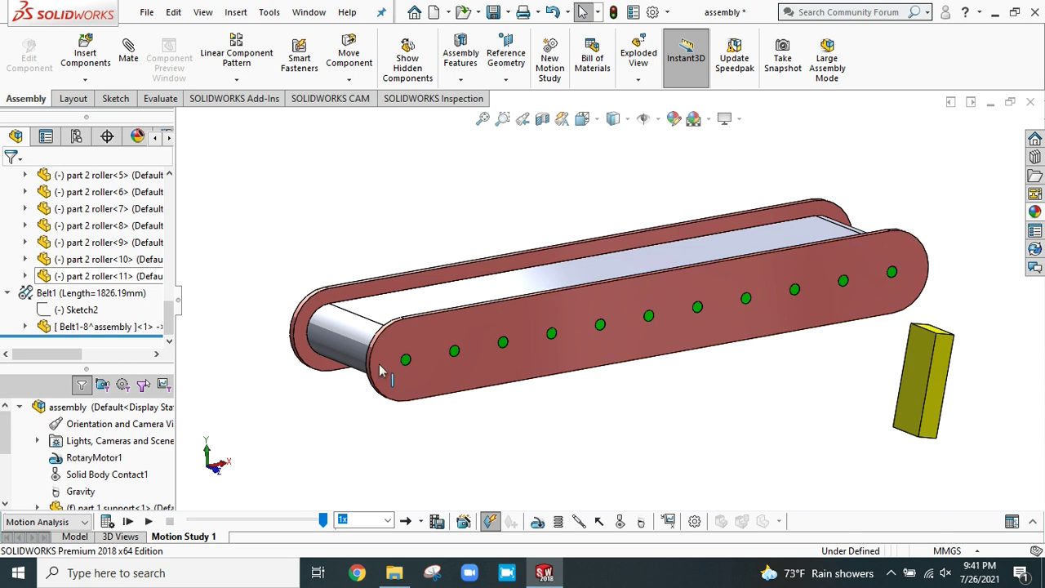
Step: Save the entire animation as the Microsoft AVI file "assembly" in the roller conveyer system design folder, with a 16:9 aspect ratio
click(437, 523)
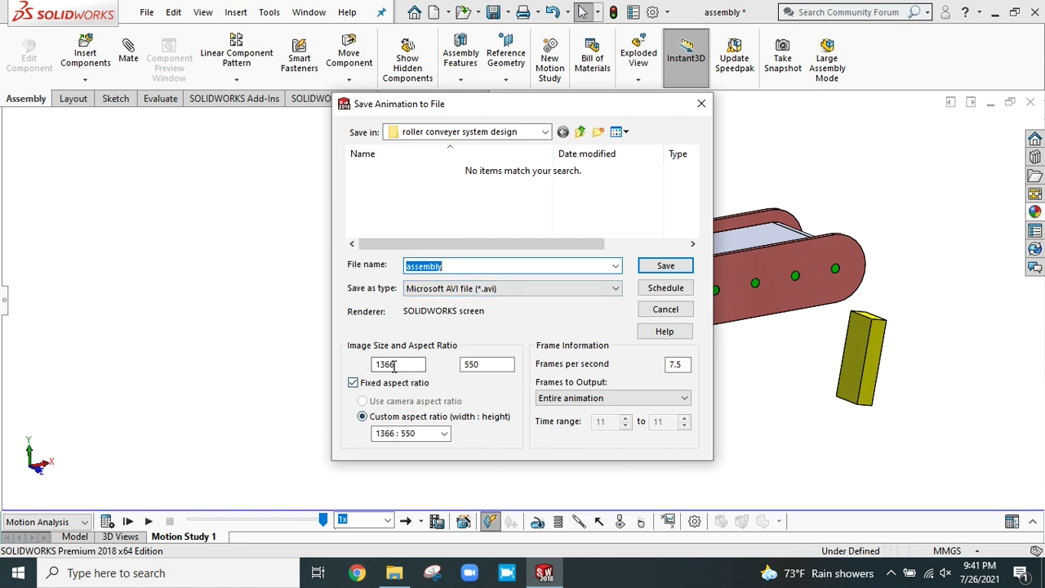
click(570, 291)
click(520, 295)
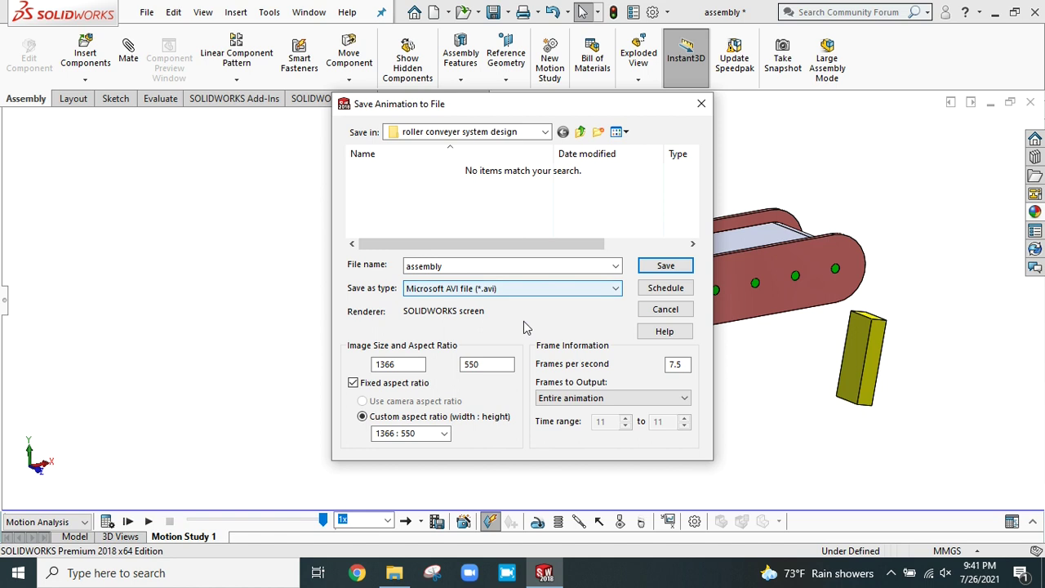
click(420, 435)
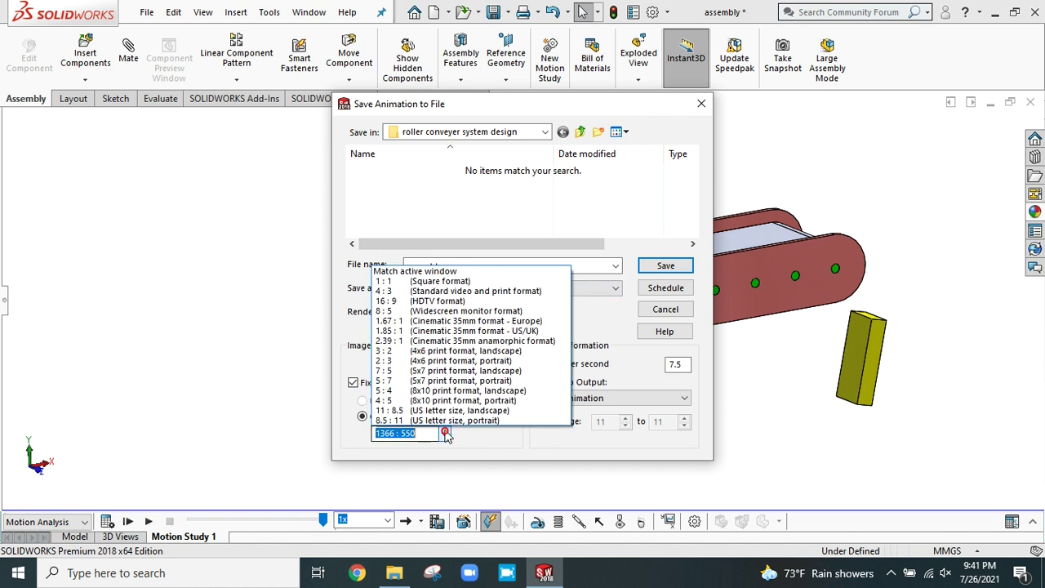
click(388, 302)
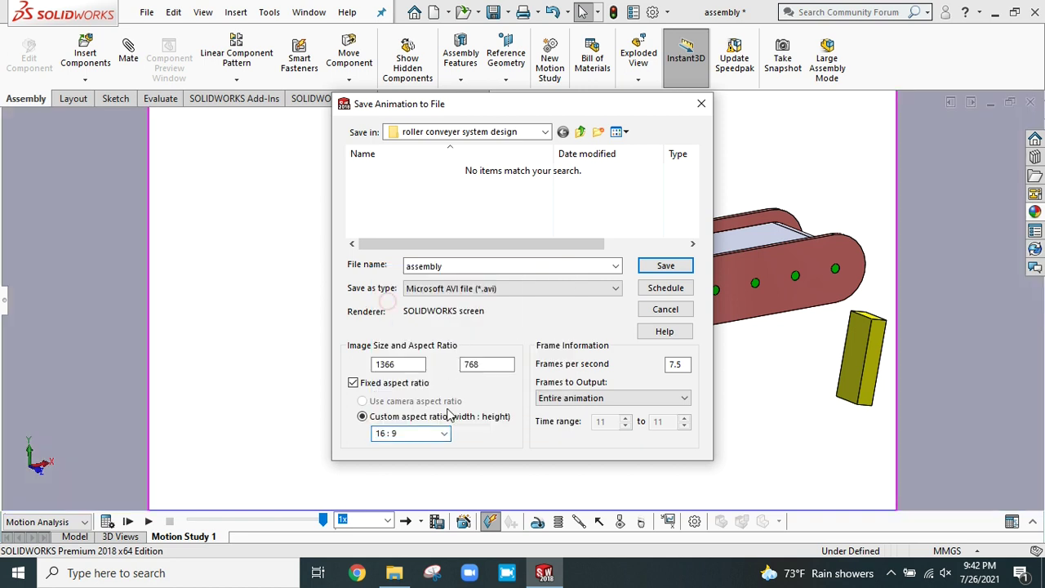
click(665, 267)
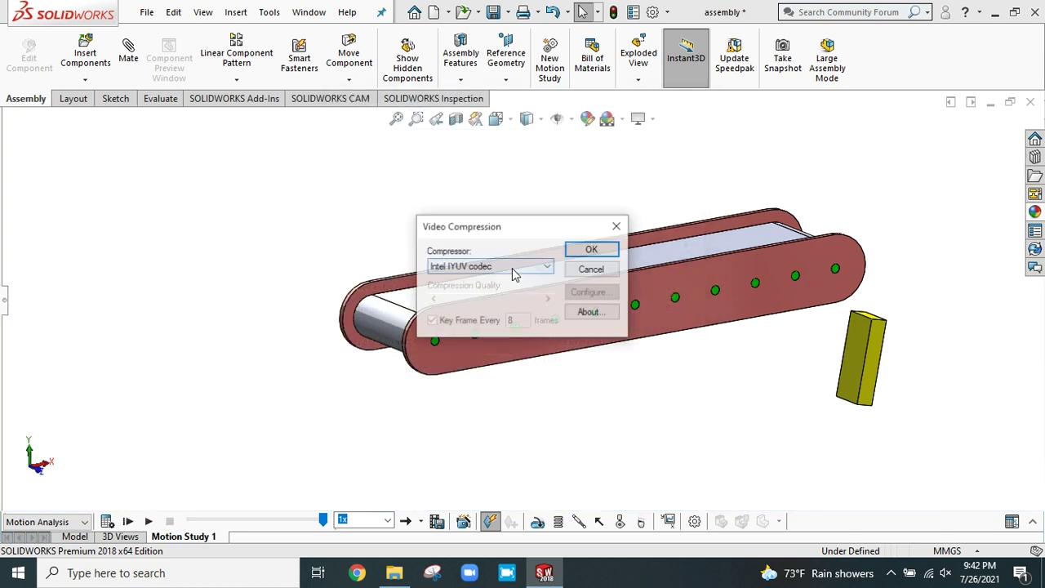
Step: Set the video compressor to Full Frames (Uncompressed) and start recording the animation
click(482, 269)
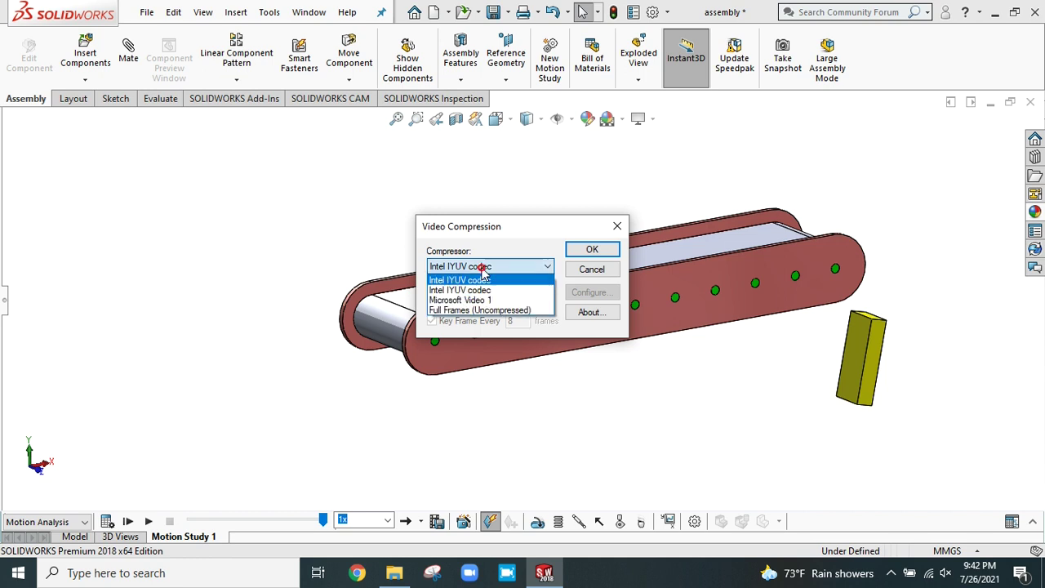
click(449, 314)
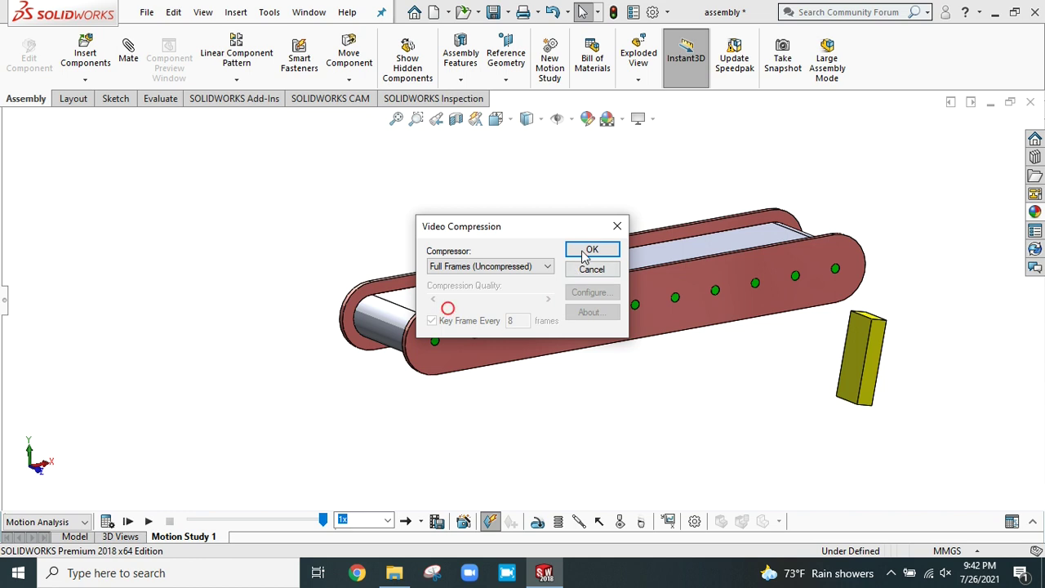
click(589, 252)
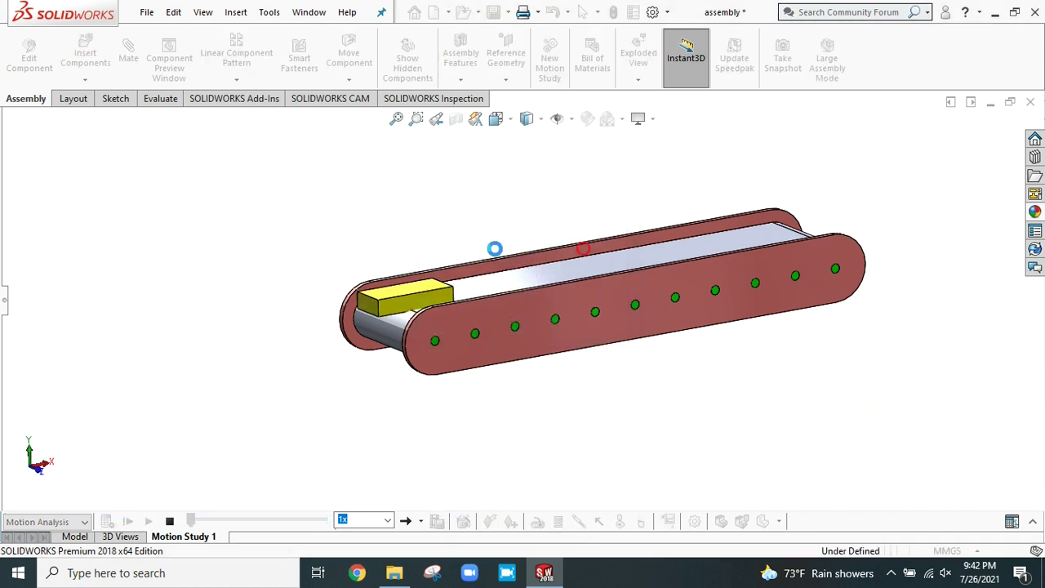